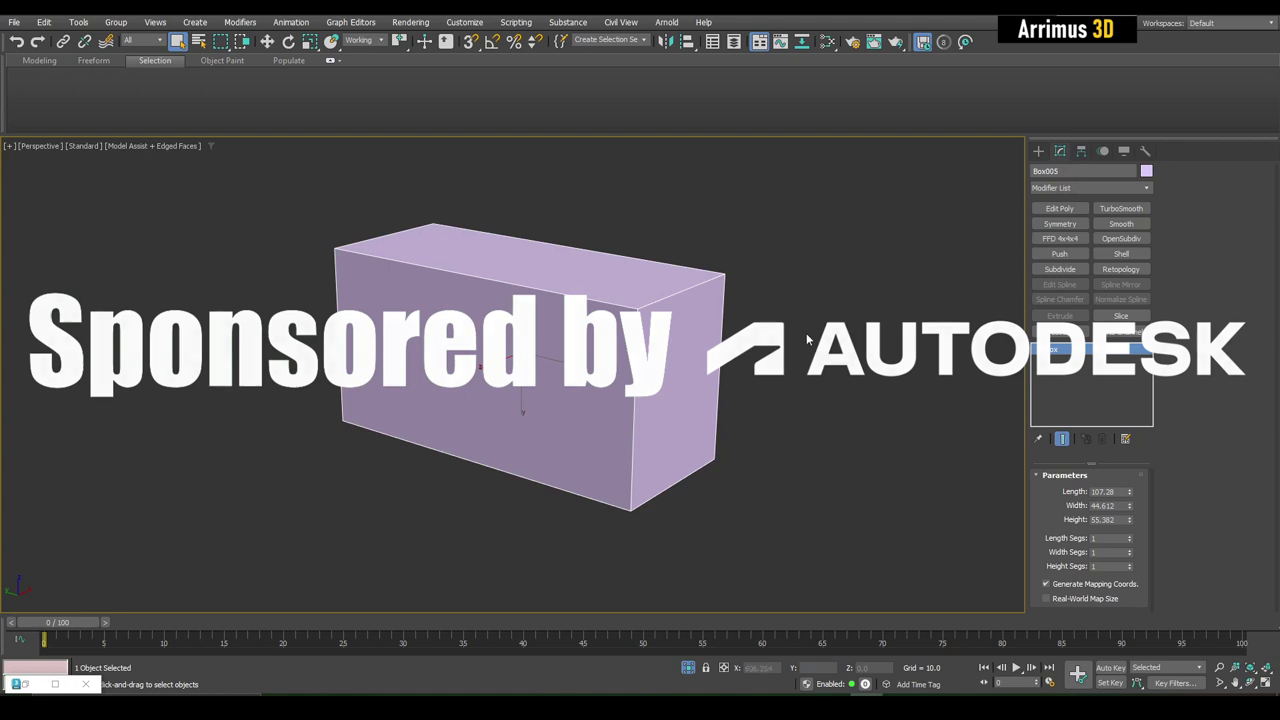
Chamfer the box's top front edge into a wide slanted bevel face.
key(2)
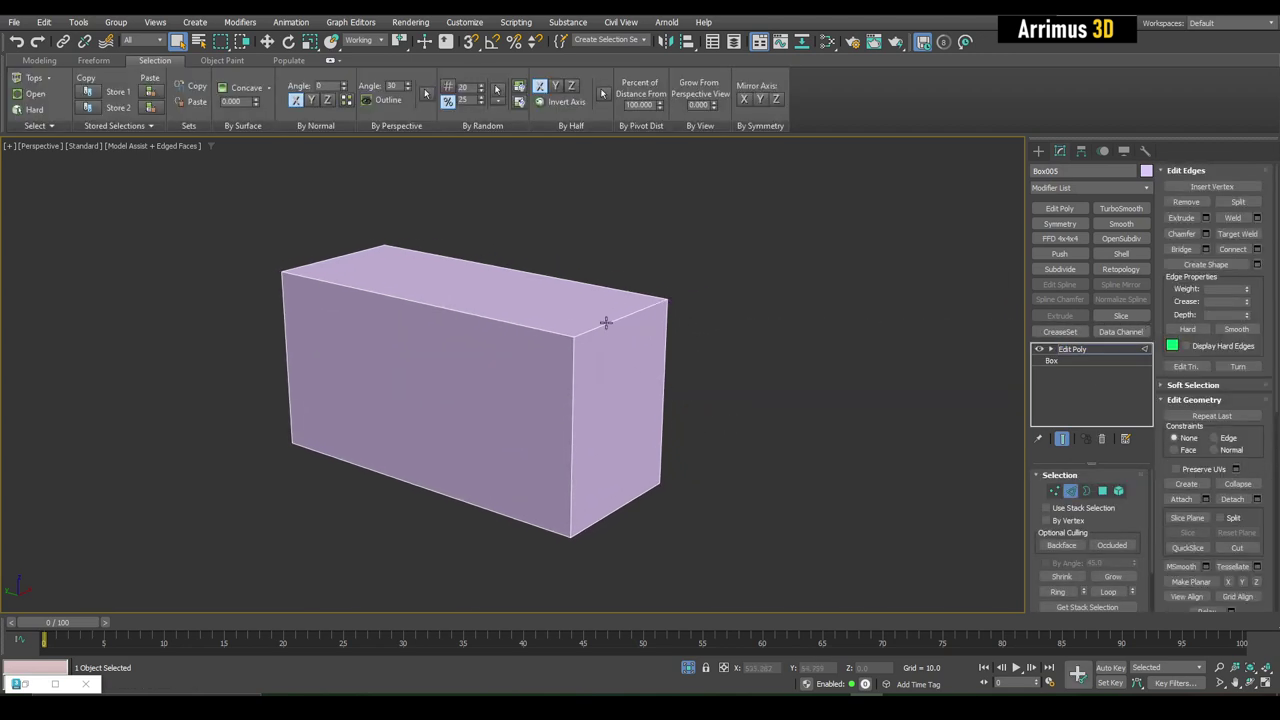
mouse_move(651, 365)
alt+middle_down()
mouse_move(645, 387)
mouse_move(616, 398)
alt+middle_up()
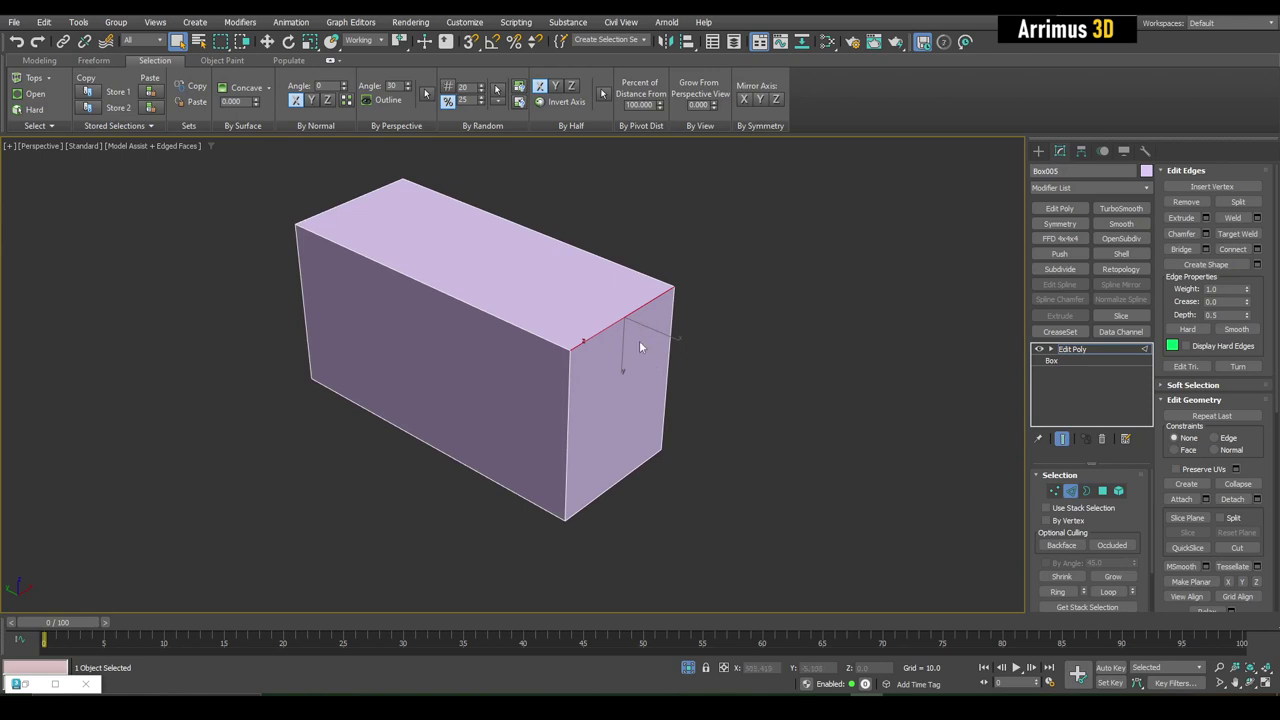
mouse_move(640, 347)
alt+middle_down()
mouse_move(660, 318)
mouse_move(610, 312)
mouse_move(640, 361)
mouse_move(600, 337)
alt+middle_up()
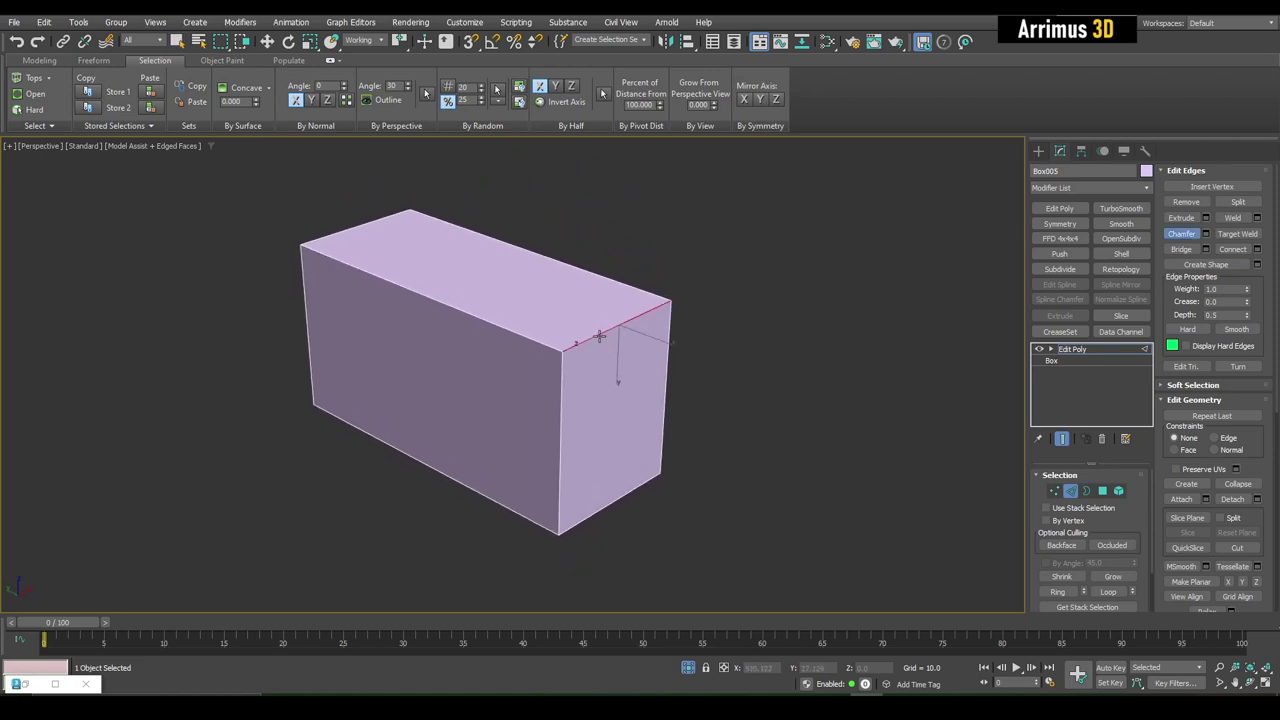
mouse_move(600, 337)
mouse_down()
mouse_move(634, 294)
mouse_move(737, 238)
mouse_up()
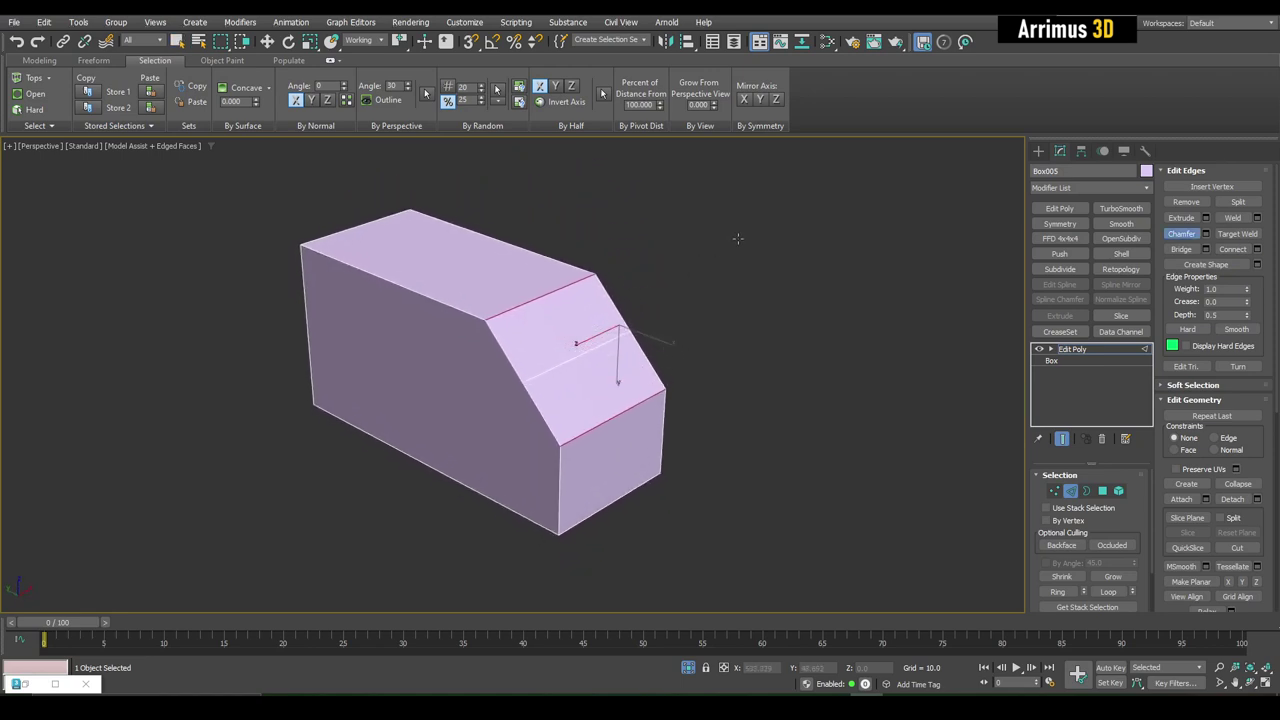
right_click(640, 260)
Chamfer an edge running along the new slanted bevel face.
mouse_move(657, 286)
alt+middle_down()
mouse_move(560, 335)
mouse_move(572, 336)
alt+middle_up()
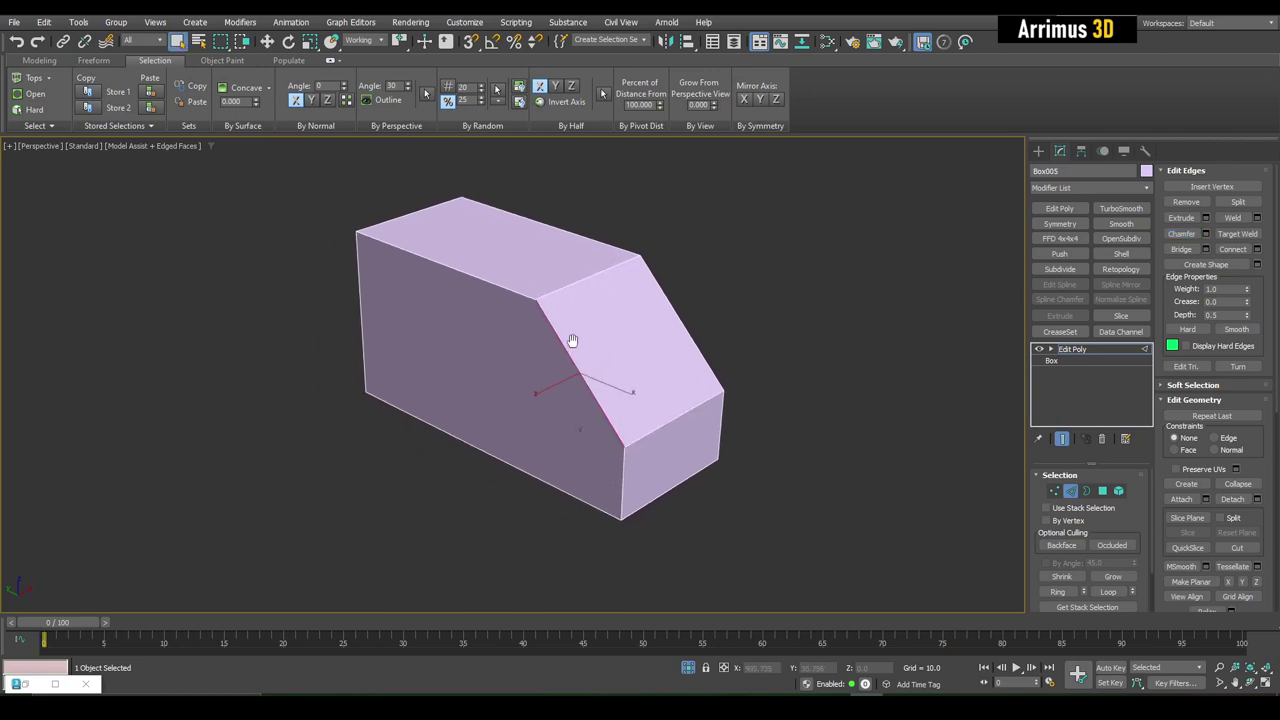
scroll(572, 336, up, 2)
key(ctrl+shift+c)
drag(563, 334, 617, 335)
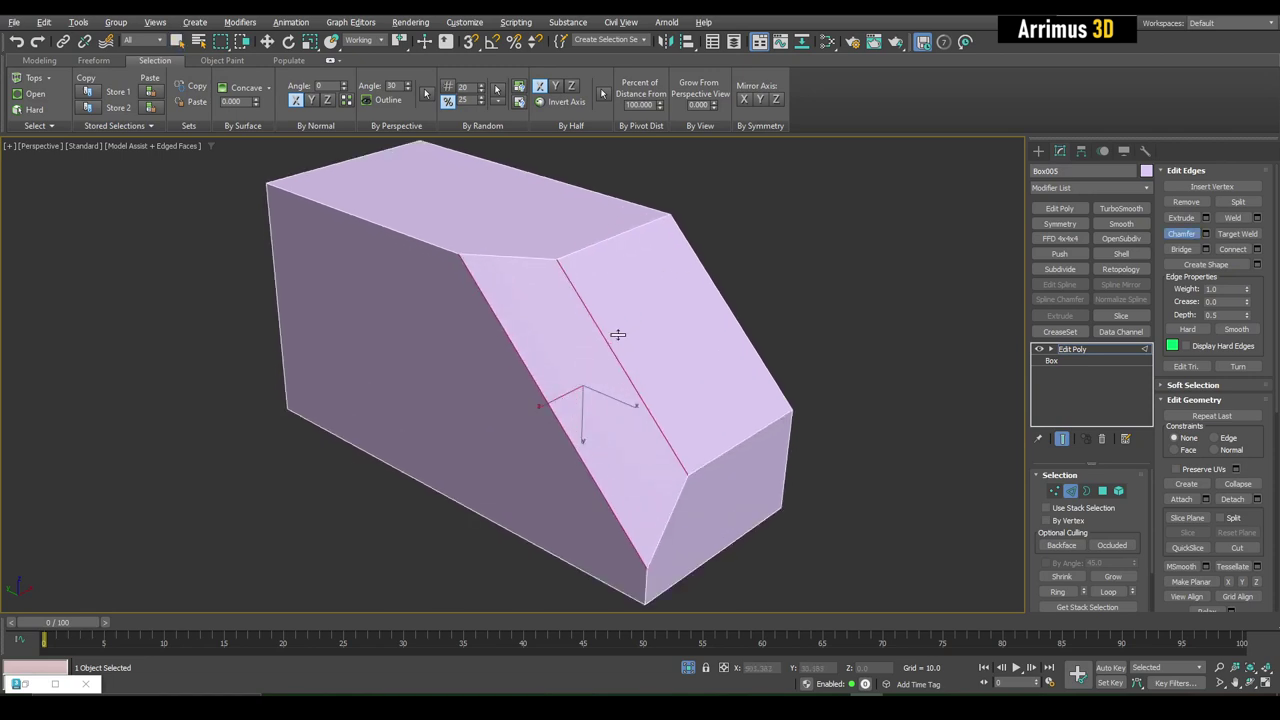
key(1)
mouse_move(610, 340)
alt+middle_down()
mouse_move(686, 289)
mouse_move(625, 374)
alt+middle_up()
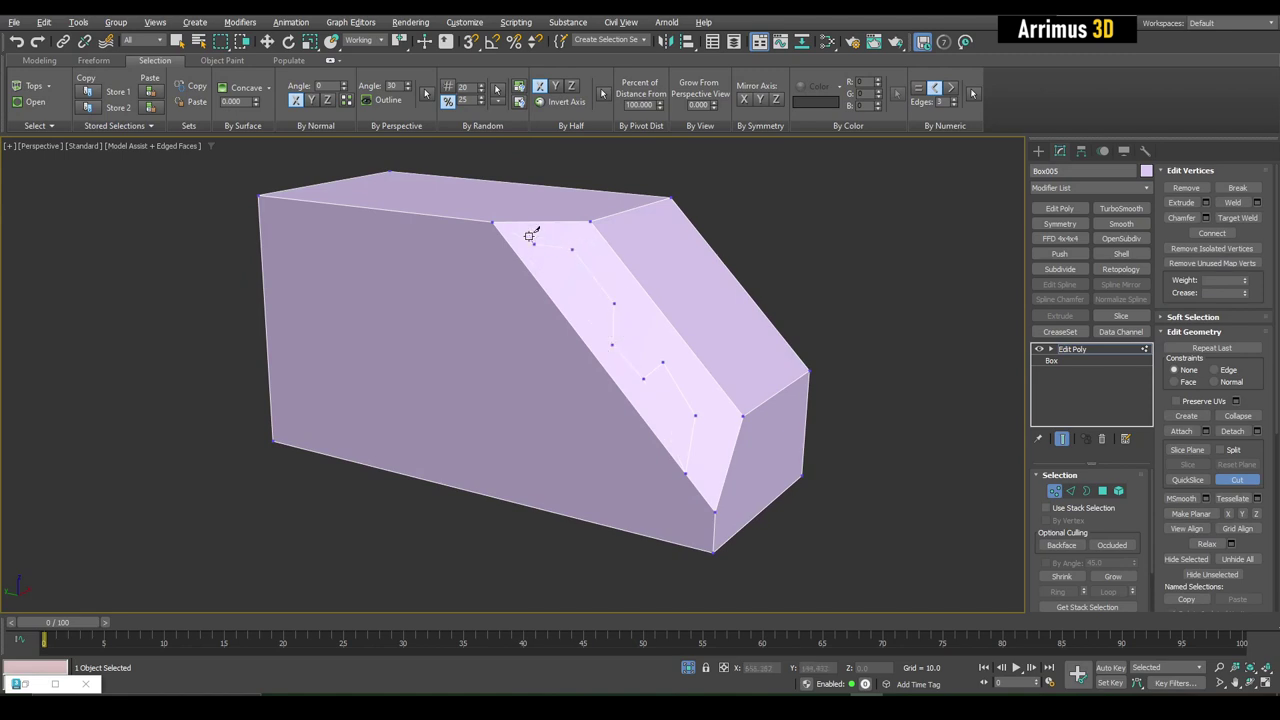
Push the inner slope polygon into the box to sink a stepped channel down the bevel.
mouse_move(610, 240)
alt+middle_down()
mouse_move(544, 389)
mouse_move(439, 318)
alt+middle_up()
key(4)
click(571, 337)
key(w)
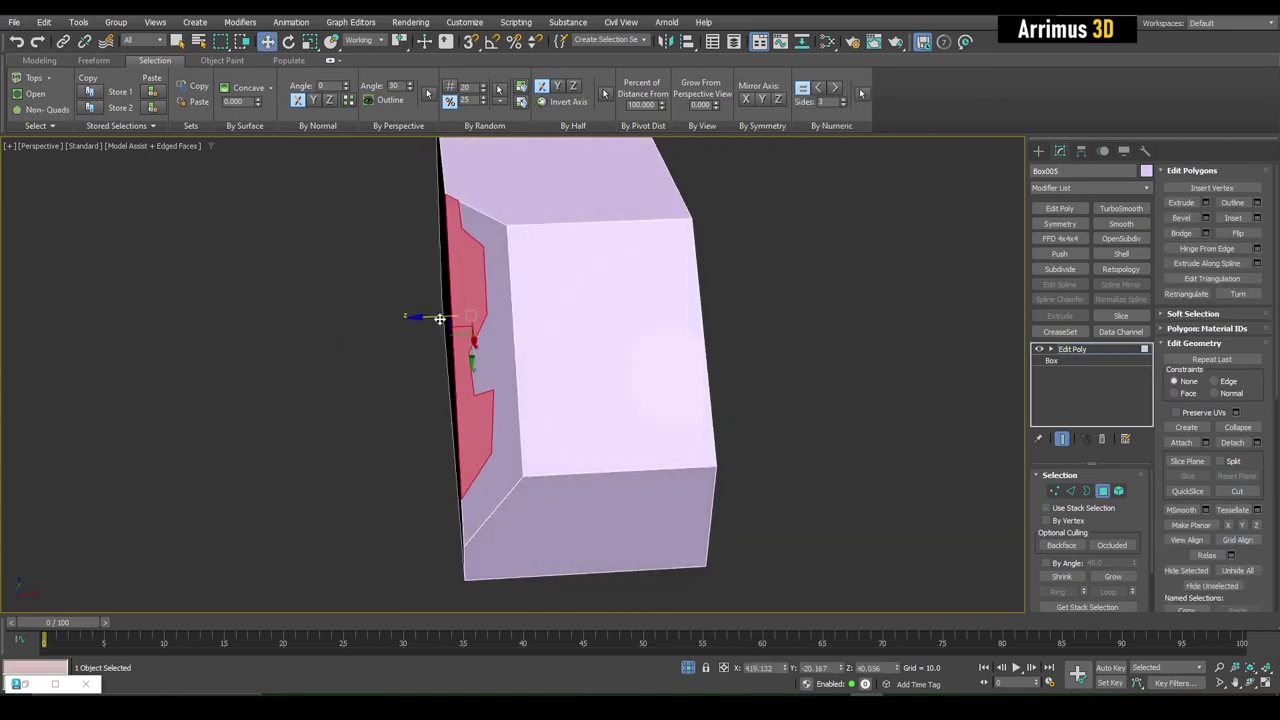
drag(435, 318, 625, 318)
mouse_move(684, 319)
alt+middle_down()
mouse_move(591, 337)
mouse_move(471, 277)
mouse_move(543, 317)
mouse_move(711, 326)
mouse_move(586, 297)
mouse_move(421, 373)
alt+middle_up()
click(711, 326)
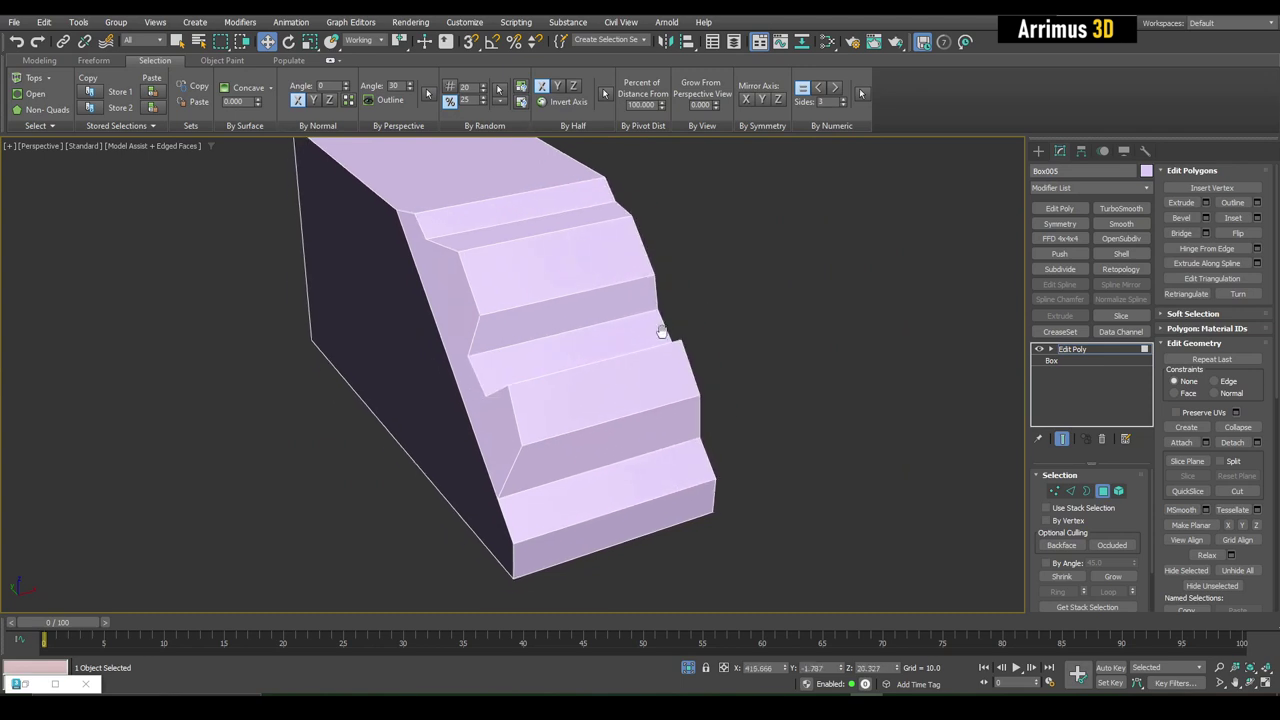
mouse_move(631, 351)
alt+middle_down()
mouse_move(705, 328)
mouse_move(631, 357)
alt+middle_up()
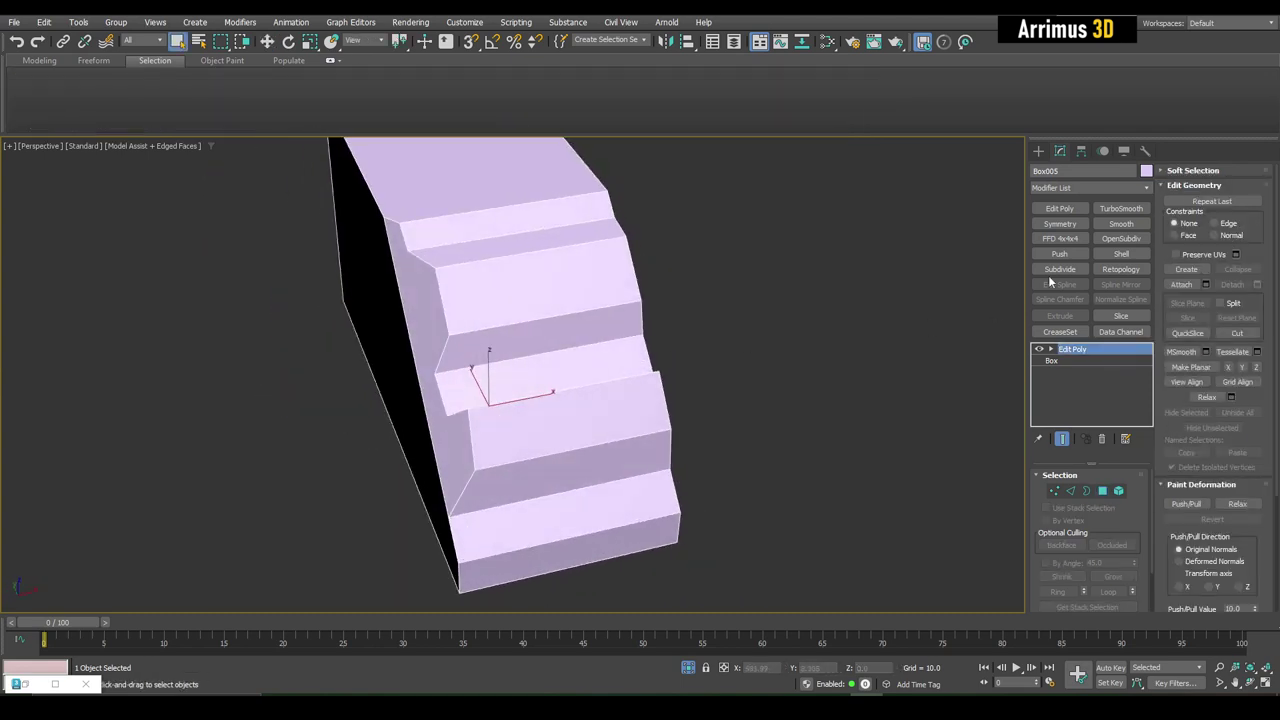
Add a Symmetry modifier mirrored on the X axis with Flip enabled.
click(1061, 224)
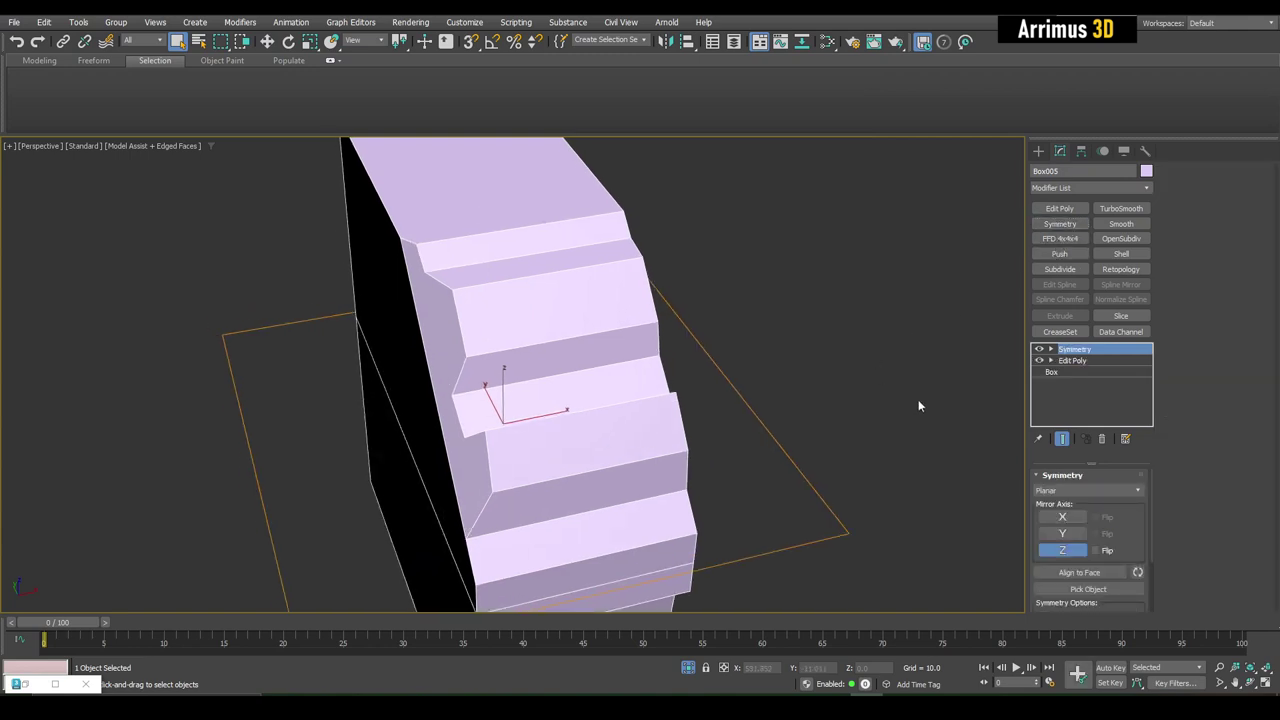
click(1062, 517)
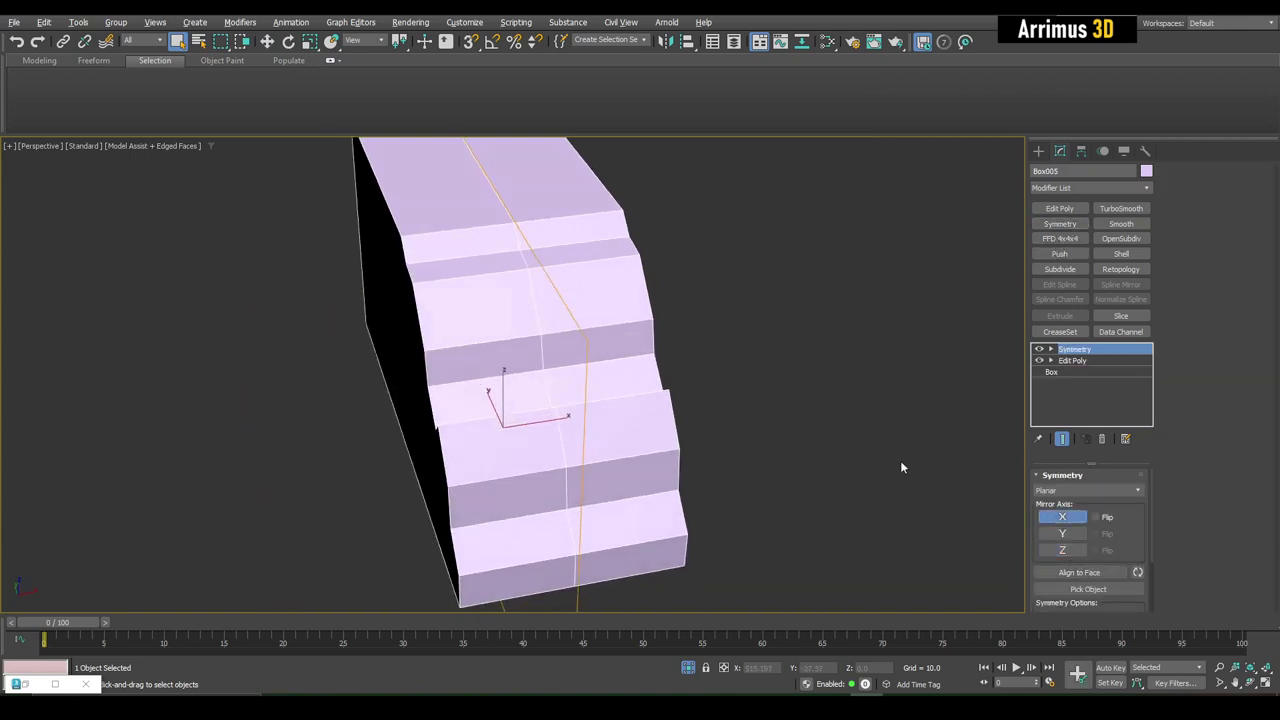
click(1095, 517)
mouse_move(805, 430)
alt+middle_down()
mouse_move(788, 397)
mouse_move(711, 375)
alt+middle_up()
Add an Edit Poly modifier and delete the right-half polygons.
click(1059, 208)
key(4)
drag(700, 239, 592, 558)
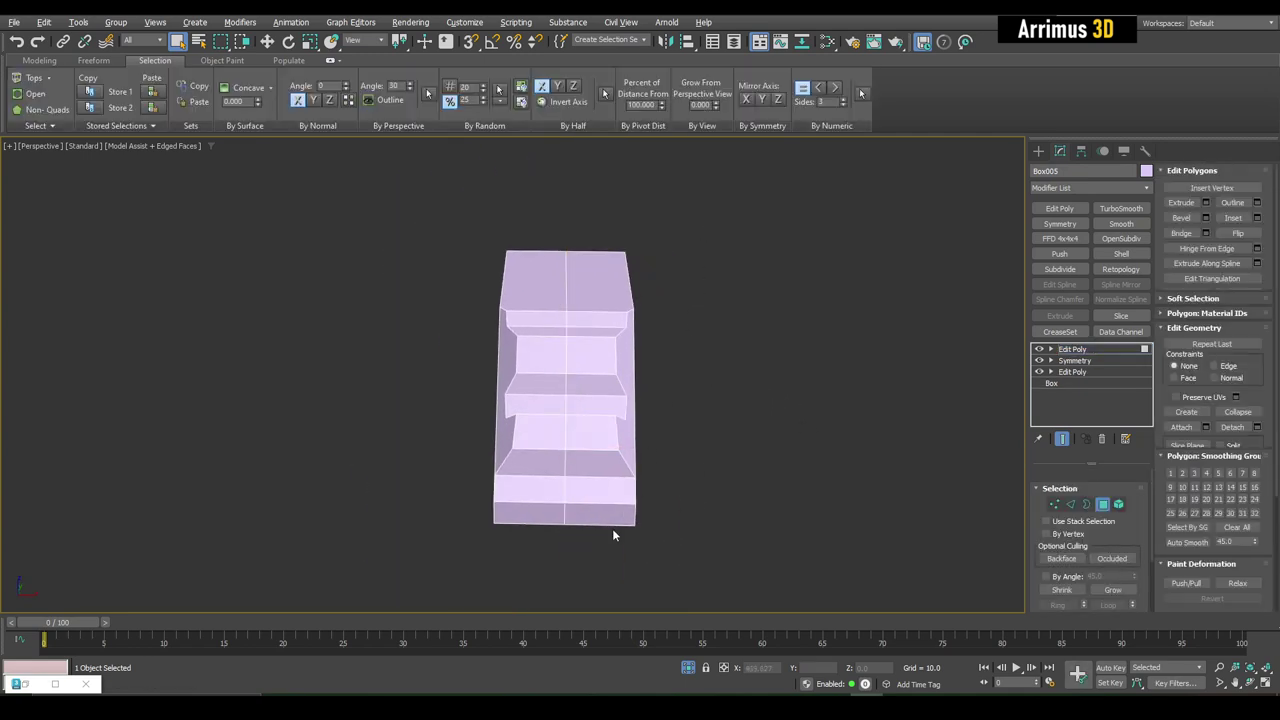
key(Delete)
mouse_move(592, 565)
alt+middle_down()
mouse_move(614, 366)
mouse_move(755, 355)
alt+middle_up()
Add a 55-face Retopology modifier, inspect the box, then delete that modifier.
key(4)
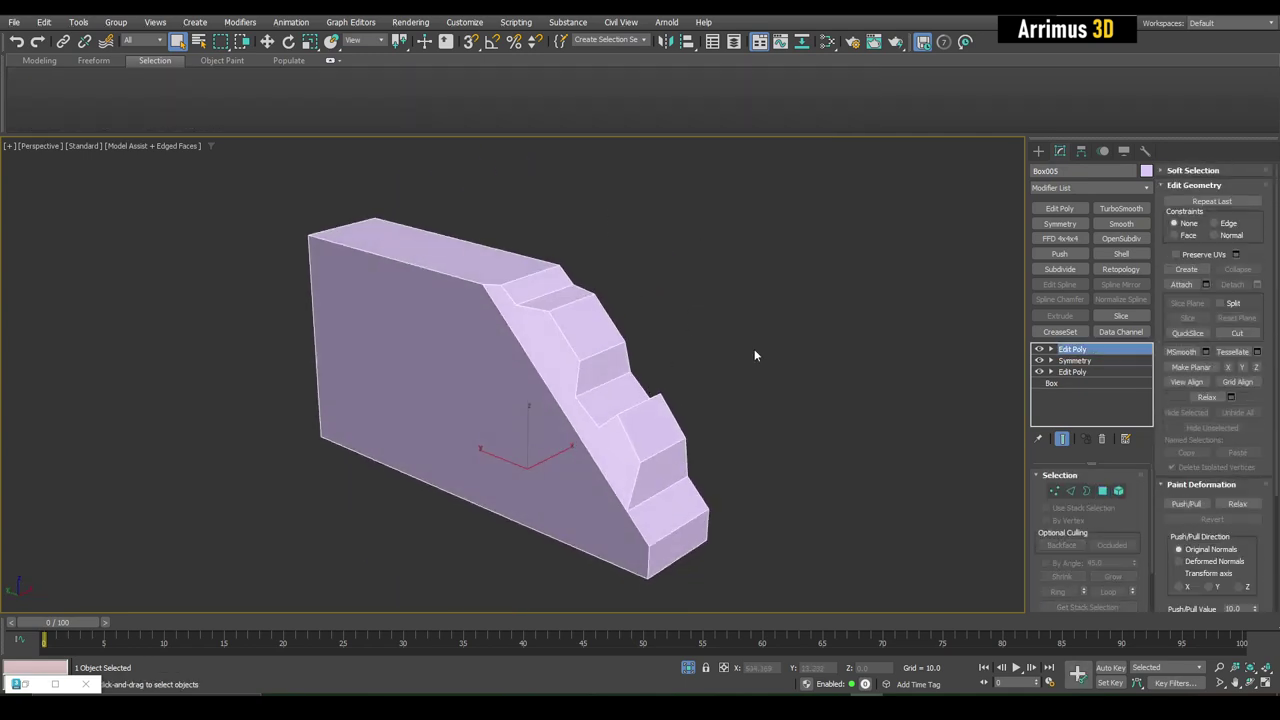
click(1121, 270)
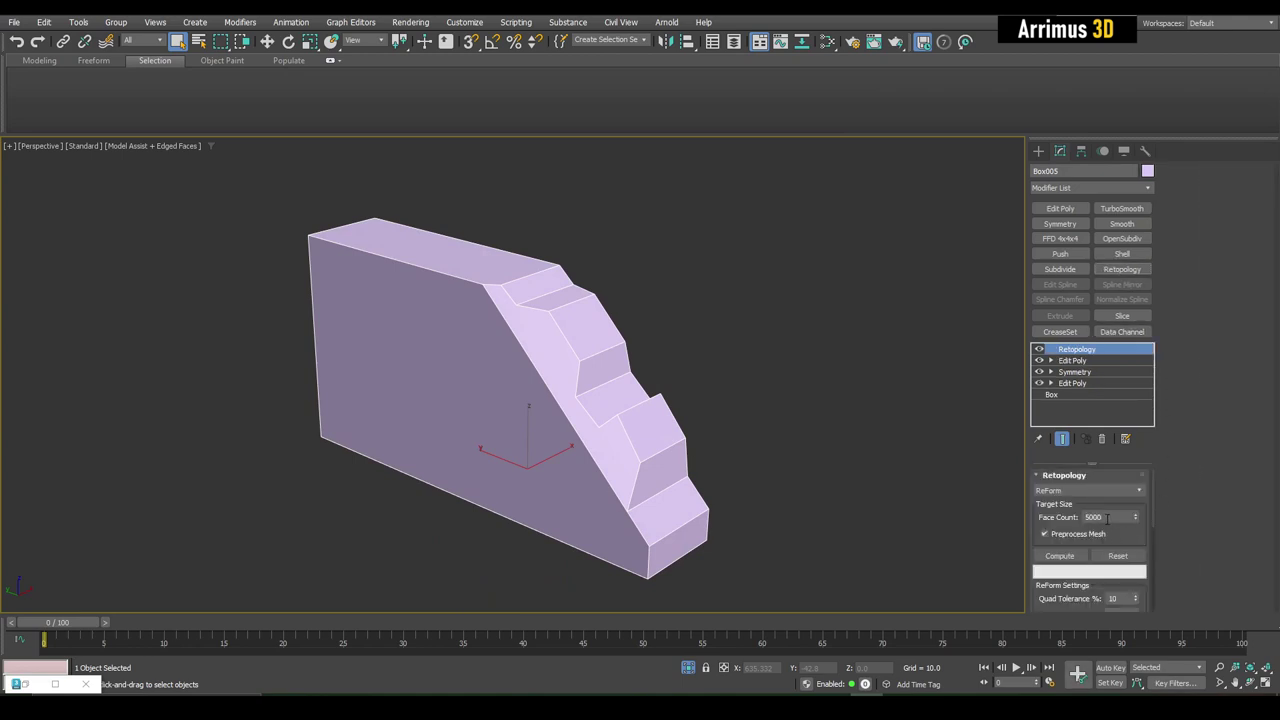
alt+middle_drag(1010, 515, 869, 471)
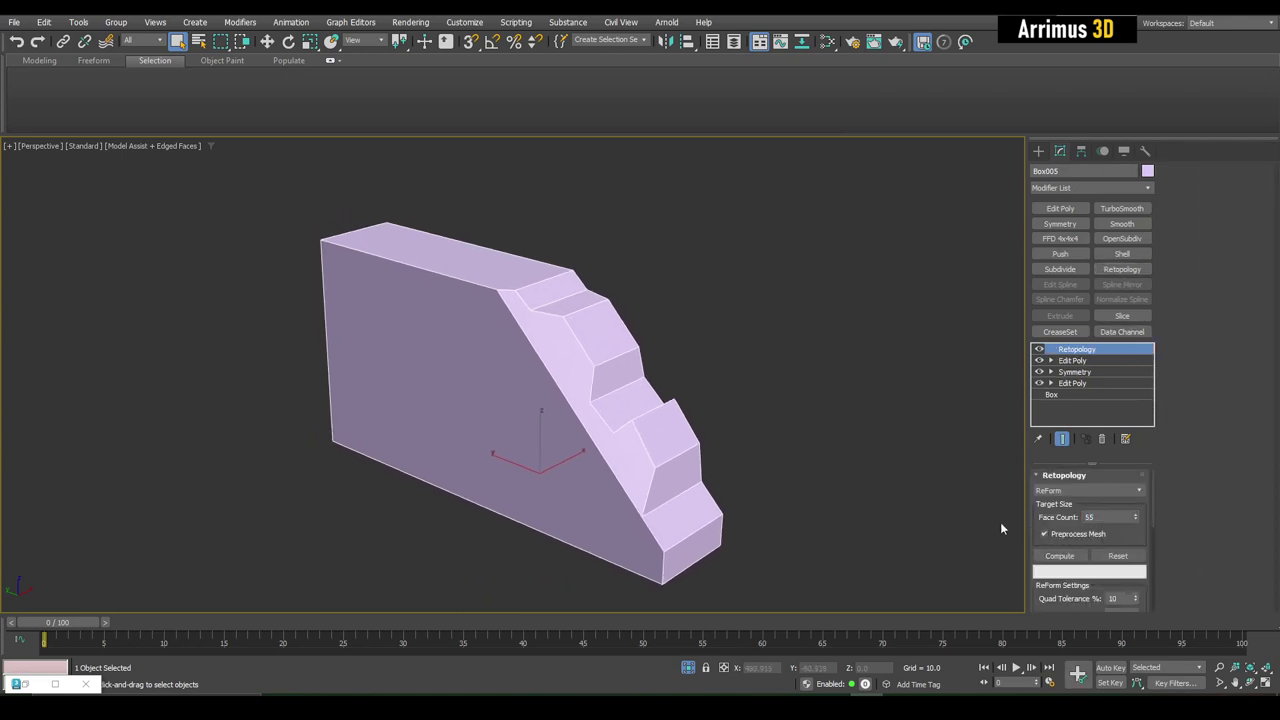
middle_drag(1000, 526, 1020, 490)
middle_drag(879, 420, 837, 463)
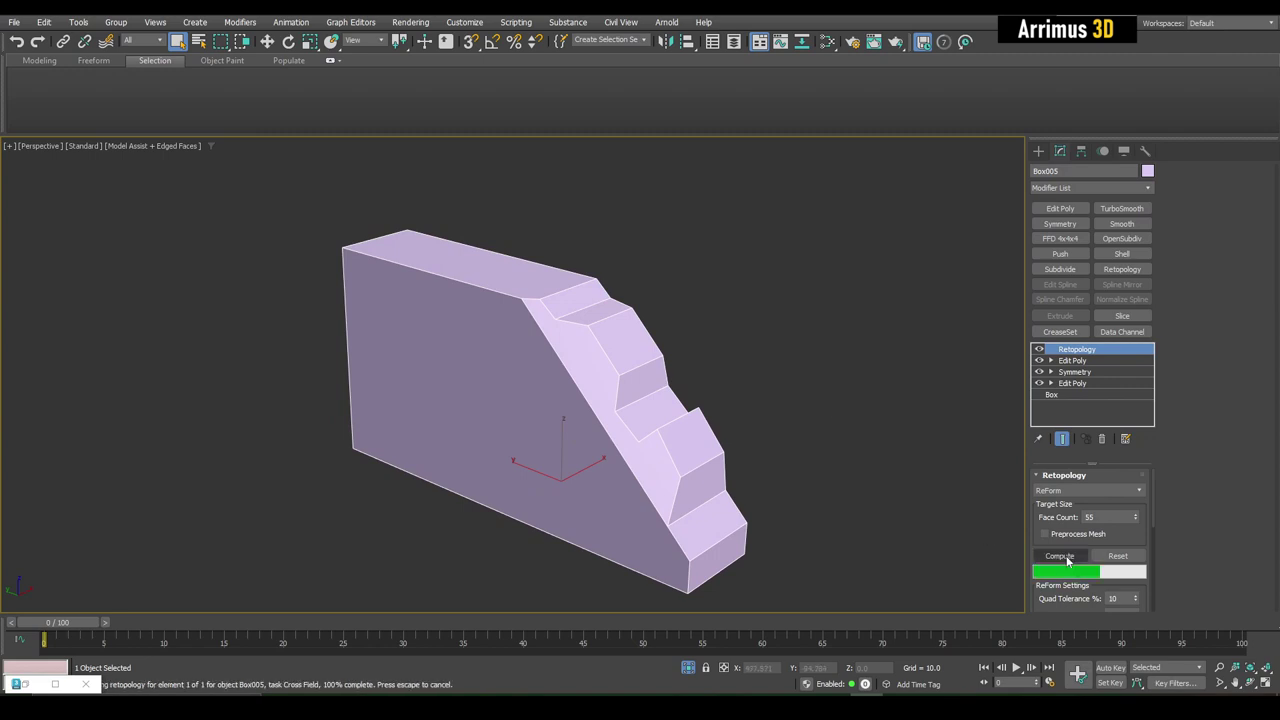
mouse_move(711, 440)
alt+middle_down()
mouse_move(708, 394)
mouse_move(792, 399)
alt+middle_up()
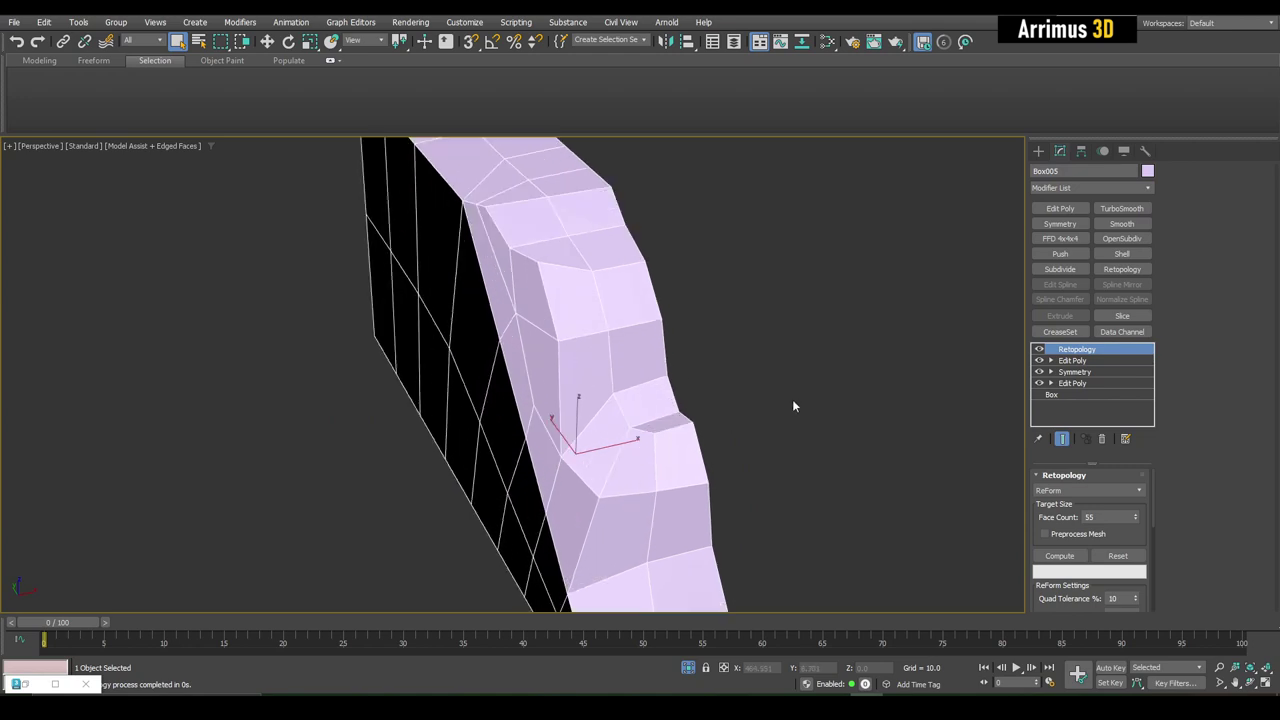
right_click(1092, 354)
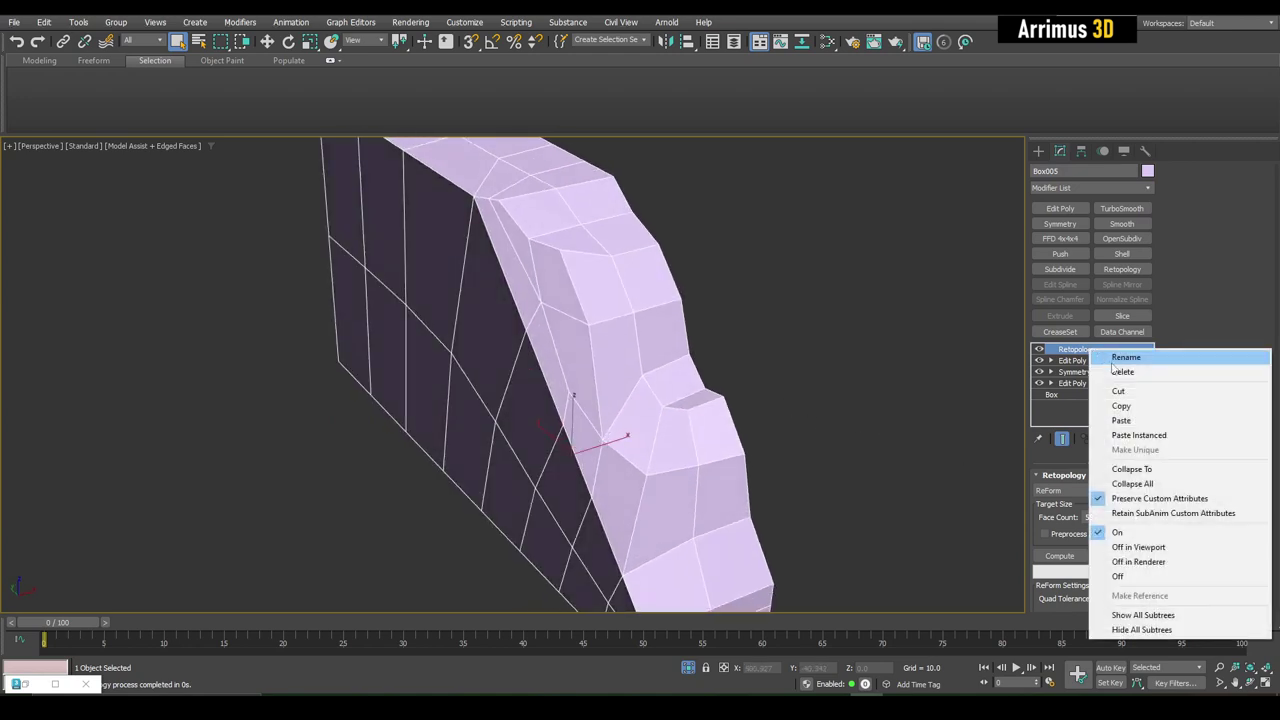
click(1112, 366)
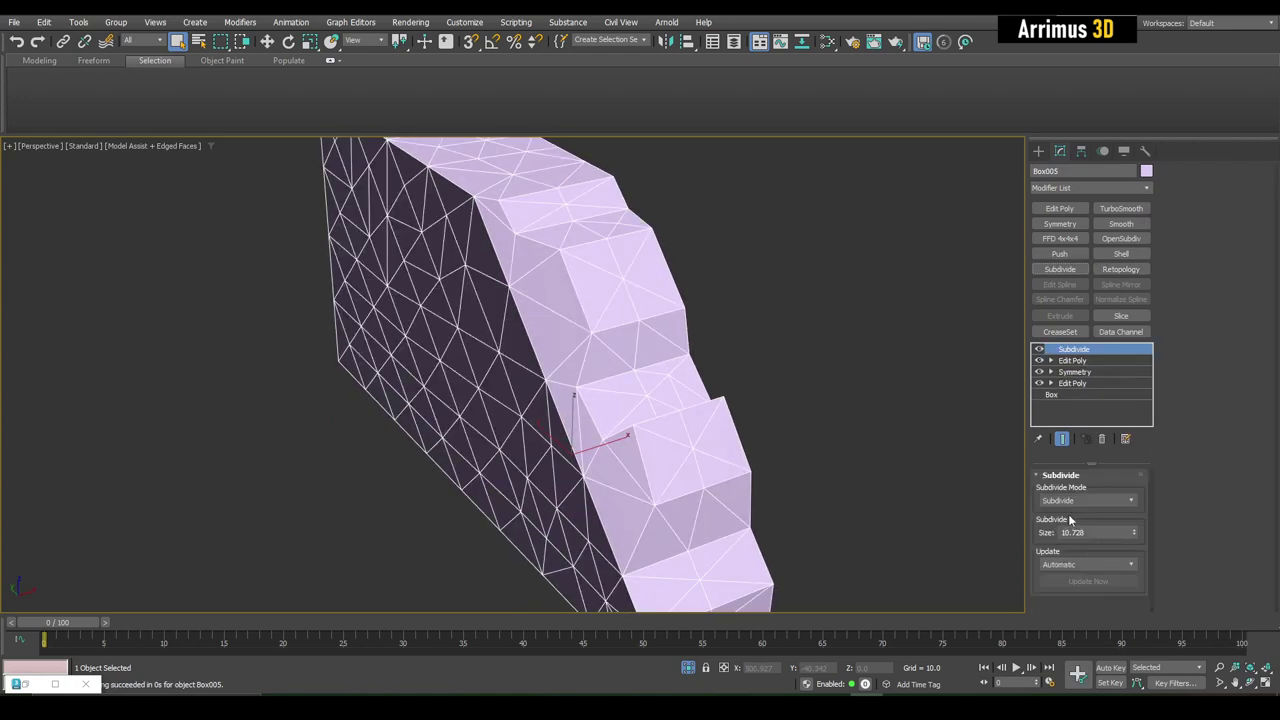
Use Variable Curvature Subdivide, then compute a 125-face Retopology with Preprocess Mesh off.
click(1074, 550)
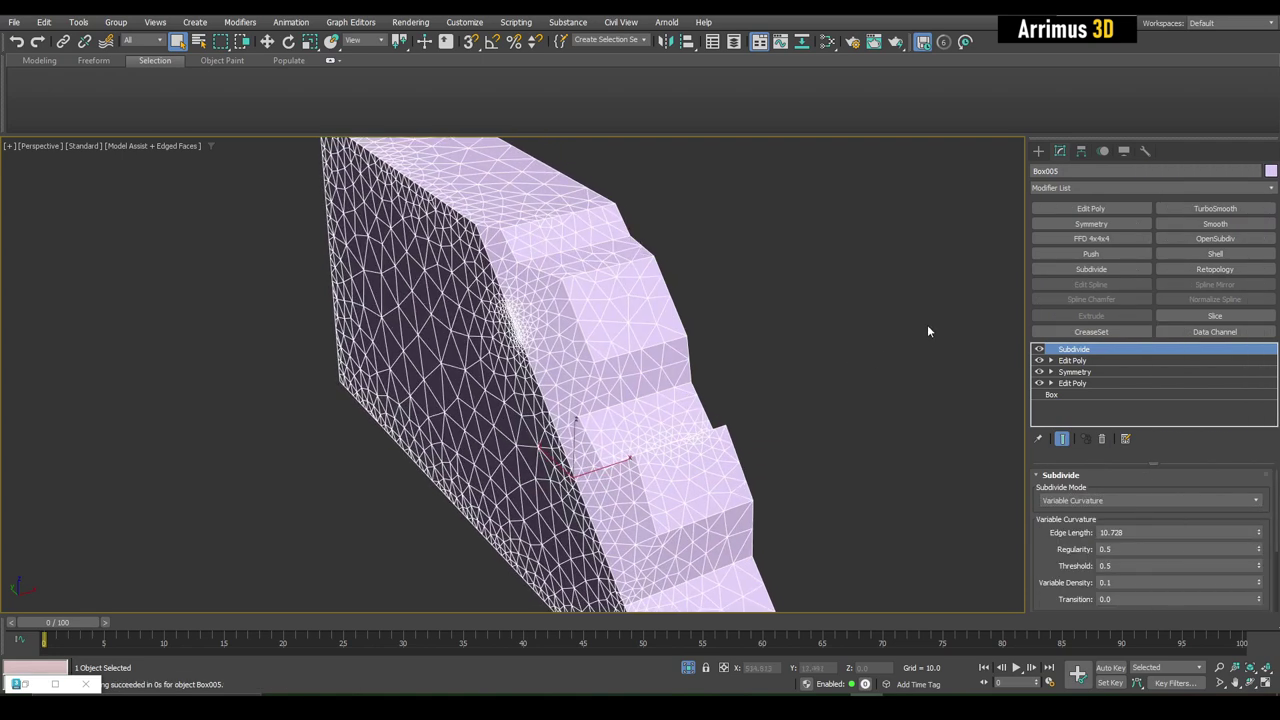
click(1207, 270)
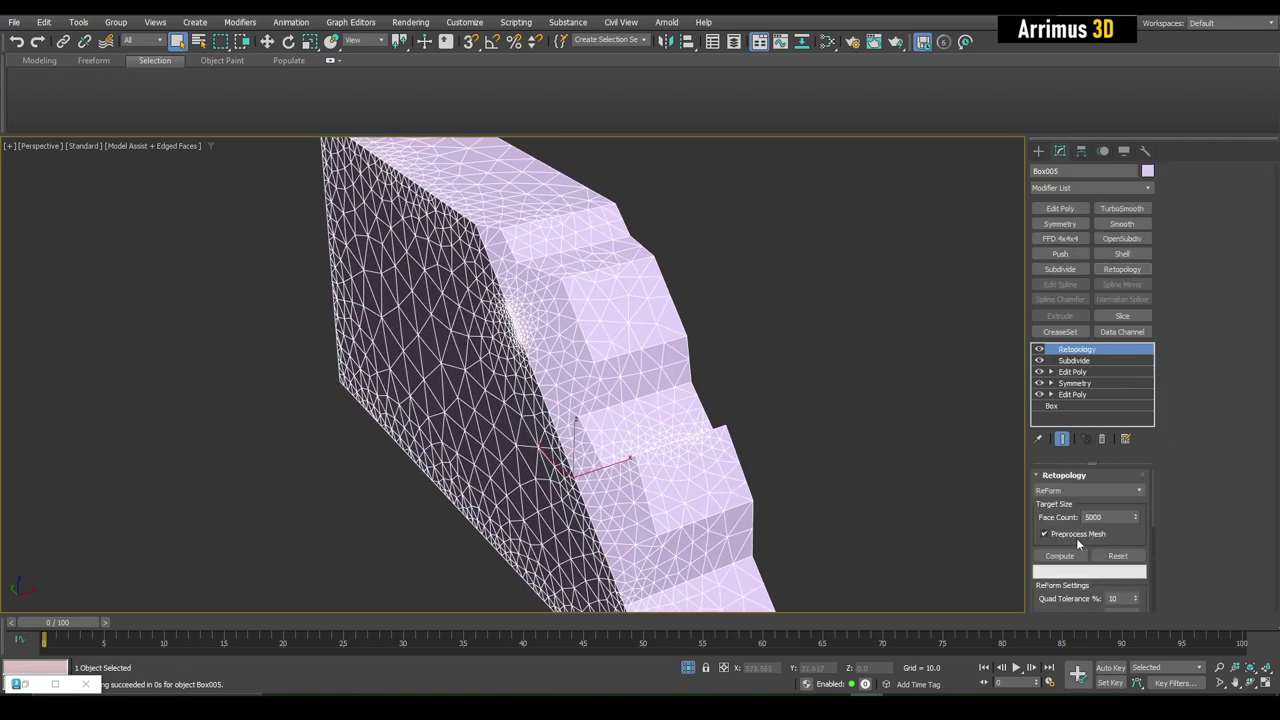
click(1092, 535)
double_click(1095, 517)
text(5)
key(Return)
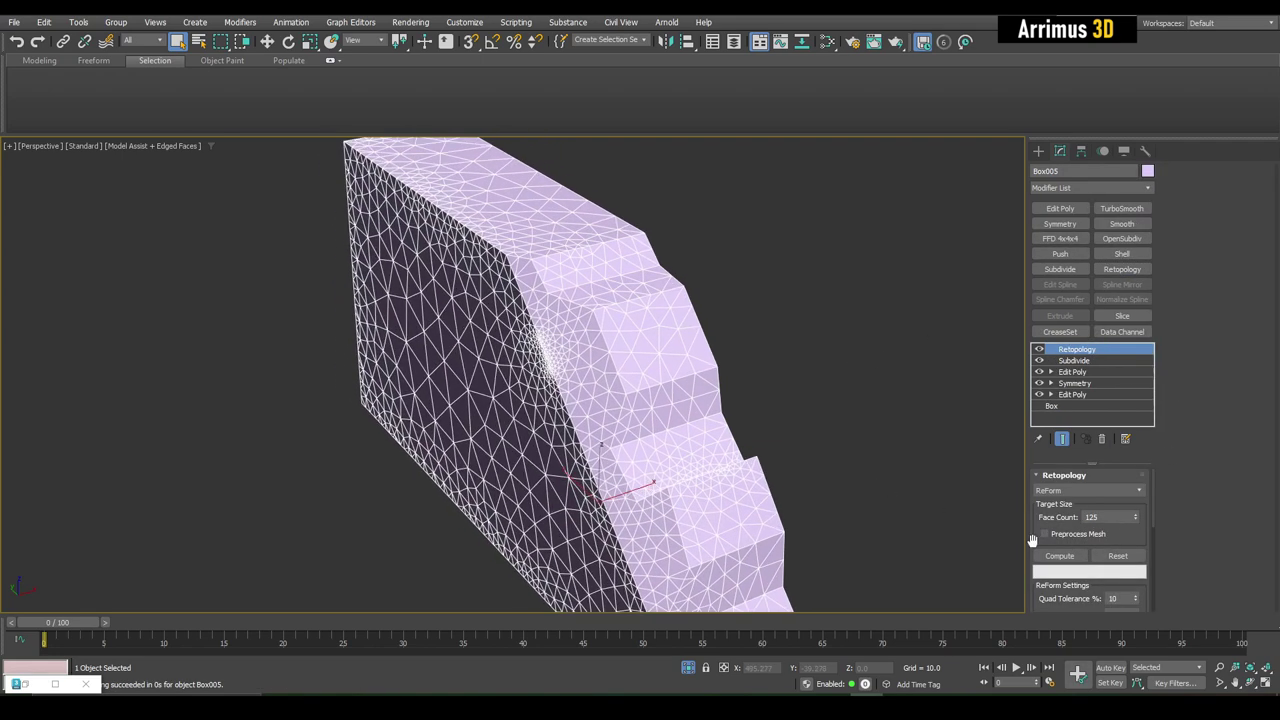
click(1056, 558)
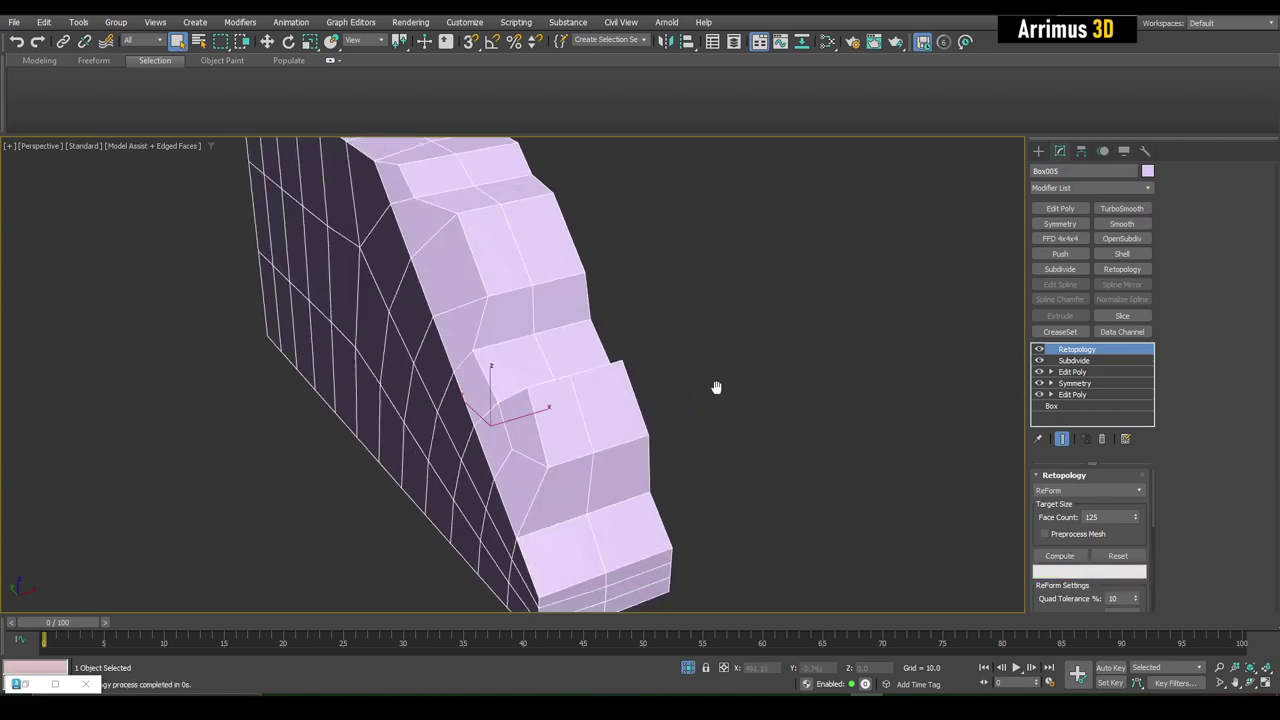
scroll(700, 420, down, 5)
mouse_move(695, 428)
alt+middle_down()
mouse_move(724, 402)
mouse_move(673, 423)
mouse_move(686, 409)
mouse_move(659, 393)
mouse_move(731, 399)
alt+middle_up()
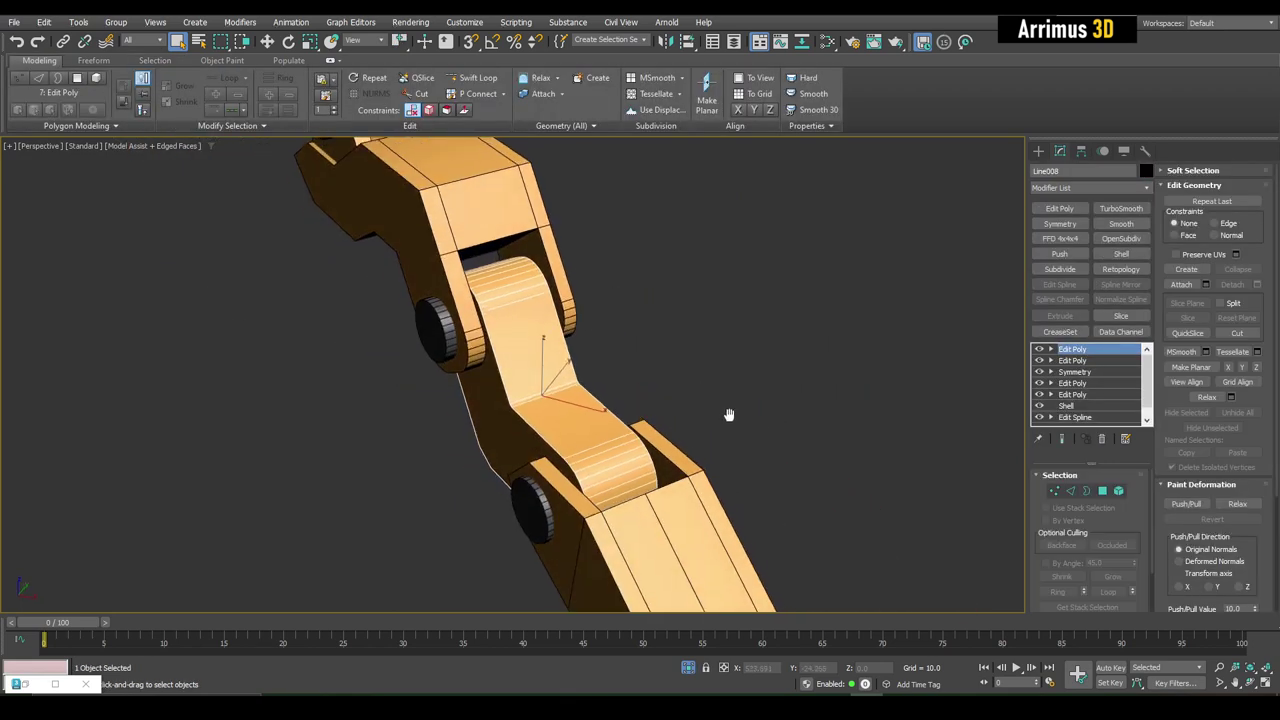
Select a polygon on the Line008 arm link and orient the view to it.
key(4)
click(628, 372)
alt+middle_drag(628, 372, 571, 271)
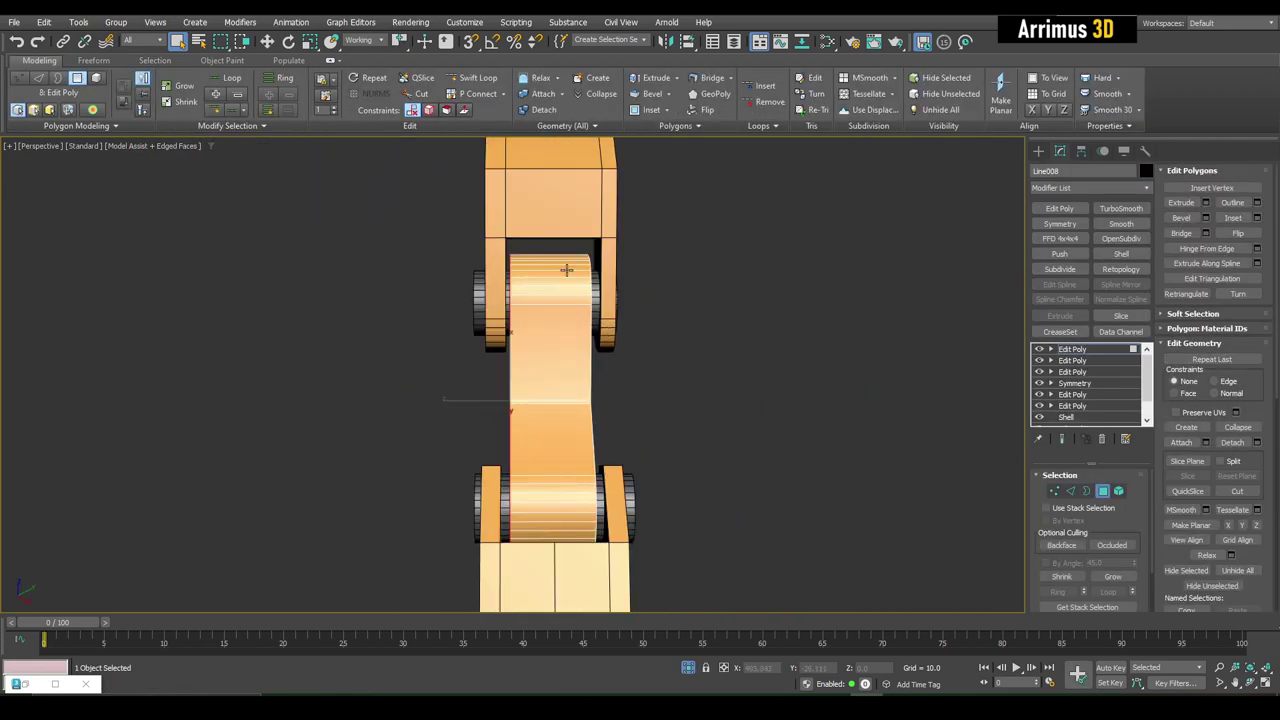
key(1)
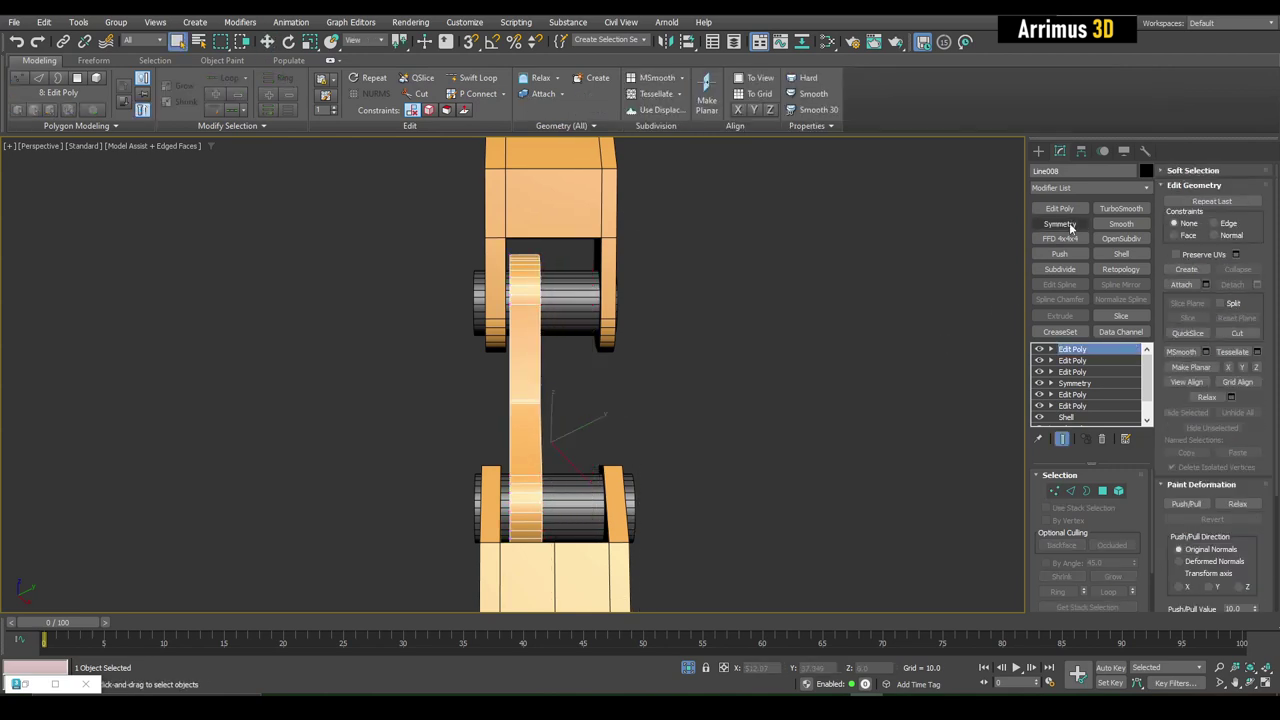
Add a Symmetry modifier, cycling the mirror axis through X and Y back to Z.
click(1060, 223)
mouse_move(740, 420)
alt+middle_down()
mouse_move(790, 470)
mouse_move(797, 412)
mouse_move(720, 440)
alt+middle_up()
click(1062, 517)
click(1062, 533)
click(1062, 550)
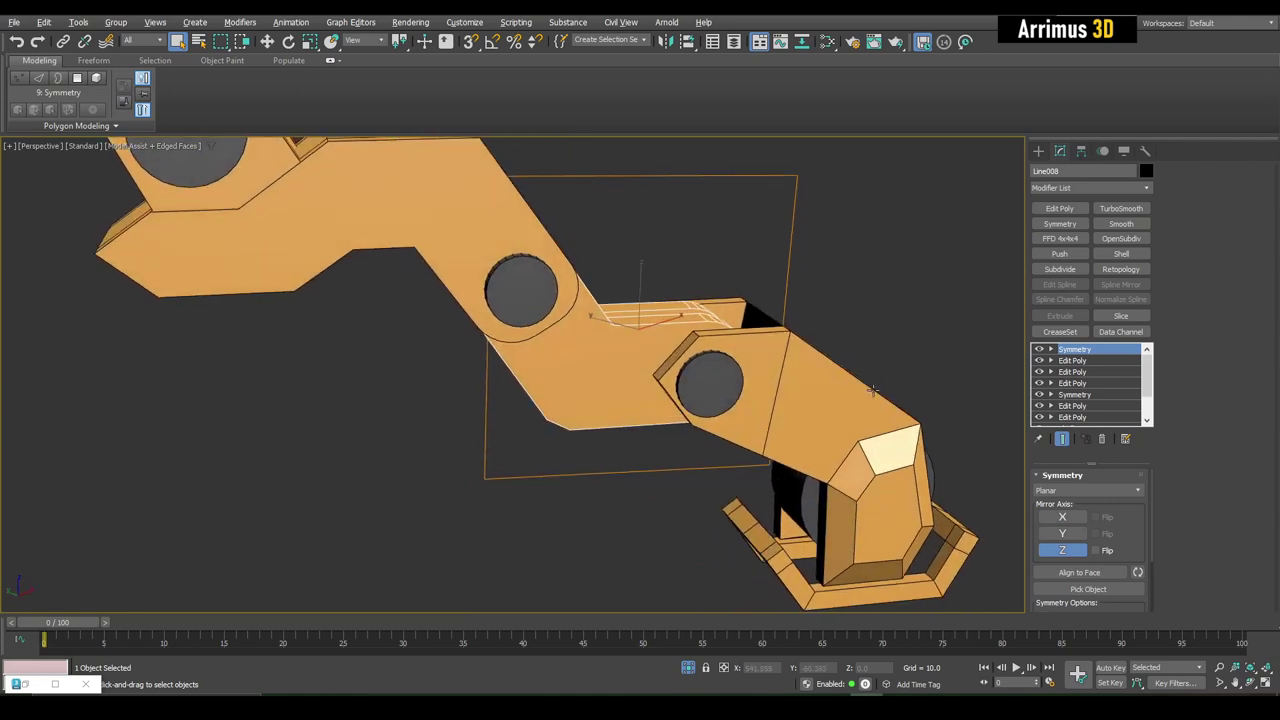
From a front view, select all the link's vertices.
mouse_move(1000, 356)
alt+middle_down()
mouse_move(777, 363)
mouse_move(894, 360)
mouse_move(701, 408)
mouse_move(927, 416)
alt+middle_up()
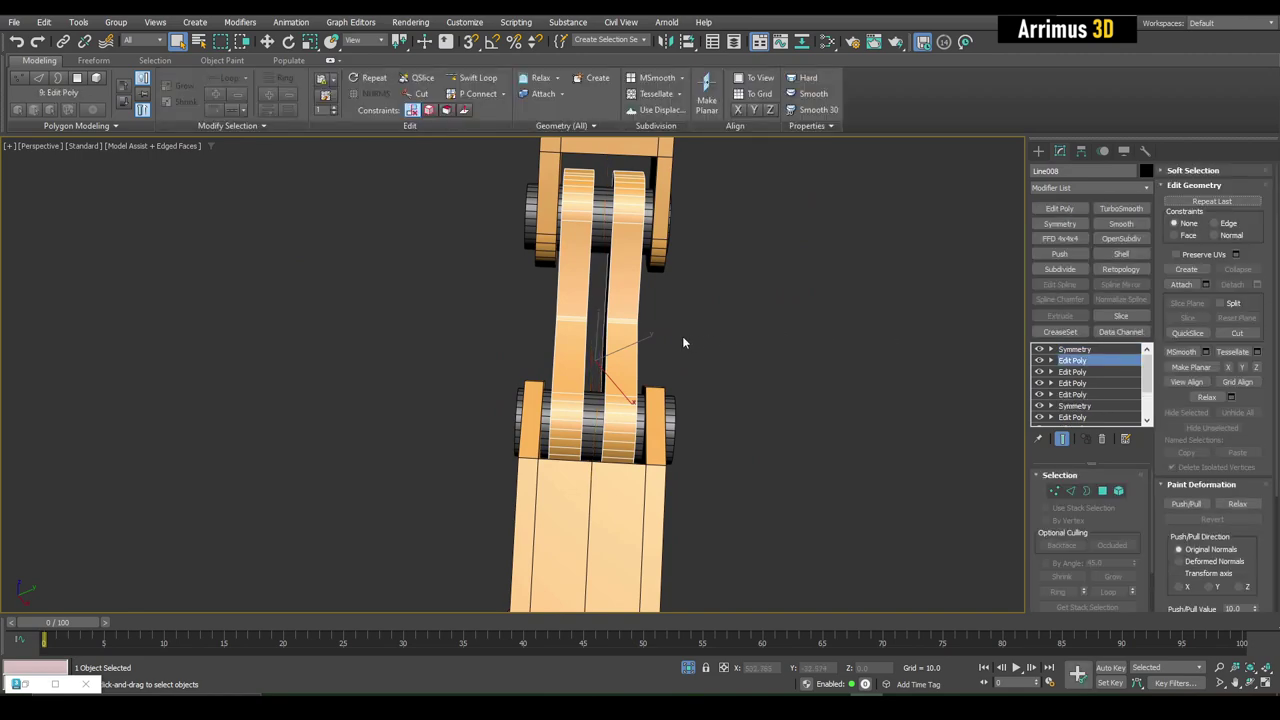
key(1)
key(ctrl+a)
Bevel recessed grooves into the long faces of both link plates.
key(w)
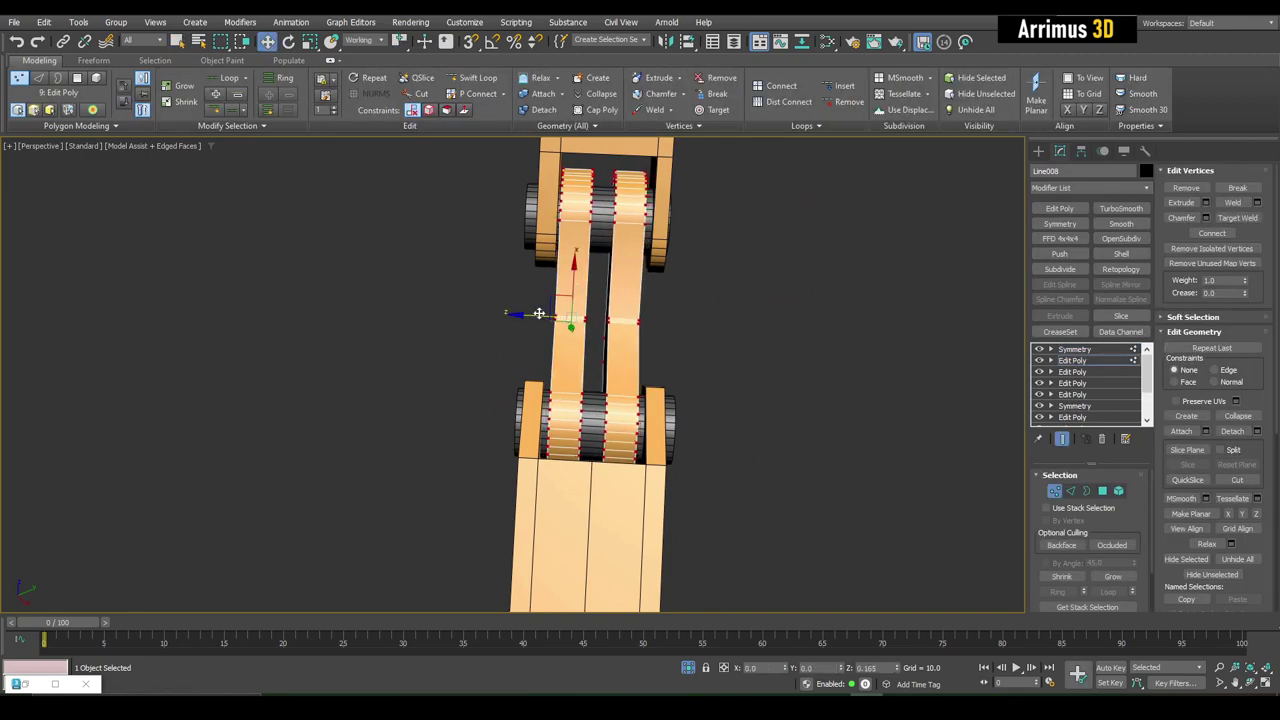
alt+middle_drag(539, 313, 611, 337)
scroll(608, 350, up, 4)
scroll(620, 335, up, 2)
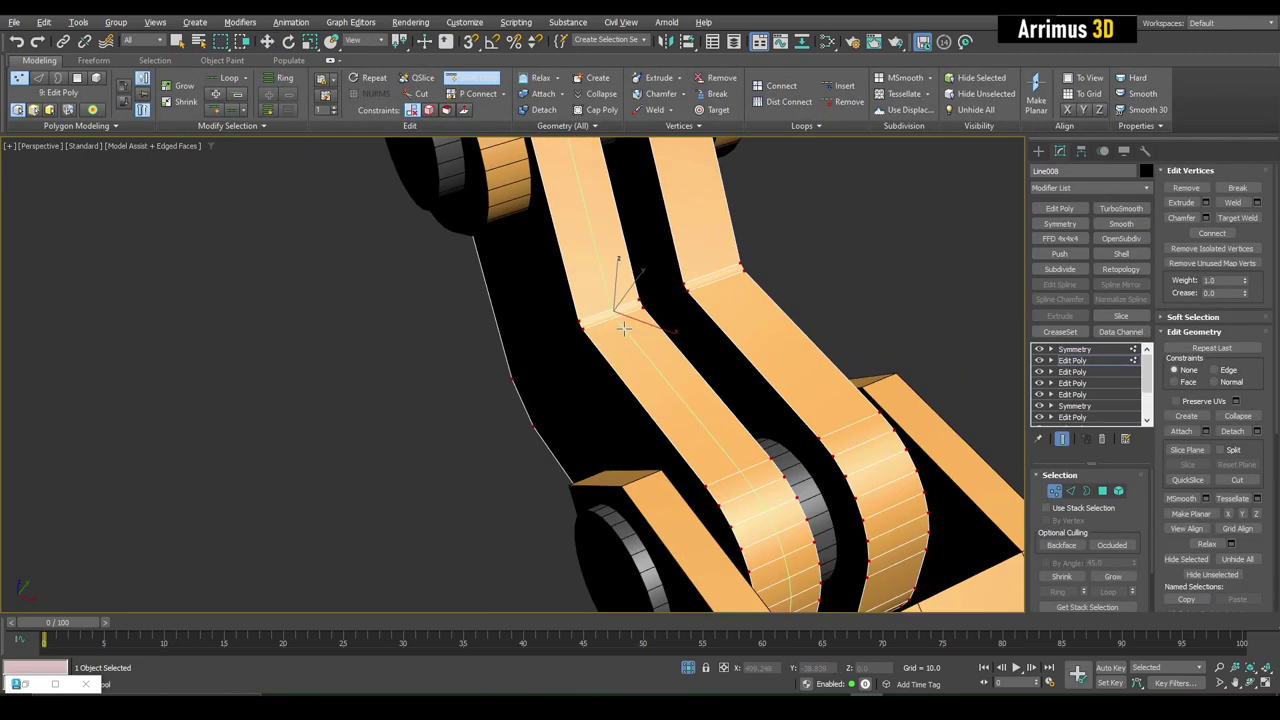
key(4)
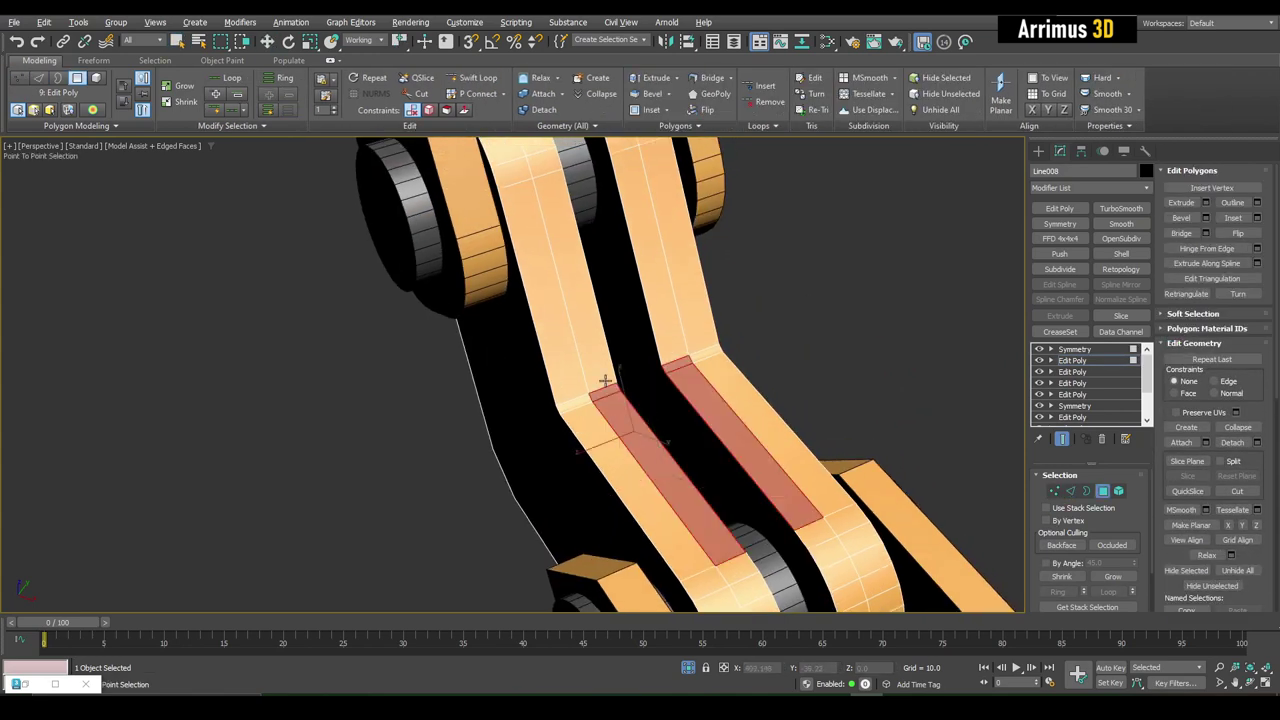
alt+middle_drag(680, 334, 651, 356)
key(shift+ctrl+b)
click(823, 457)
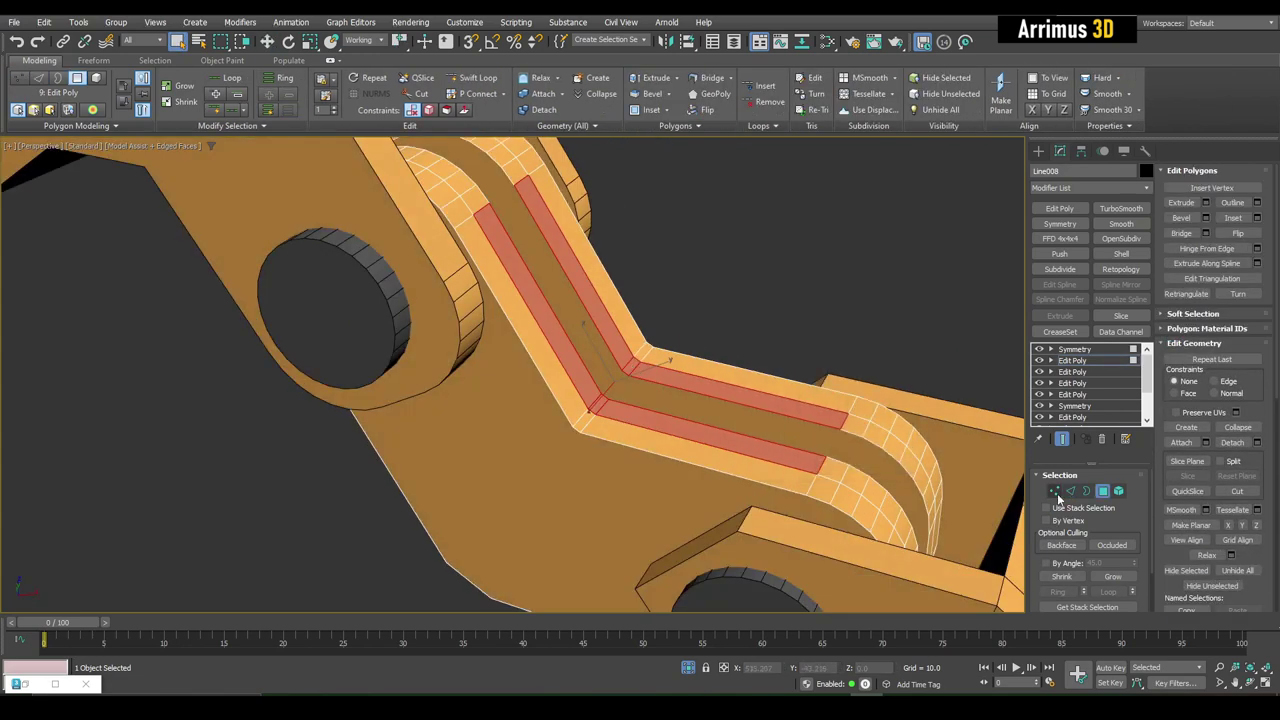
ctrl+click(1070, 490)
Rework the strut-junction vertices and faces to push a V-shaped notch into the diagonal bar.
alt+middle_drag(718, 368, 503, 222)
key(1)
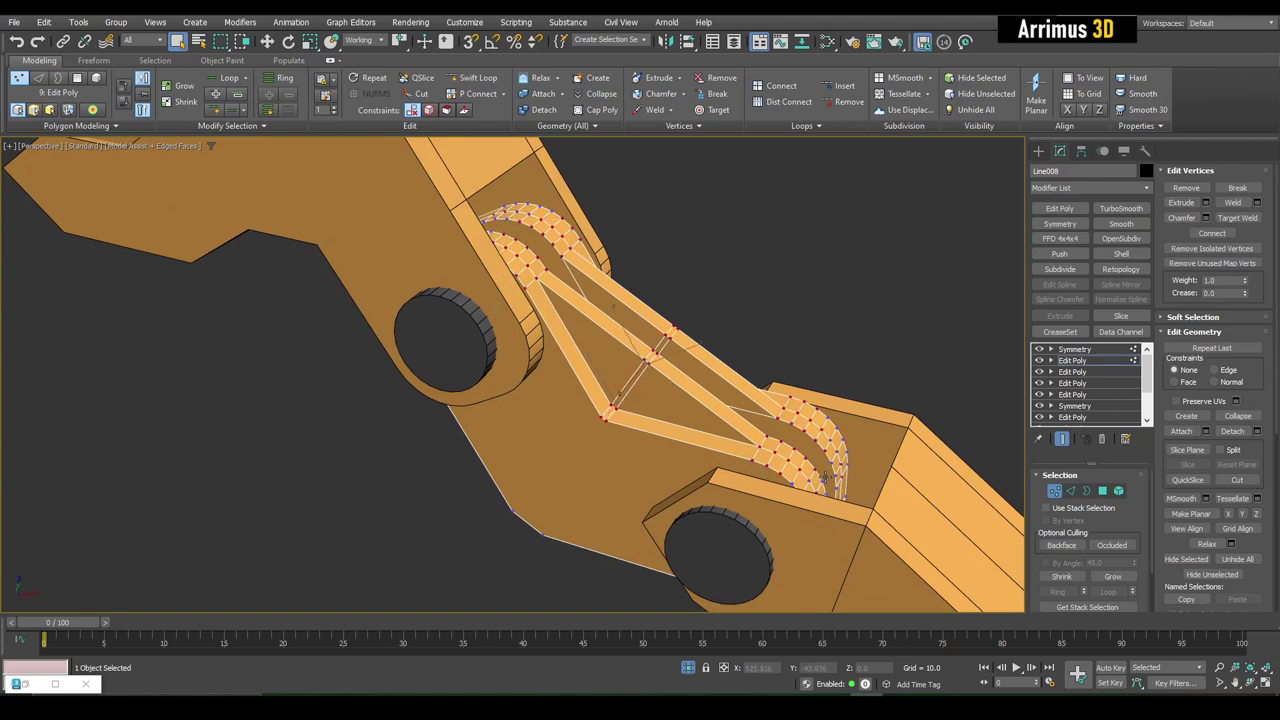
alt+middle_drag(613, 305, 639, 330)
scroll(639, 330, up, 4)
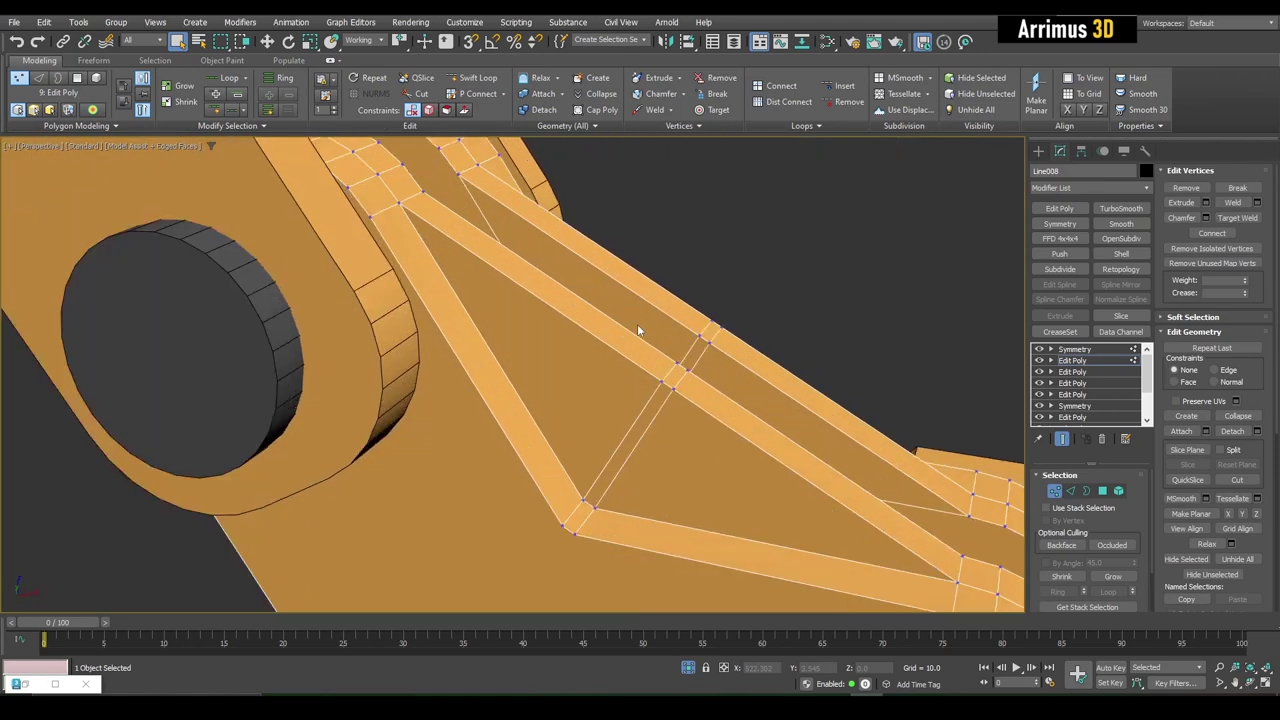
key(2)
alt+middle_drag(677, 400, 720, 413)
key(1)
drag(666, 340, 729, 429)
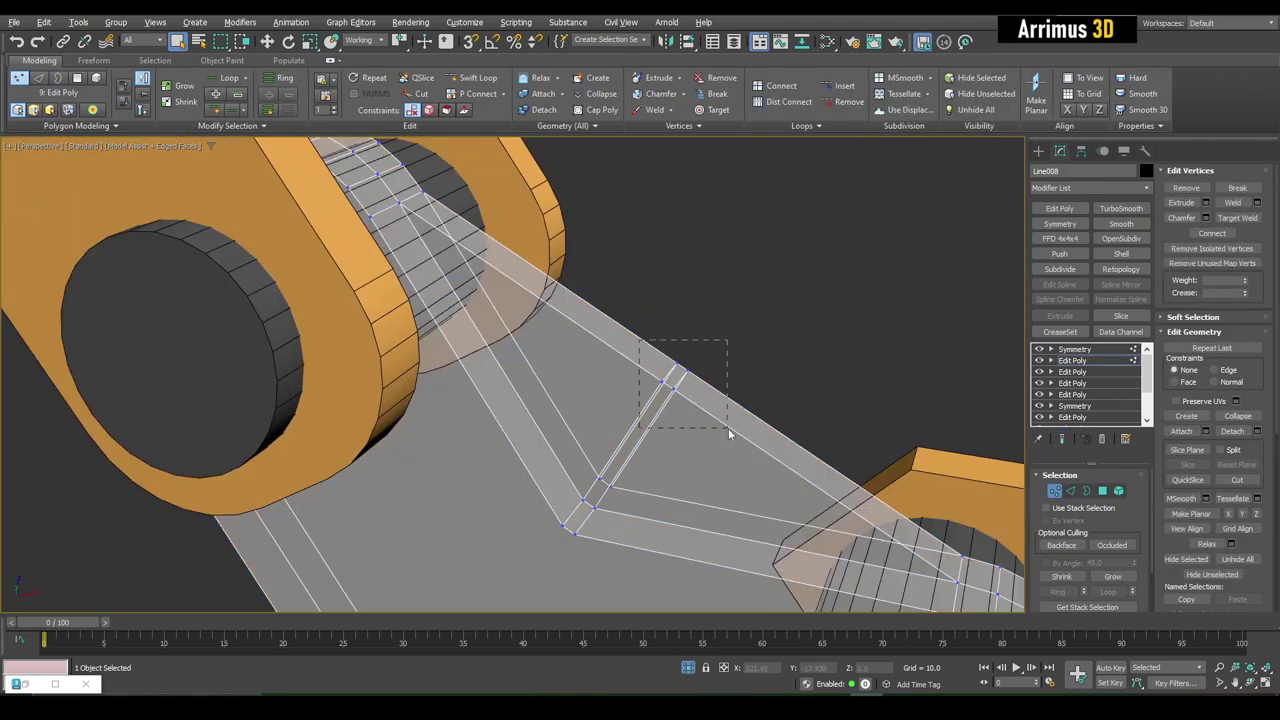
mouse_move(882, 512)
alt+middle_down()
mouse_move(657, 386)
mouse_move(682, 348)
mouse_move(600, 347)
mouse_move(714, 366)
mouse_move(657, 337)
mouse_move(573, 368)
alt+middle_up()
key(4)
click(663, 371)
key(q)
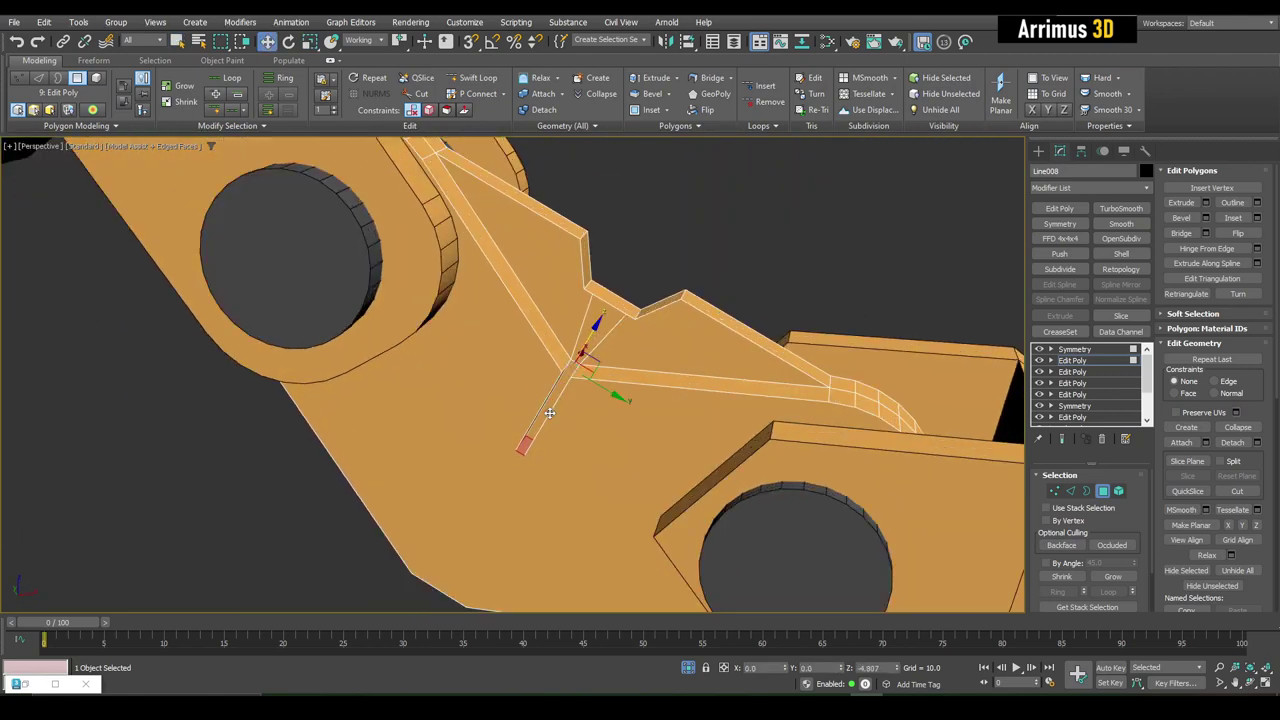
Move the small end face at the plate's lower edge to sink a square recess at the bar's bend.
key(w)
mouse_move(638, 418)
alt+middle_down()
mouse_move(650, 374)
mouse_move(560, 400)
mouse_move(538, 388)
mouse_move(560, 411)
mouse_move(597, 377)
mouse_move(548, 392)
mouse_move(677, 471)
mouse_move(527, 444)
alt+middle_up()
key(q)
scroll(538, 388, down, 5)
scroll(560, 411, up, 5)
key(2)
key(4)
key(w)
mouse_move(577, 374)
alt+middle_down()
mouse_move(570, 330)
mouse_move(703, 434)
mouse_move(556, 447)
mouse_move(643, 354)
mouse_move(491, 280)
mouse_move(457, 400)
mouse_move(463, 386)
alt+middle_up()
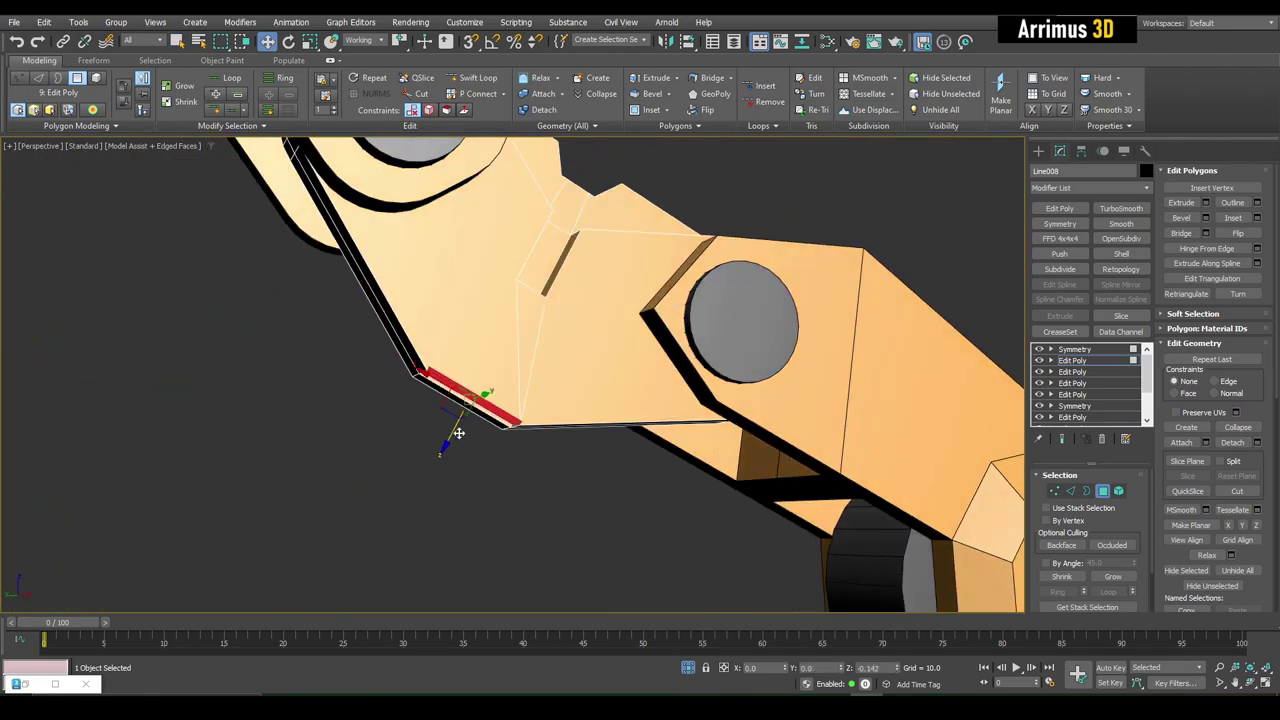
alt+middle_drag(451, 434, 481, 388)
mouse_move(566, 418)
alt+middle_down()
mouse_move(531, 366)
mouse_move(551, 360)
mouse_move(543, 429)
mouse_move(560, 350)
alt+middle_up()
Detach the faces along the link's lower edge as Object010.
click(560, 350)
shift+click(450, 345)
alt+middle_drag(450, 345, 564, 347)
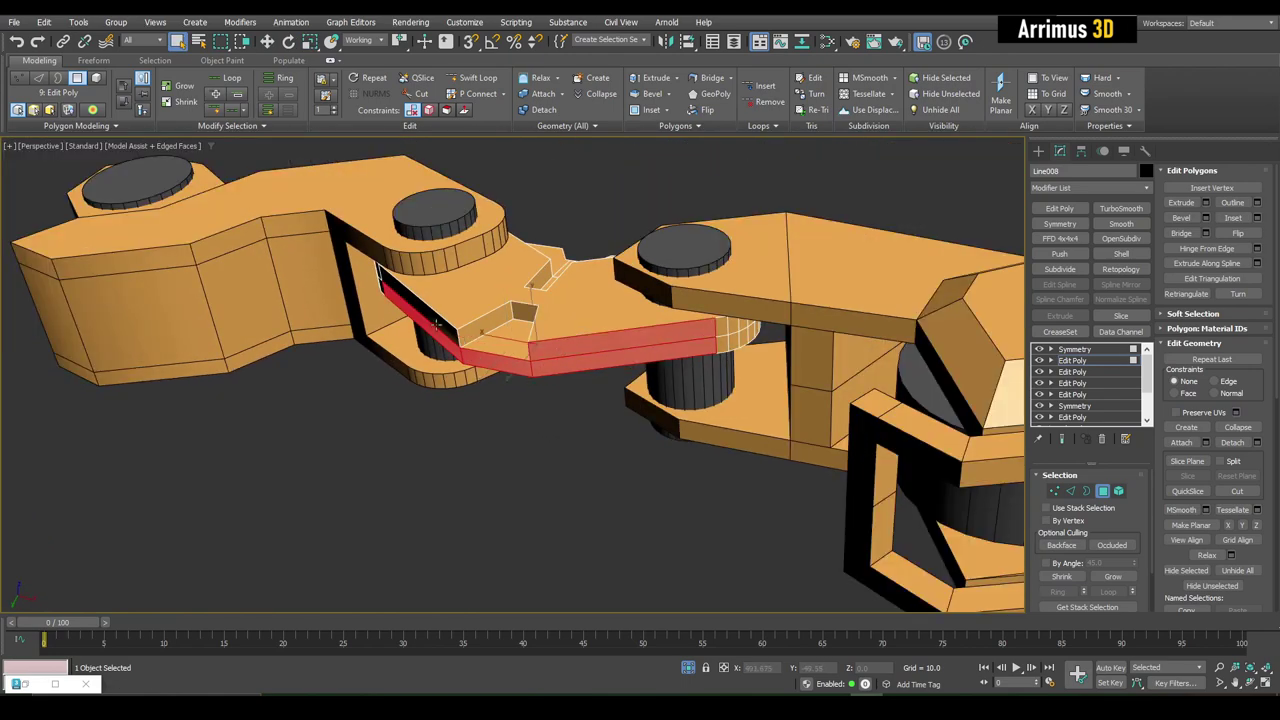
key(alt+d)
click(857, 394)
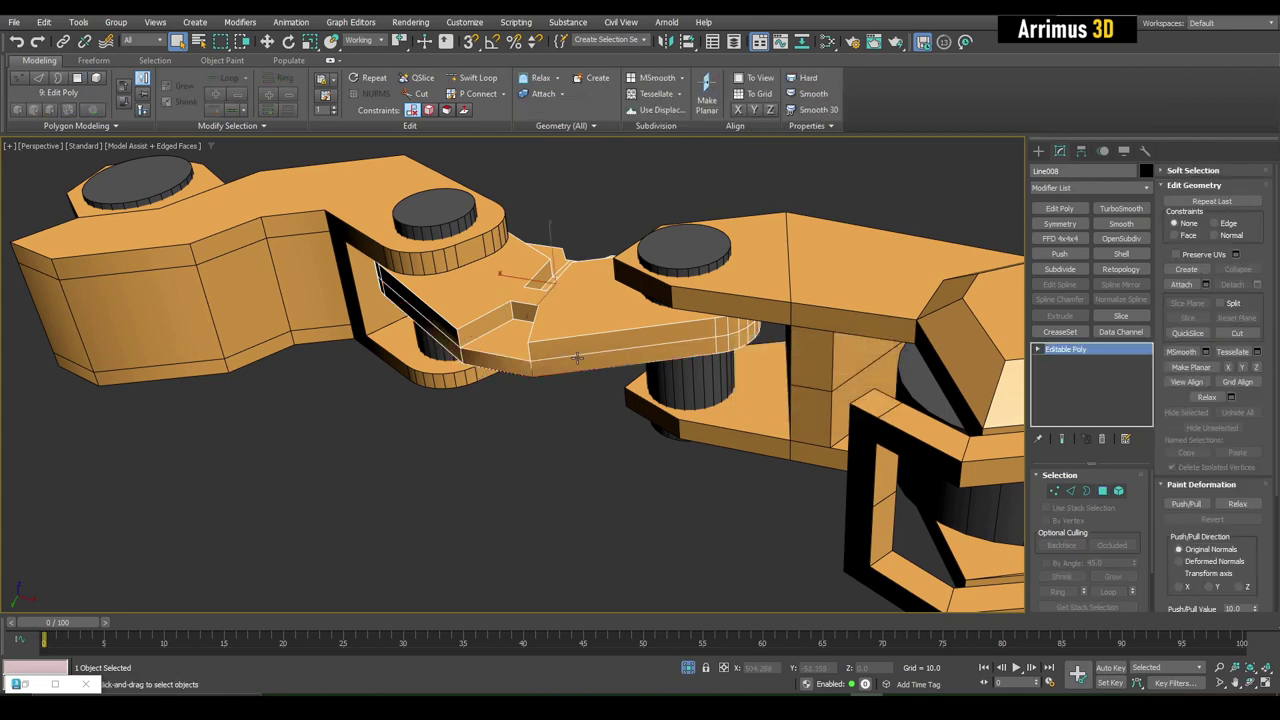
alt+middle_drag(590, 370, 640, 360)
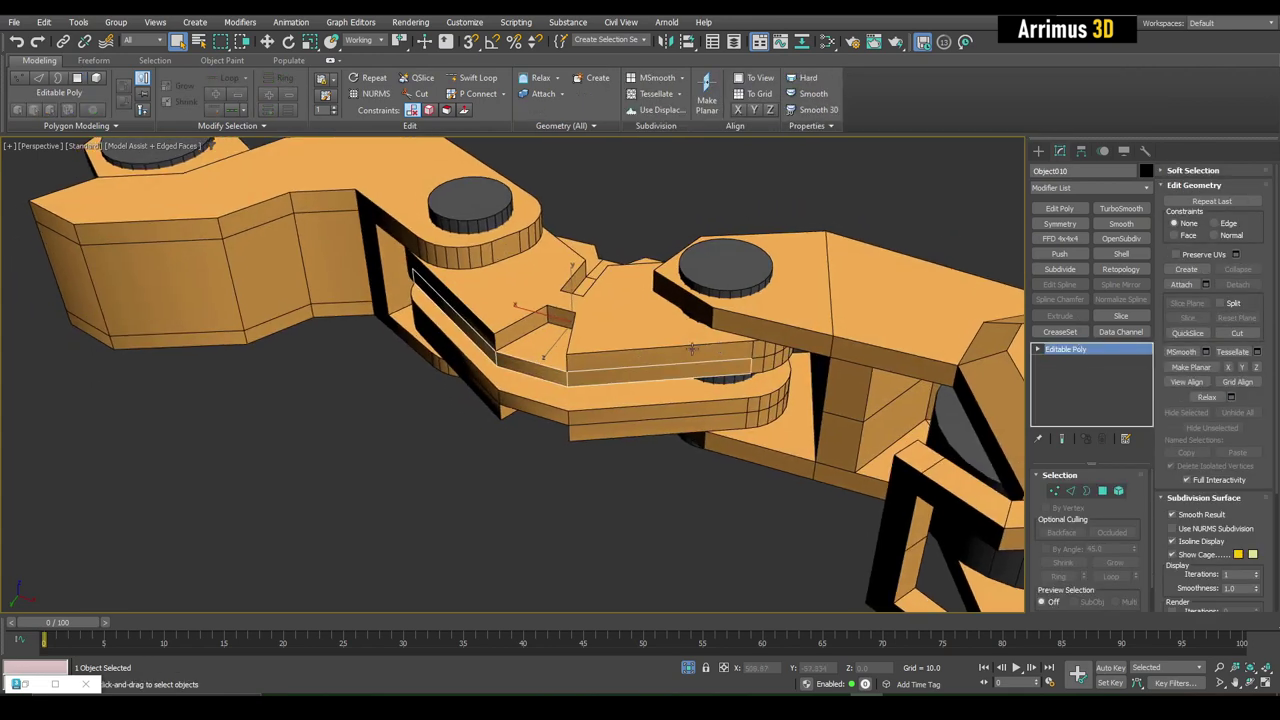
scroll(632, 349, up, 3)
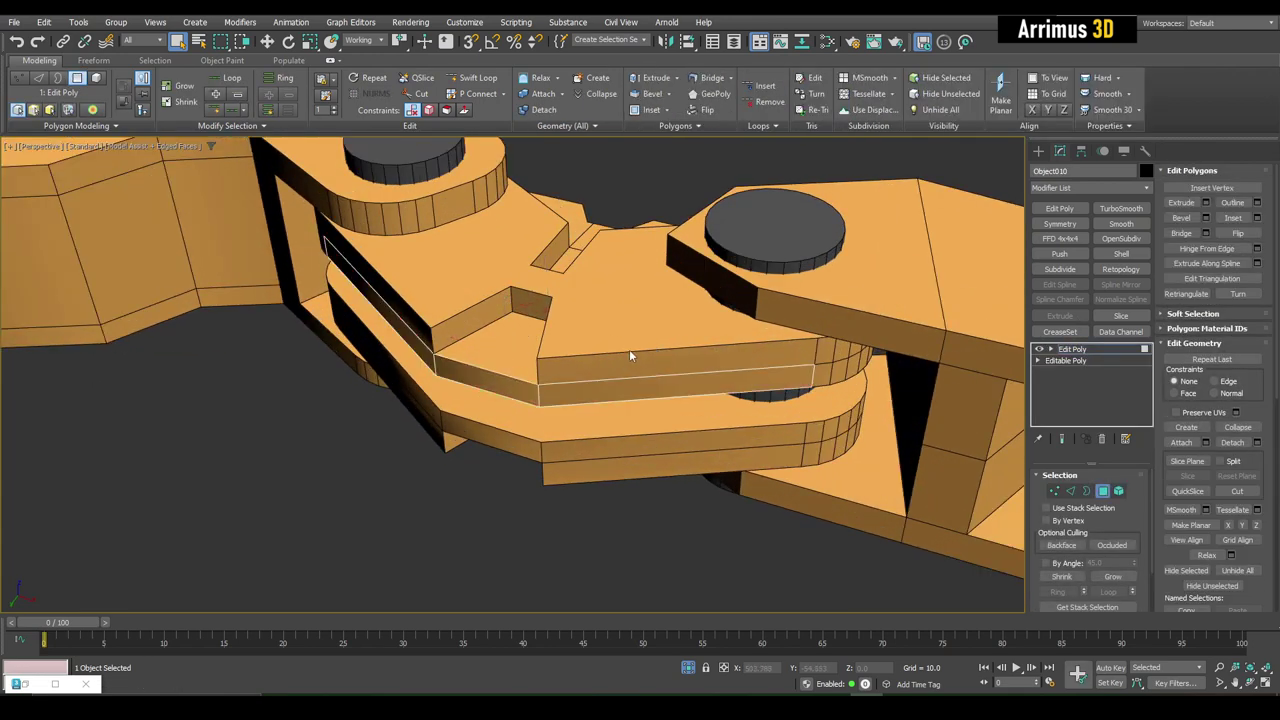
Add Edit Poly and a Shell modifier of thickness 3.22 to the detached strip.
click(1059, 208)
click(1121, 253)
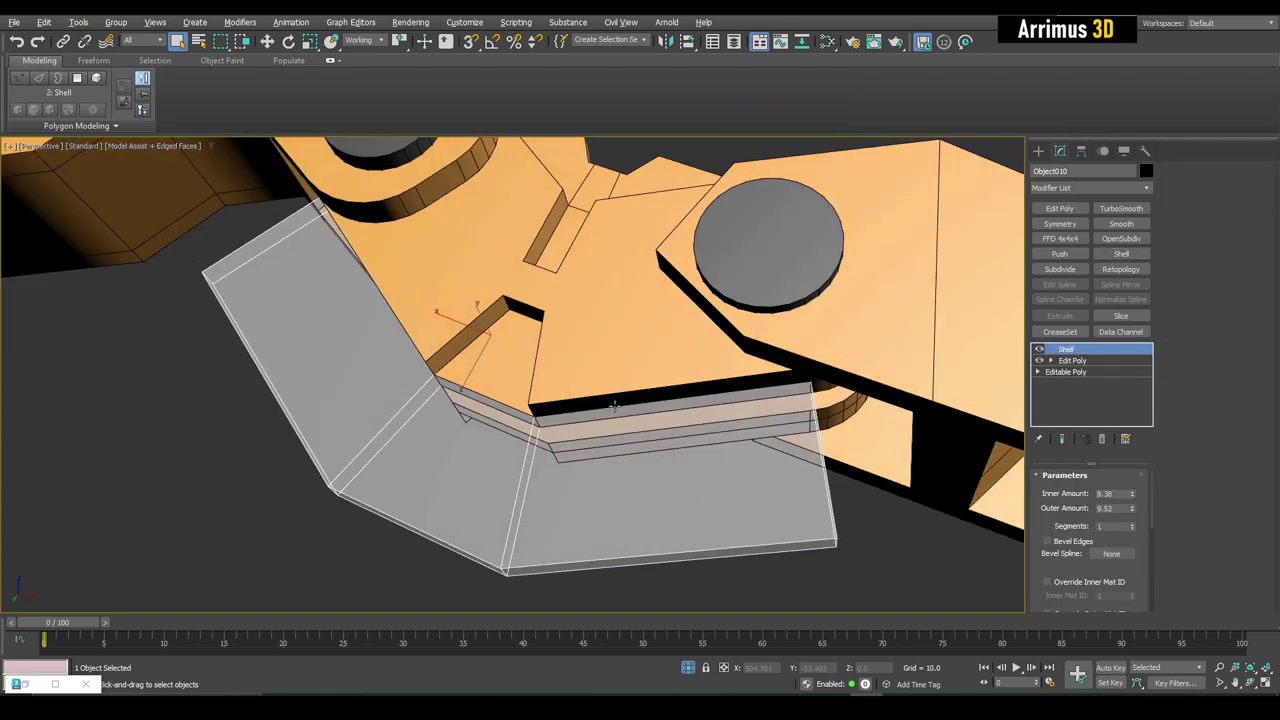
drag(1132, 508, 1132, 530)
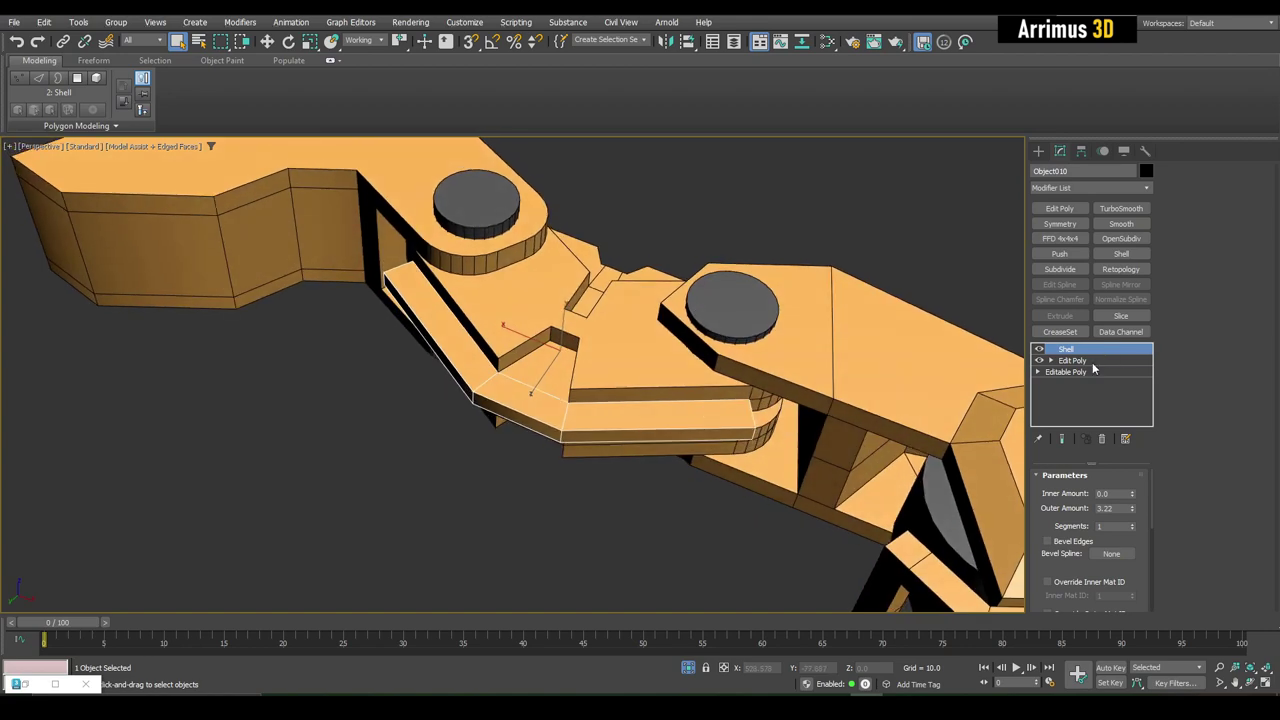
click(1072, 360)
scroll(634, 411, up, 2)
Adjust a vertex at the plate's upper left and an edge loop on the side plate.
key(1)
key(w)
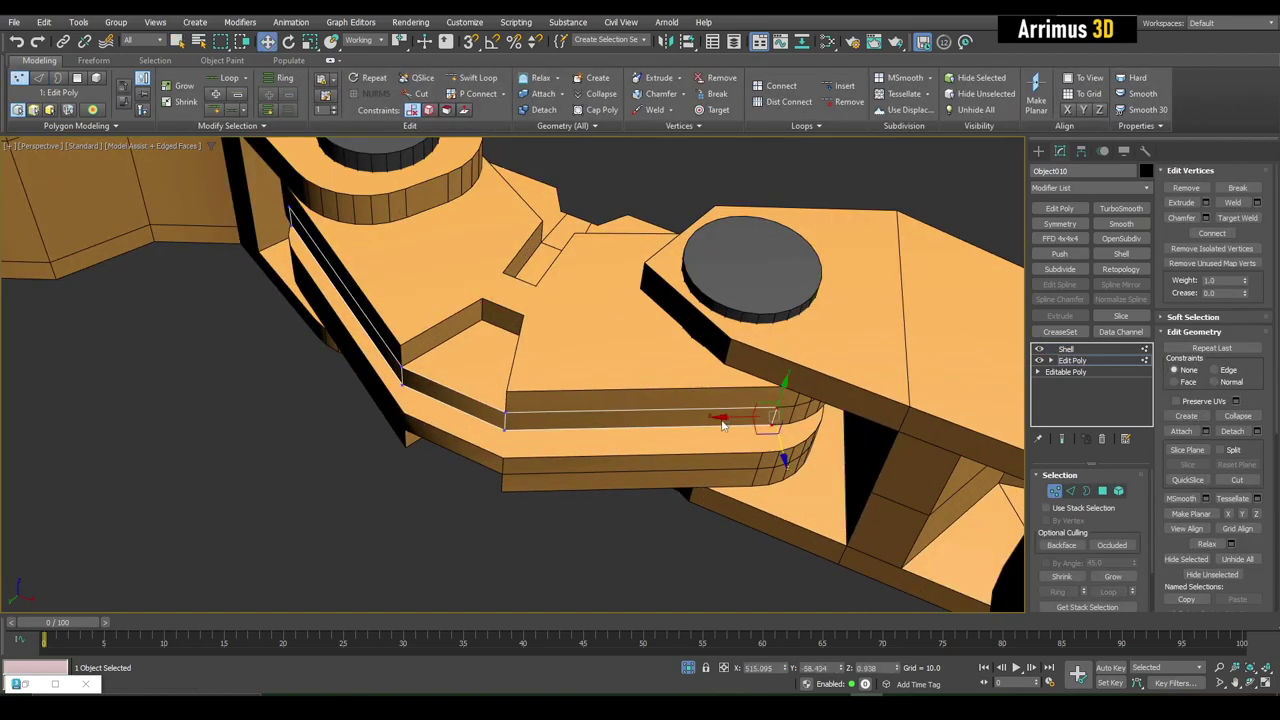
alt+middle_drag(612, 420, 505, 275)
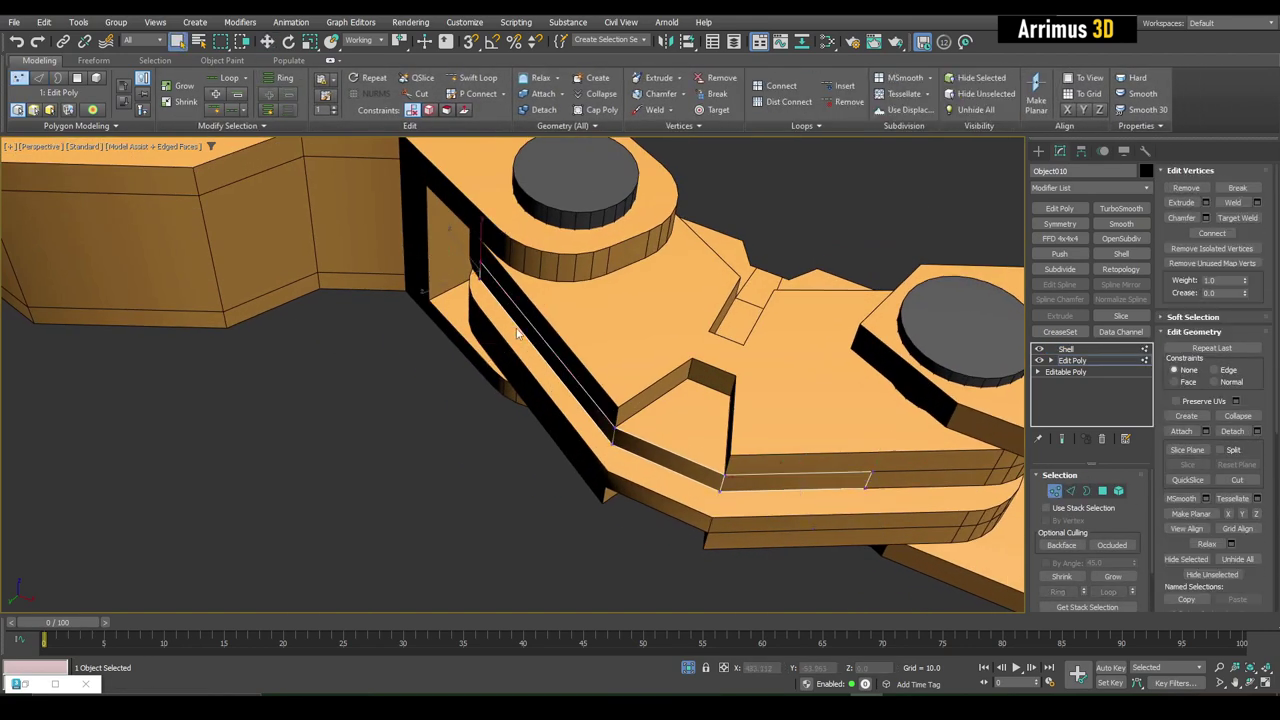
click(466, 268)
key(2)
mouse_move(510, 338)
alt+middle_down()
mouse_move(600, 400)
mouse_move(637, 388)
alt+middle_up()
click(700, 458)
Mirror the side plate with a flipped Z Symmetry, stacking Edit Poly modifiers around it.
click(1059, 208)
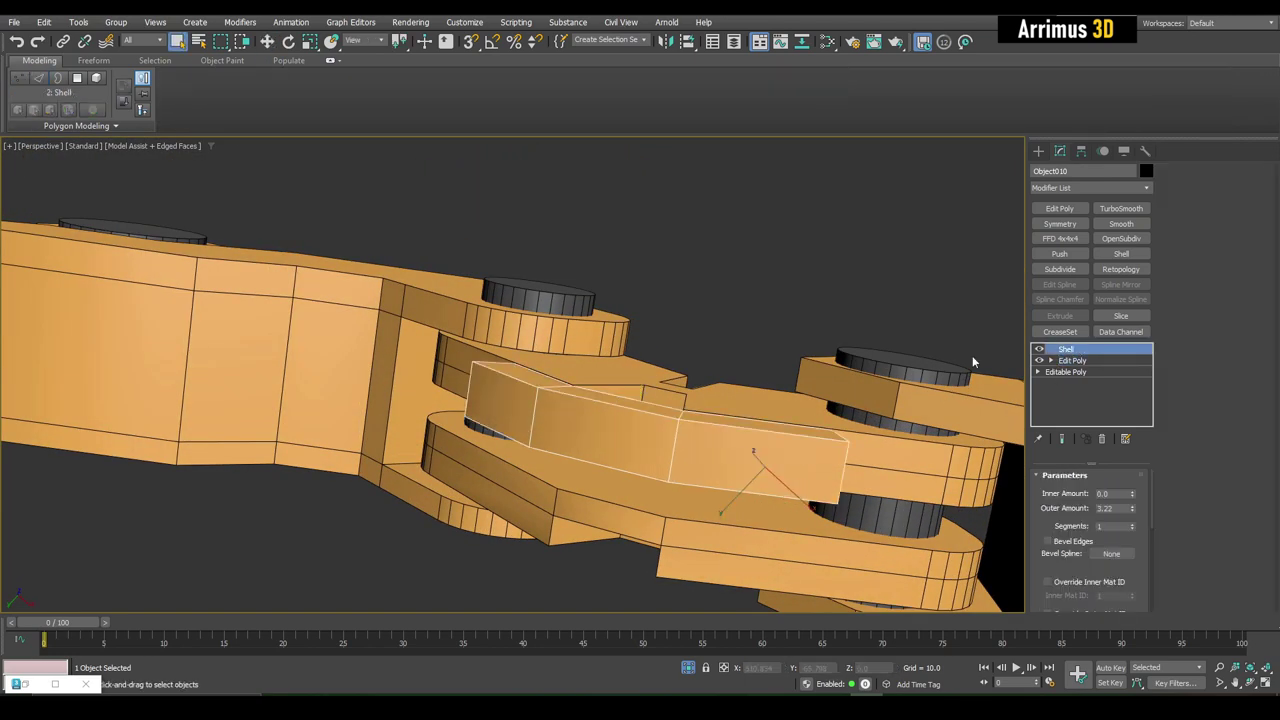
alt+middle_drag(700, 420, 640, 380)
click(1072, 224)
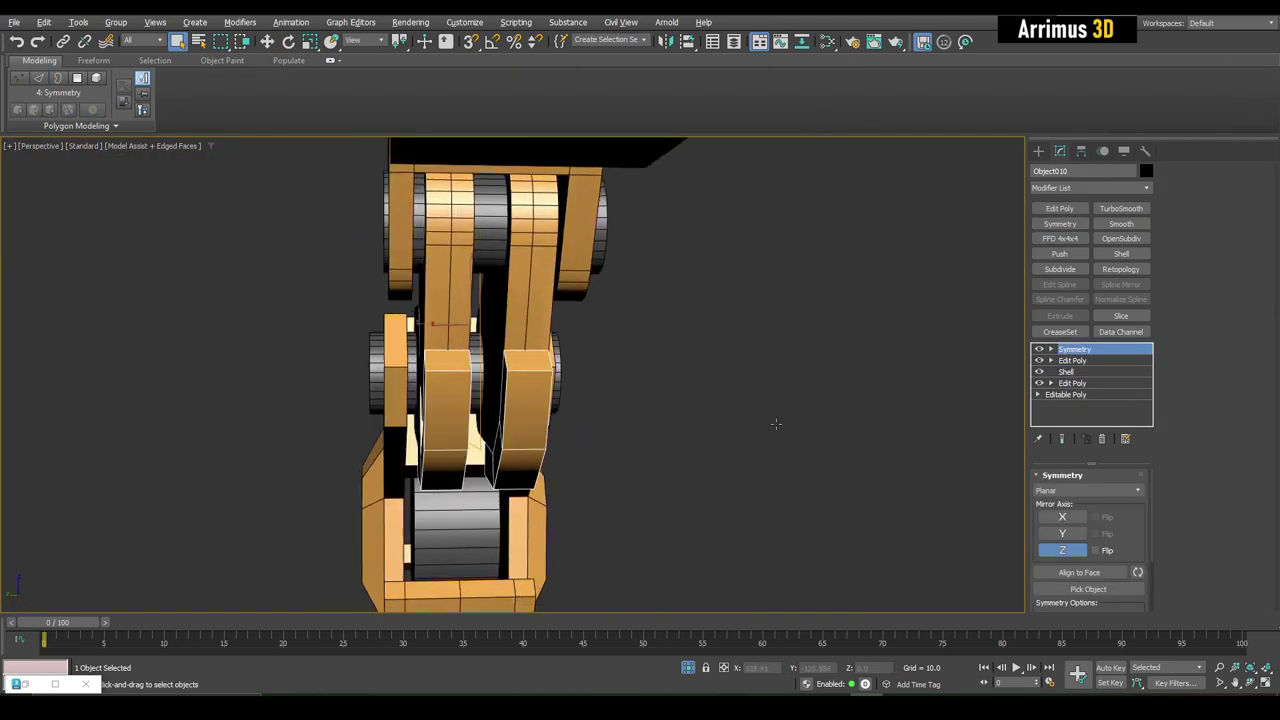
click(1072, 360)
click(1059, 208)
Select vertices on the mirrored plate, then deselect and pick the arm link object.
key(1)
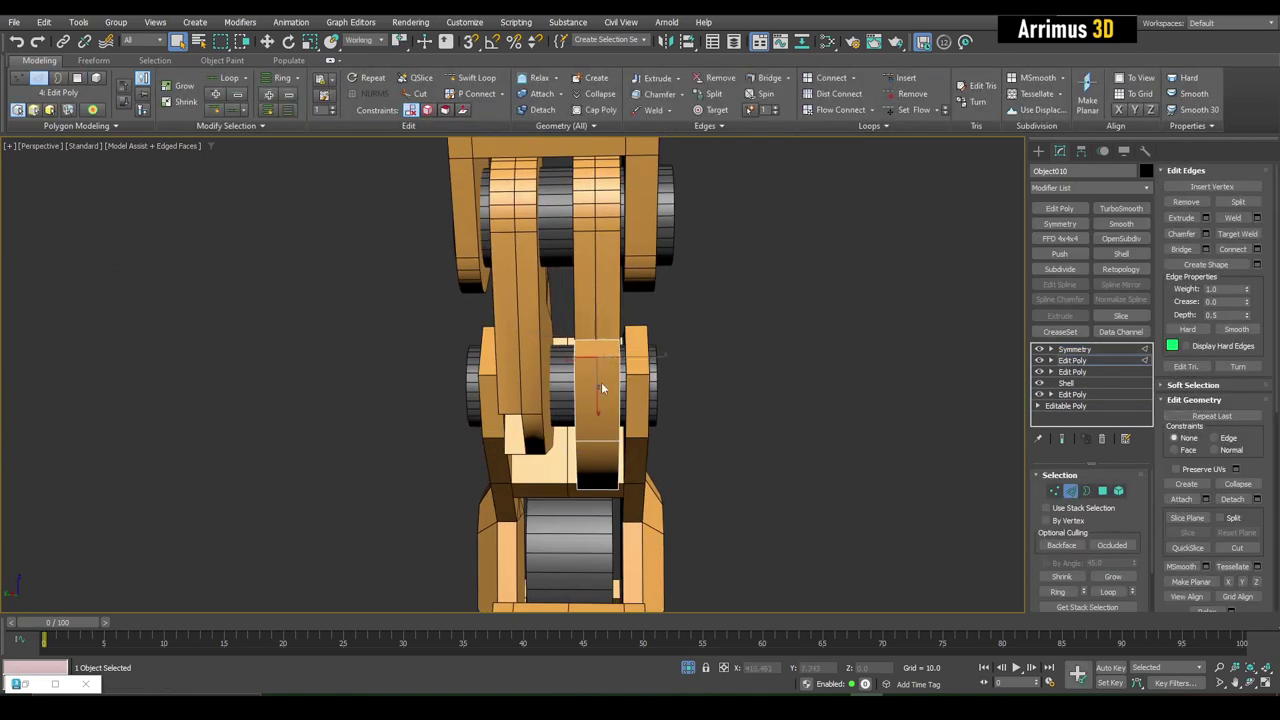
key(w)
drag(490, 335, 624, 430)
key(1)
mouse_move(586, 429)
alt+middle_down()
mouse_move(532, 433)
mouse_move(660, 337)
mouse_move(580, 355)
mouse_move(671, 406)
mouse_move(600, 363)
mouse_move(575, 366)
alt+middle_up()
scroll(532, 433, down, 5)
click(660, 337)
scroll(580, 355, up, 5)
click(571, 366)
scroll(571, 366, up, 4)
Select and nudge a vertex on the arm link's editable mesh.
click(1072, 360)
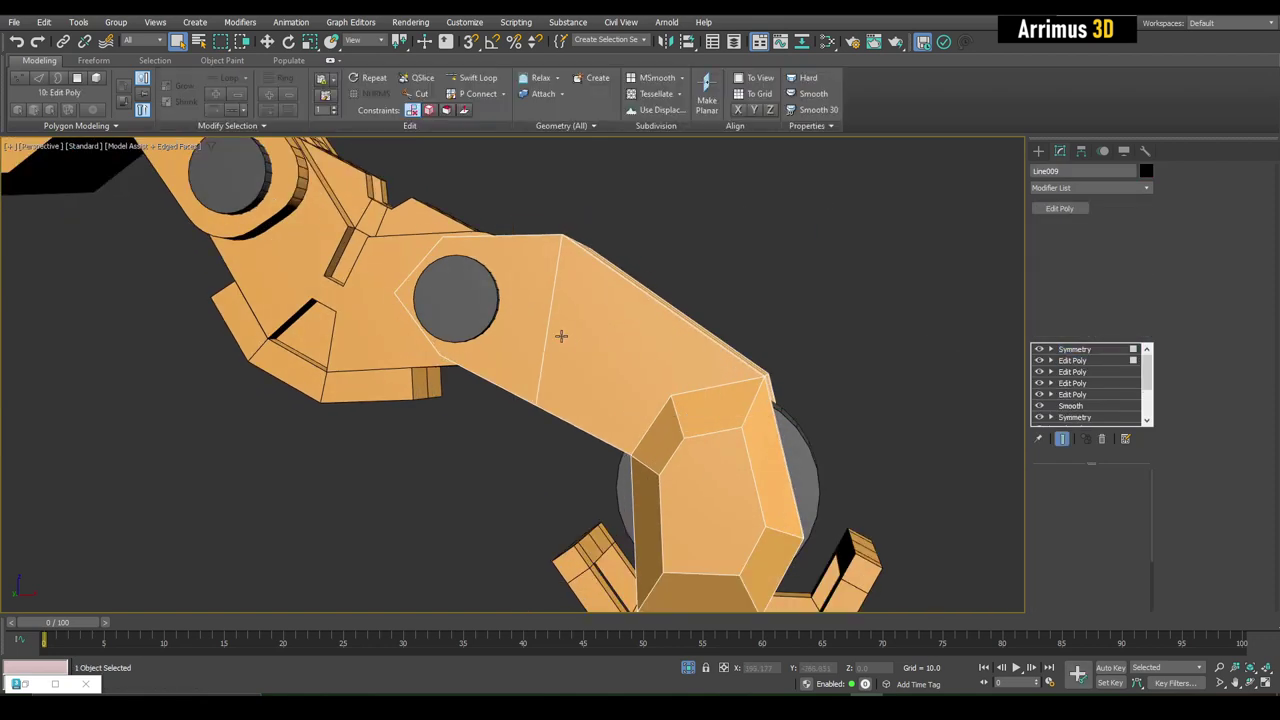
scroll(561, 347, up, 2)
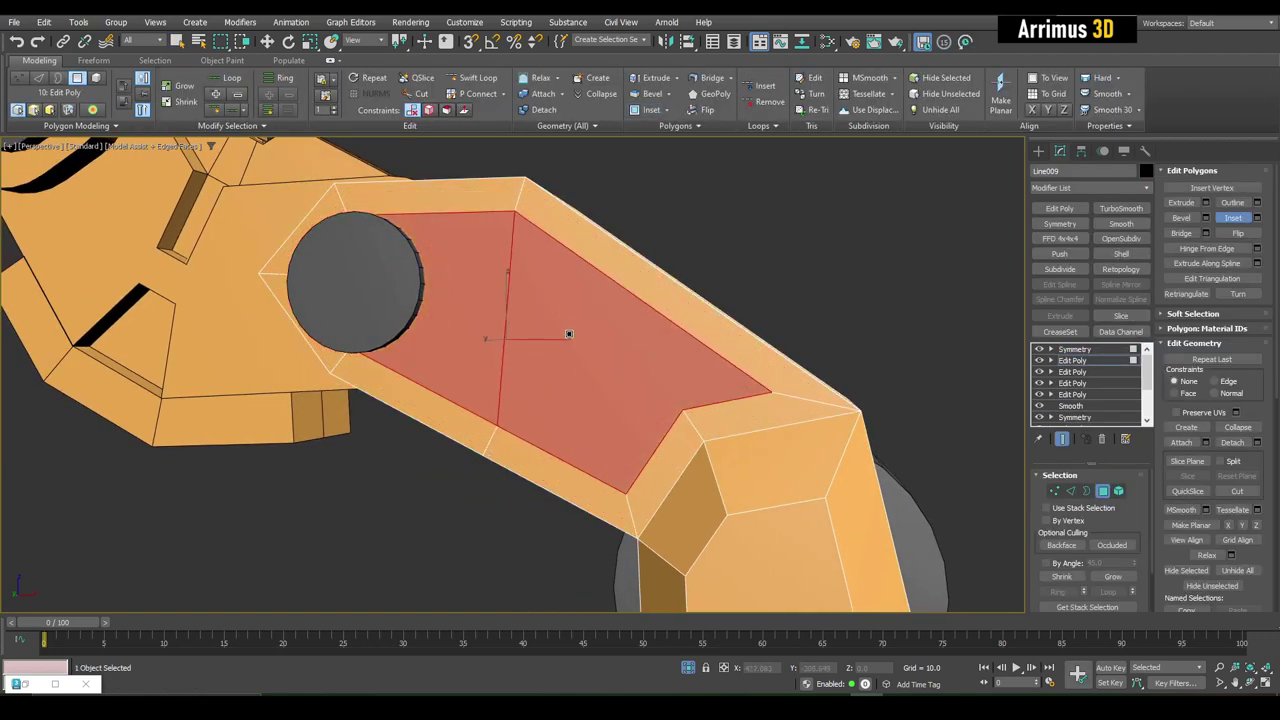
key(1)
key(w)
click(768, 392)
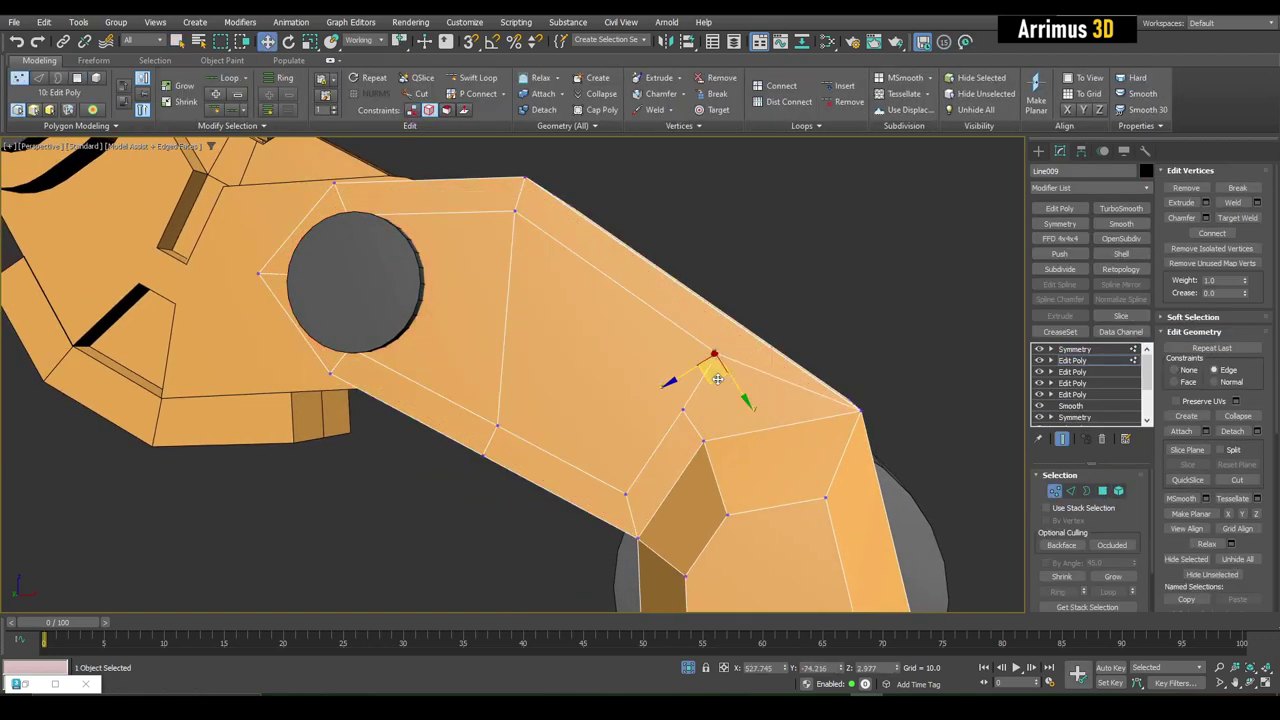
key(4)
key(q)
mouse_move(717, 378)
alt+middle_down()
mouse_move(626, 370)
mouse_move(581, 346)
mouse_move(505, 395)
mouse_move(470, 370)
mouse_move(660, 363)
mouse_move(740, 320)
mouse_move(741, 348)
mouse_move(630, 365)
alt+middle_up()
Move the link's polygon selection, then exit polygon editing.
key(w)
scroll(671, 352, down, 4)
scroll(597, 361, up, 4)
key(4)
key(q)
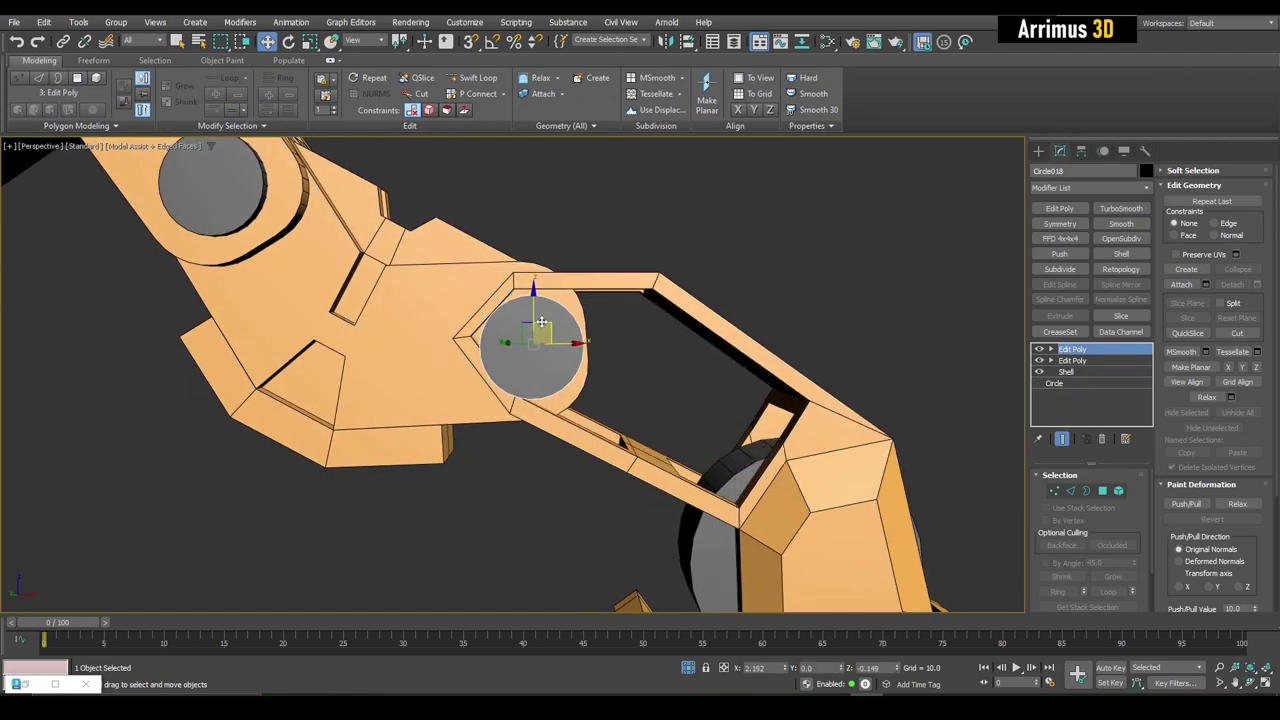
alt+middle_drag(541, 322, 585, 305)
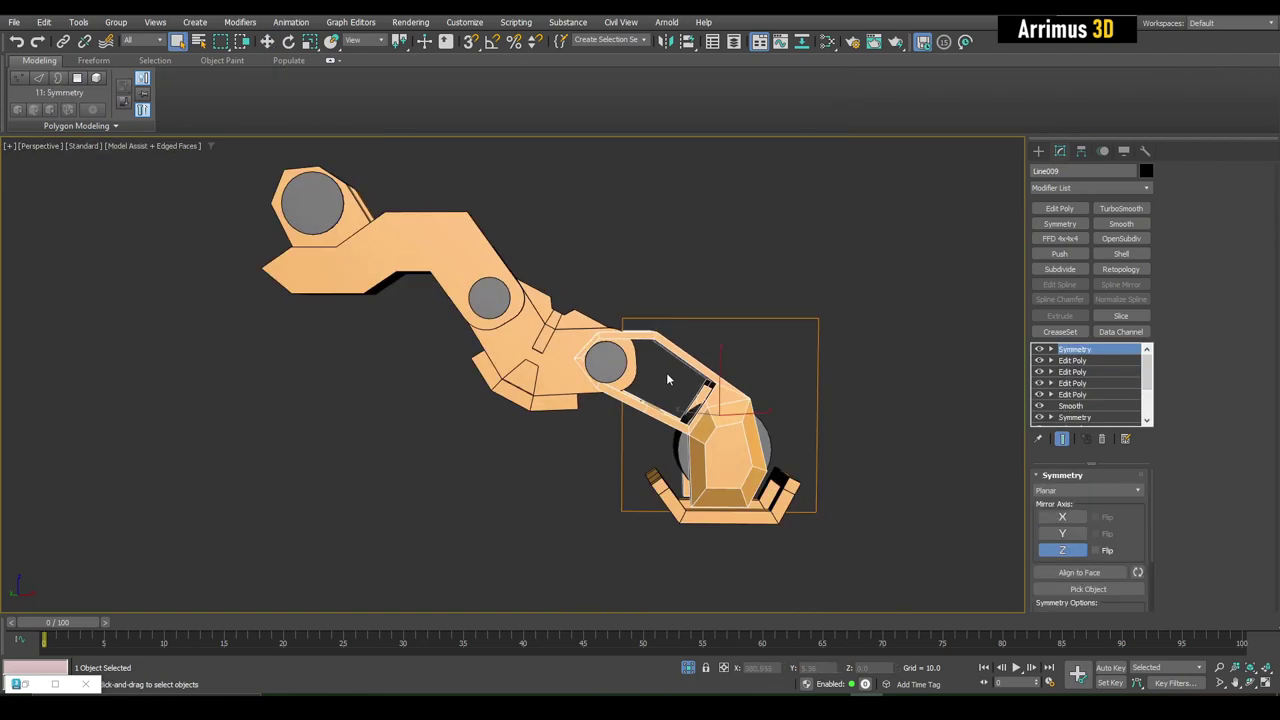
Scale and move the pin ring Circle018 so it fits inside the joint.
drag(654, 352, 848, 548)
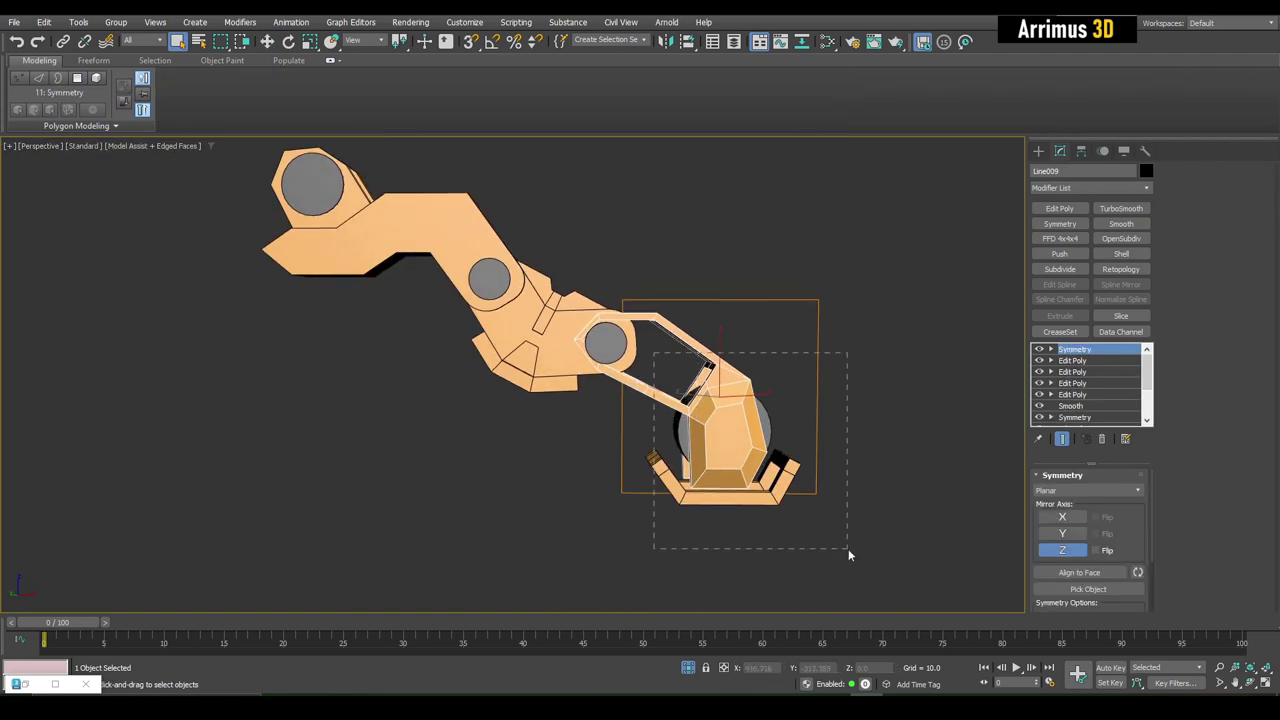
click(648, 320)
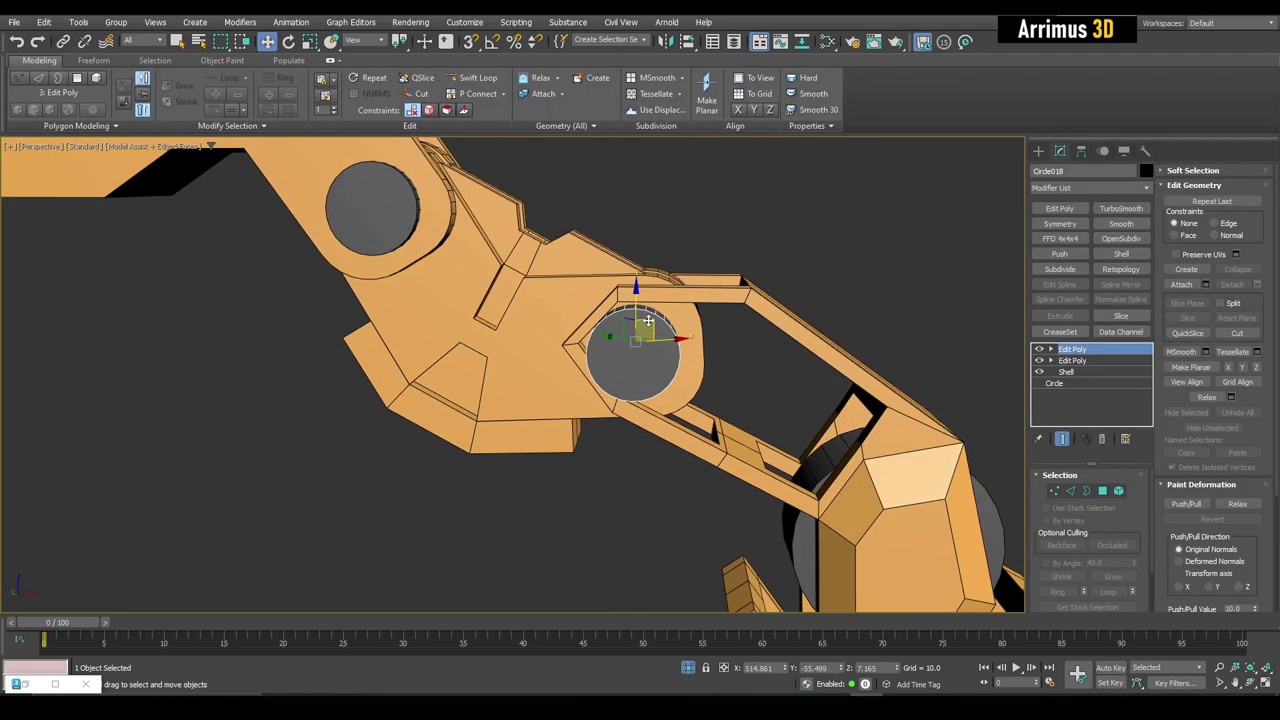
mouse_move(648, 320)
alt+middle_down()
mouse_move(619, 380)
mouse_move(673, 330)
alt+middle_up()
key(r)
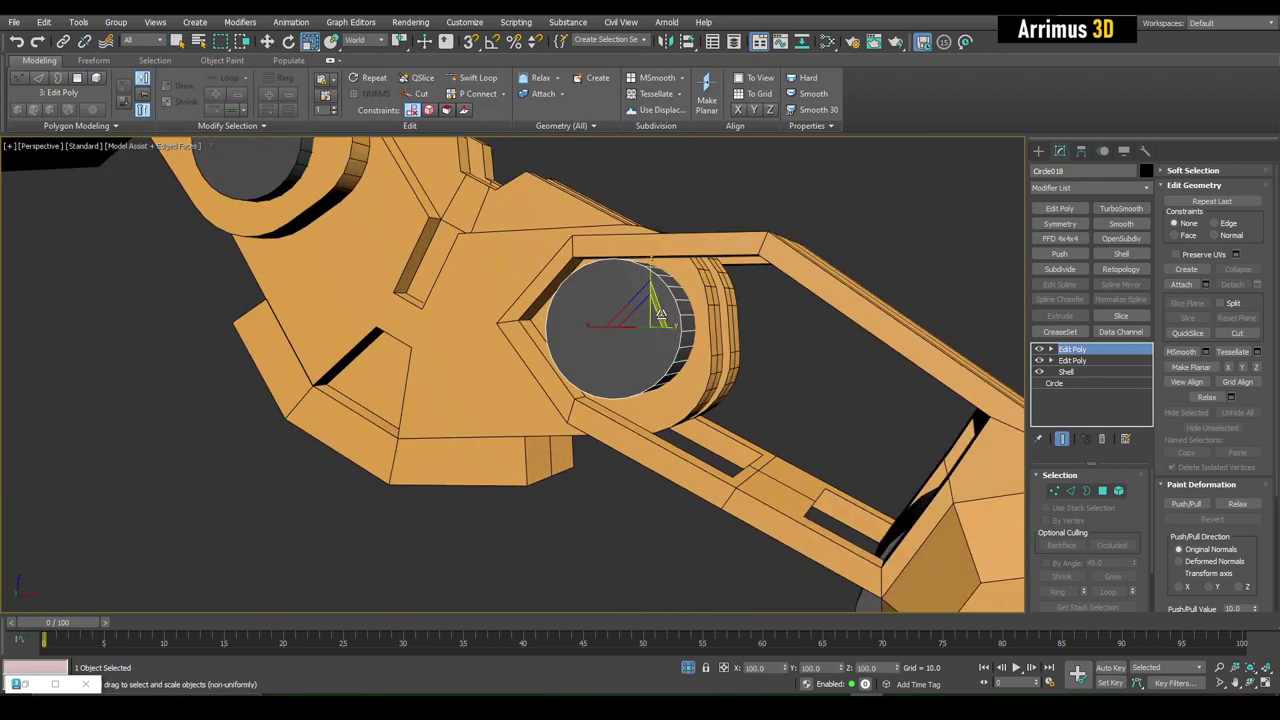
key(w)
mouse_move(663, 308)
alt+middle_down()
mouse_move(634, 337)
mouse_move(789, 423)
mouse_move(617, 403)
mouse_move(764, 457)
mouse_move(852, 352)
alt+middle_up()
Deselect everything and select the side plate frame Line009.
key(q)
key(ctrl+d)
scroll(851, 352, up, 4)
click(751, 332)
Move the vertices where the side plate's bars meet at the top corner.
middle_drag(751, 292, 751, 332)
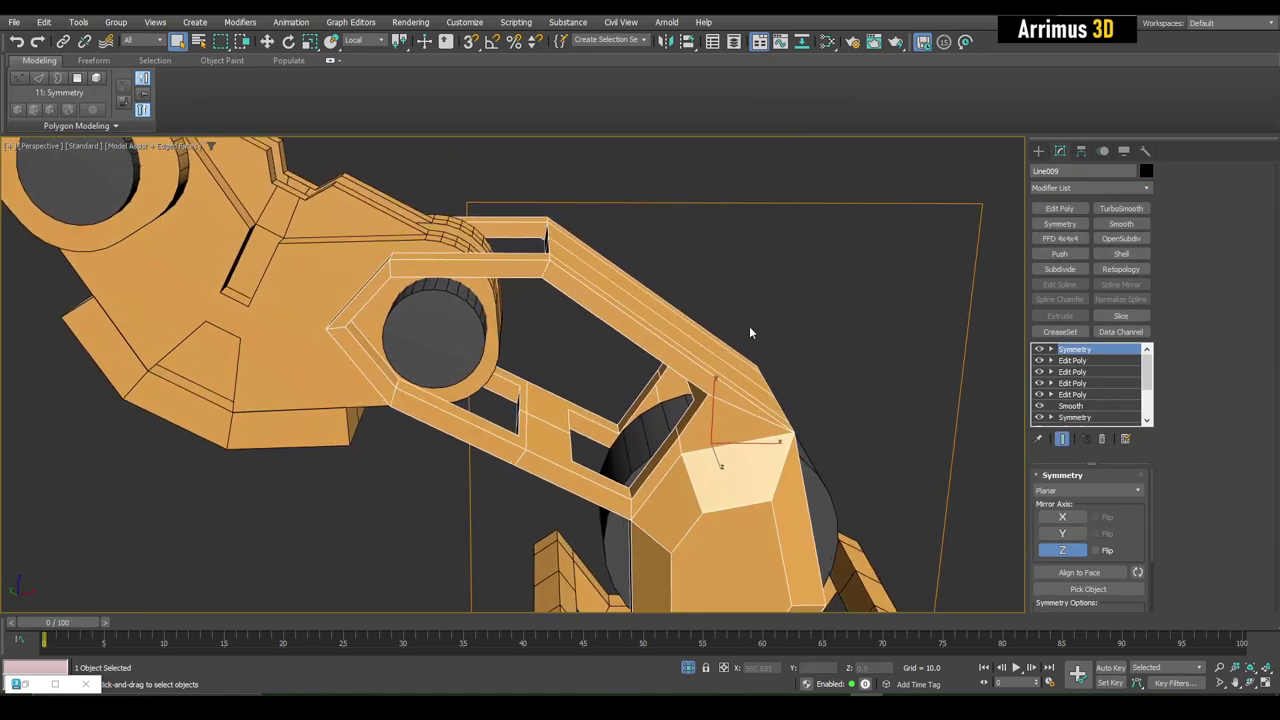
key(2)
scroll(550, 278, up, 4)
scroll(625, 260, down, 3)
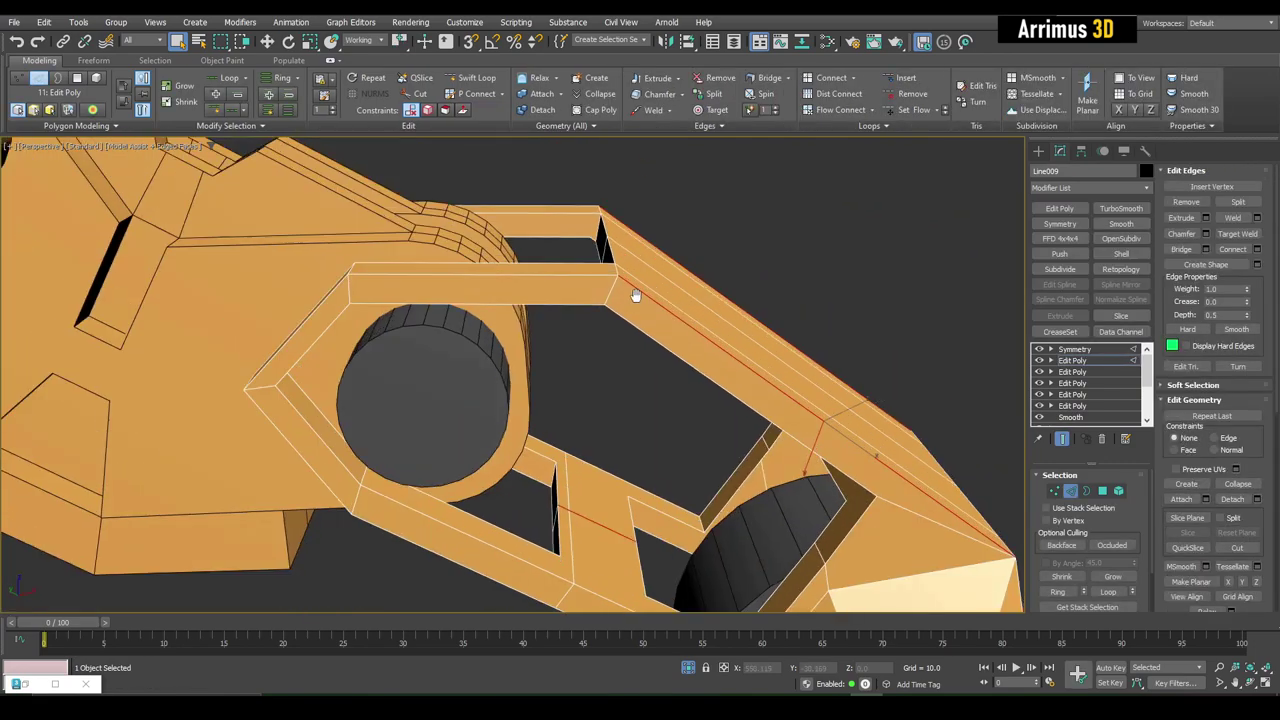
mouse_move(600, 268)
alt+middle_down()
mouse_move(593, 293)
mouse_move(640, 290)
alt+middle_up()
key(1)
key(w)
click(617, 246)
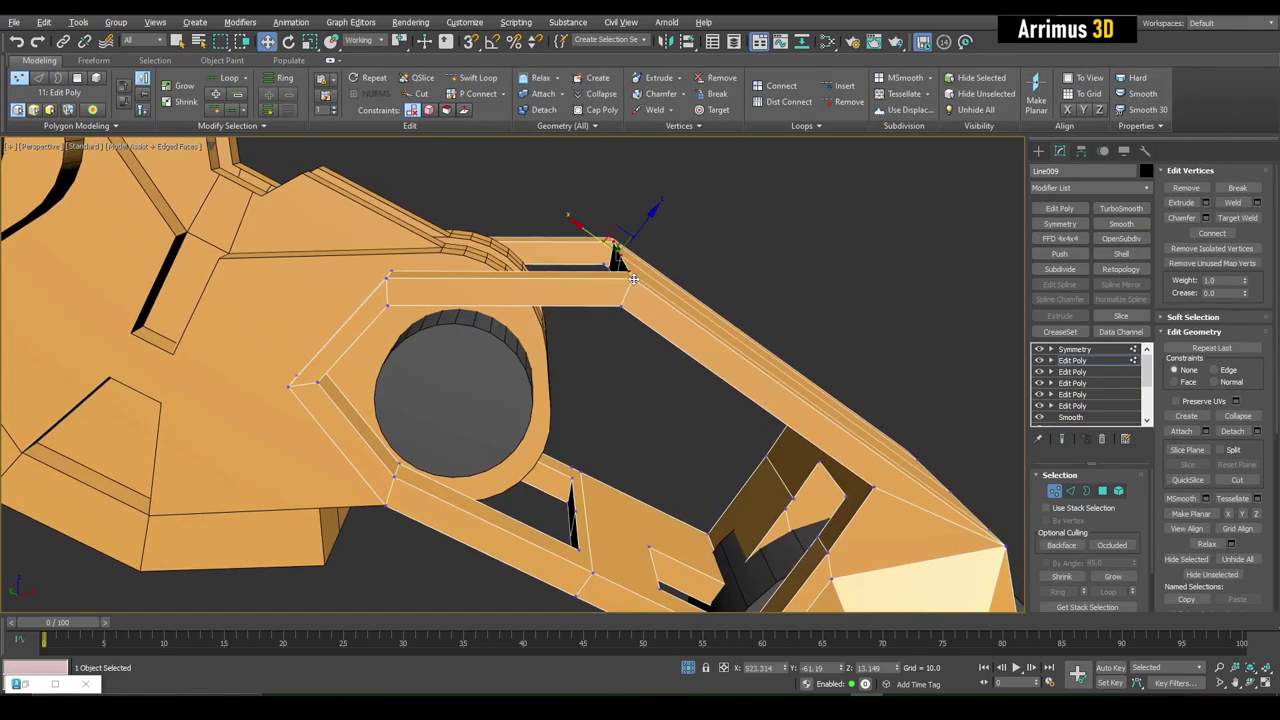
alt+middle_drag(591, 243, 637, 283)
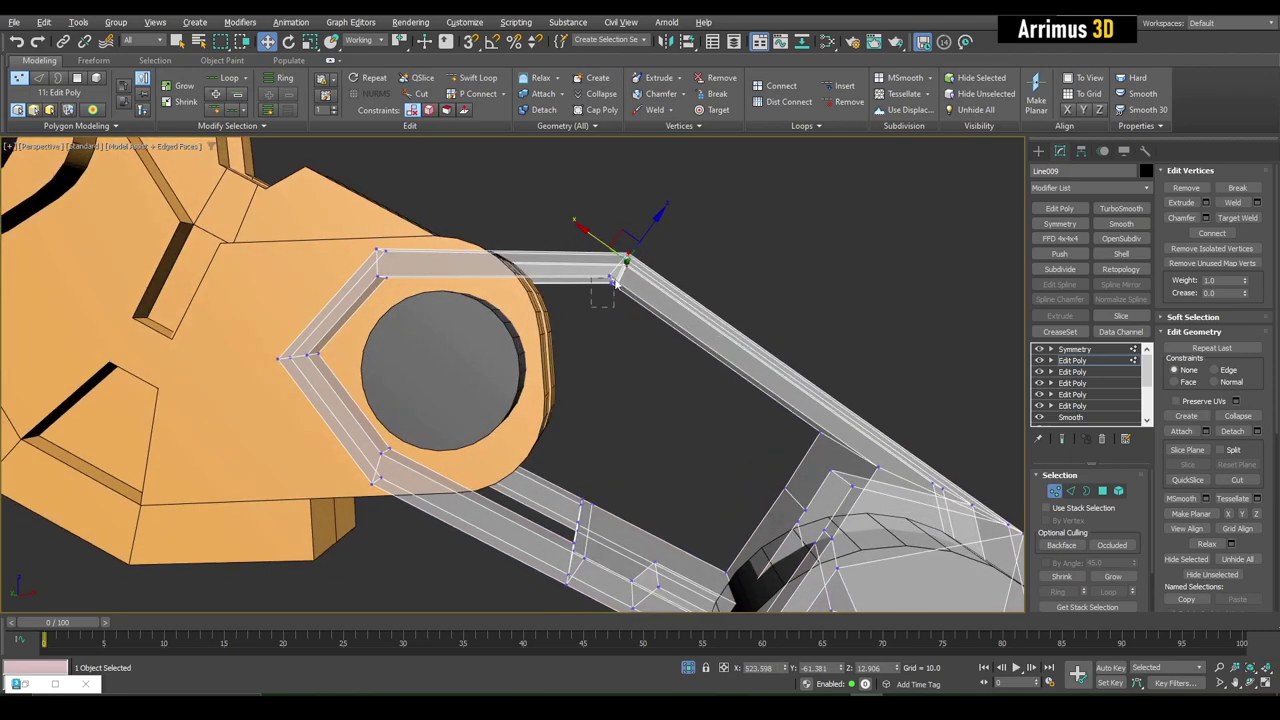
drag(614, 282, 624, 252)
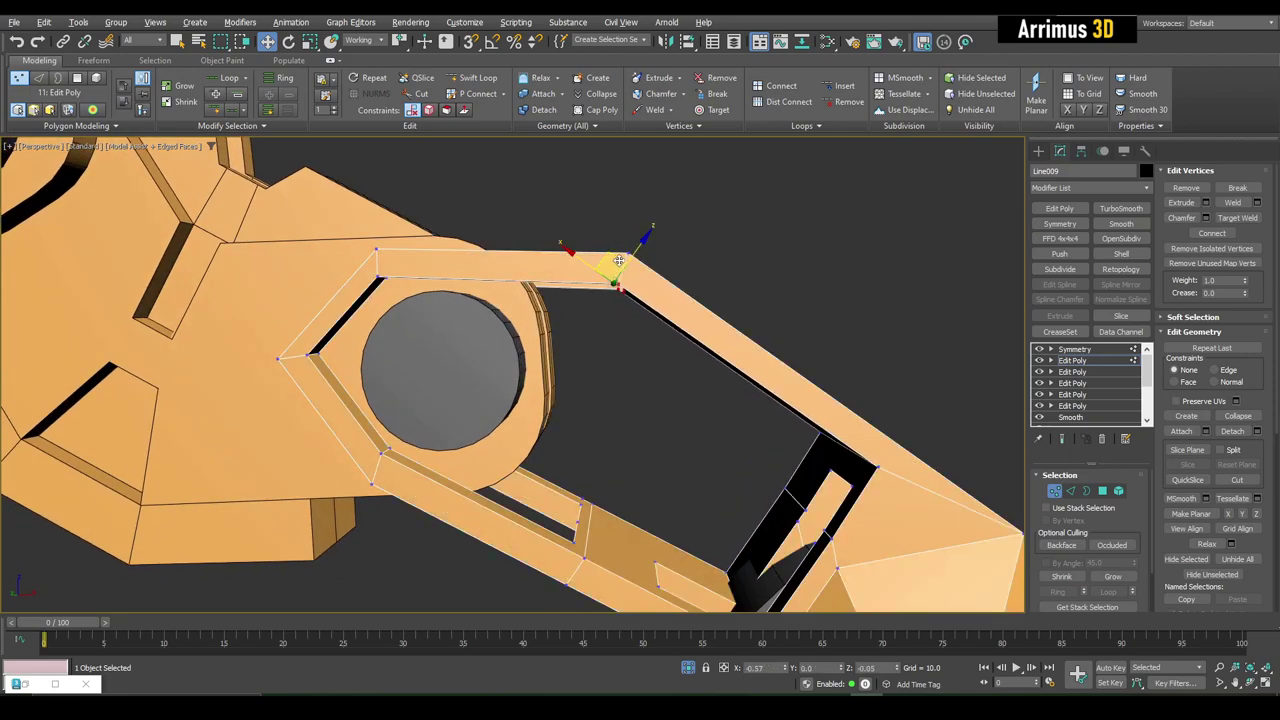
Shift the small corner polygon to shape the top bar's stepped ridge, then deselect.
key(1)
key(q)
mouse_move(619, 261)
alt+middle_down()
mouse_move(689, 368)
mouse_move(596, 443)
mouse_move(457, 391)
mouse_move(480, 300)
mouse_move(455, 300)
alt+middle_up()
key(1)
click(466, 325)
key(w)
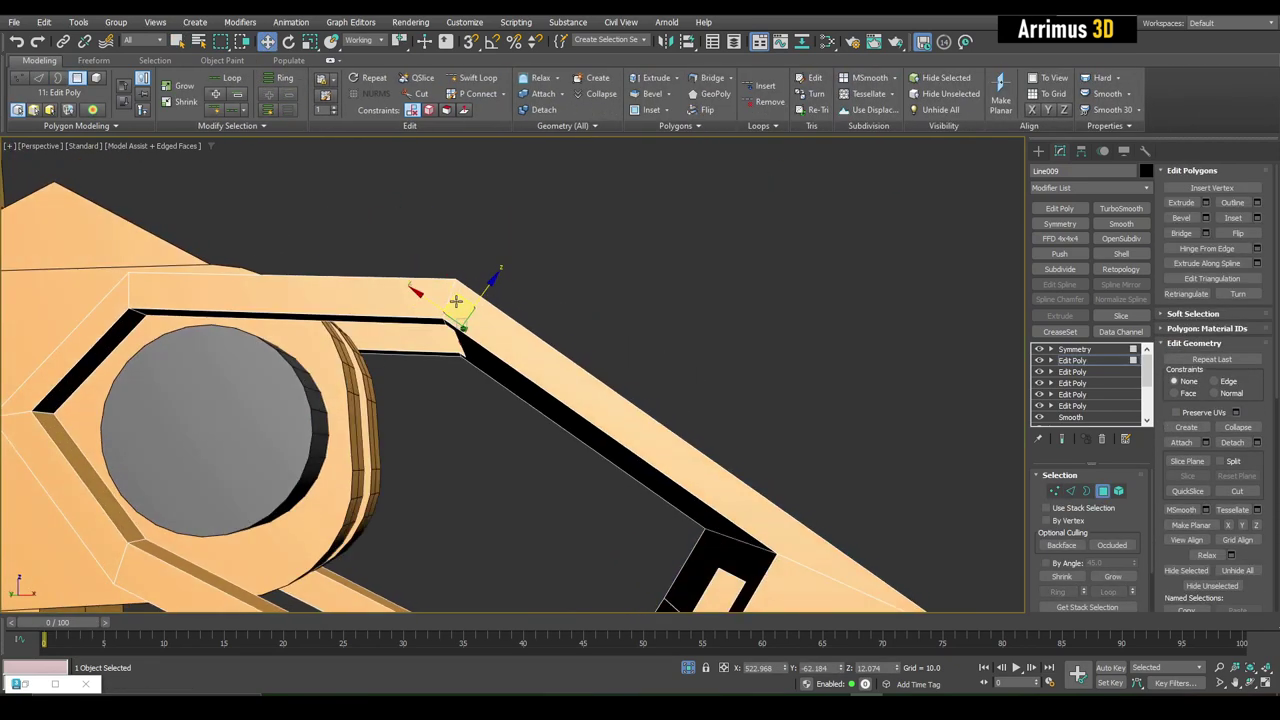
mouse_move(524, 388)
alt+middle_down()
mouse_move(380, 471)
mouse_move(640, 429)
mouse_move(596, 463)
mouse_move(837, 343)
mouse_move(571, 409)
mouse_move(593, 314)
mouse_move(566, 322)
alt+middle_up()
key(q)
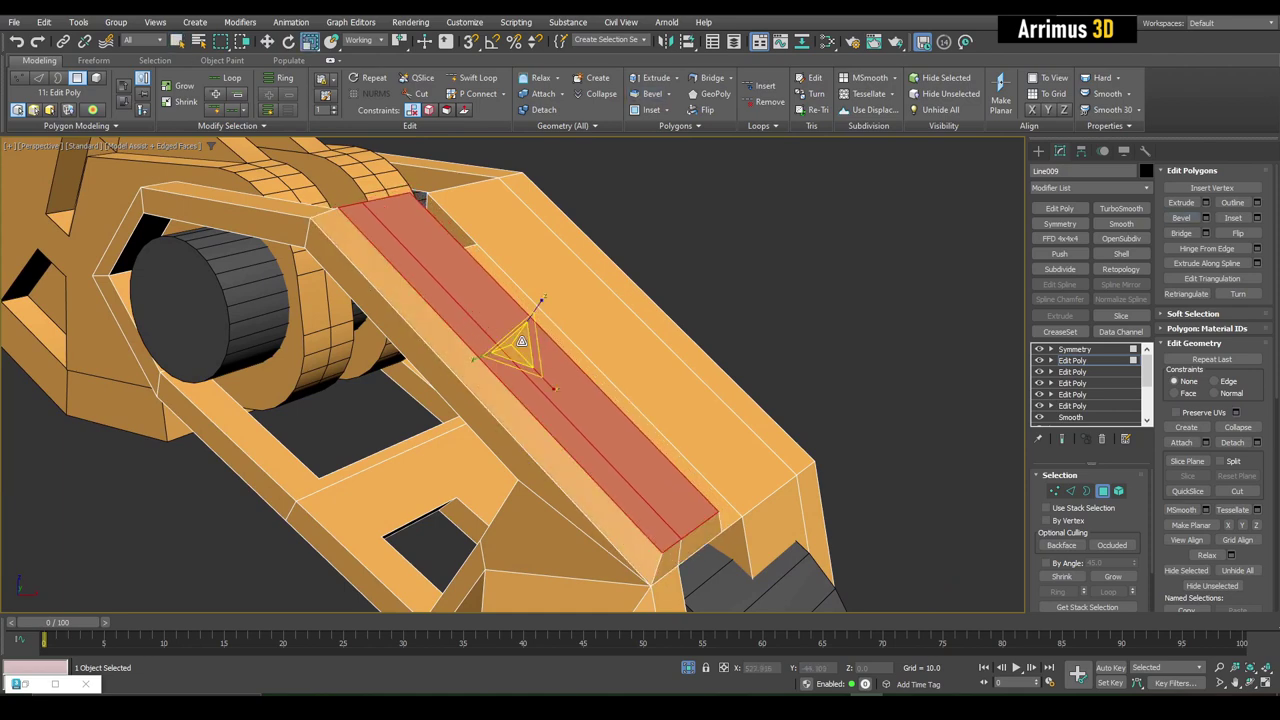
key(ctrl+d)
mouse_move(522, 367)
alt+middle_down()
mouse_move(460, 390)
mouse_move(490, 349)
alt+middle_up()
Select the pentagon opening around the pin and grow it to the surrounding ring faces.
click(577, 438)
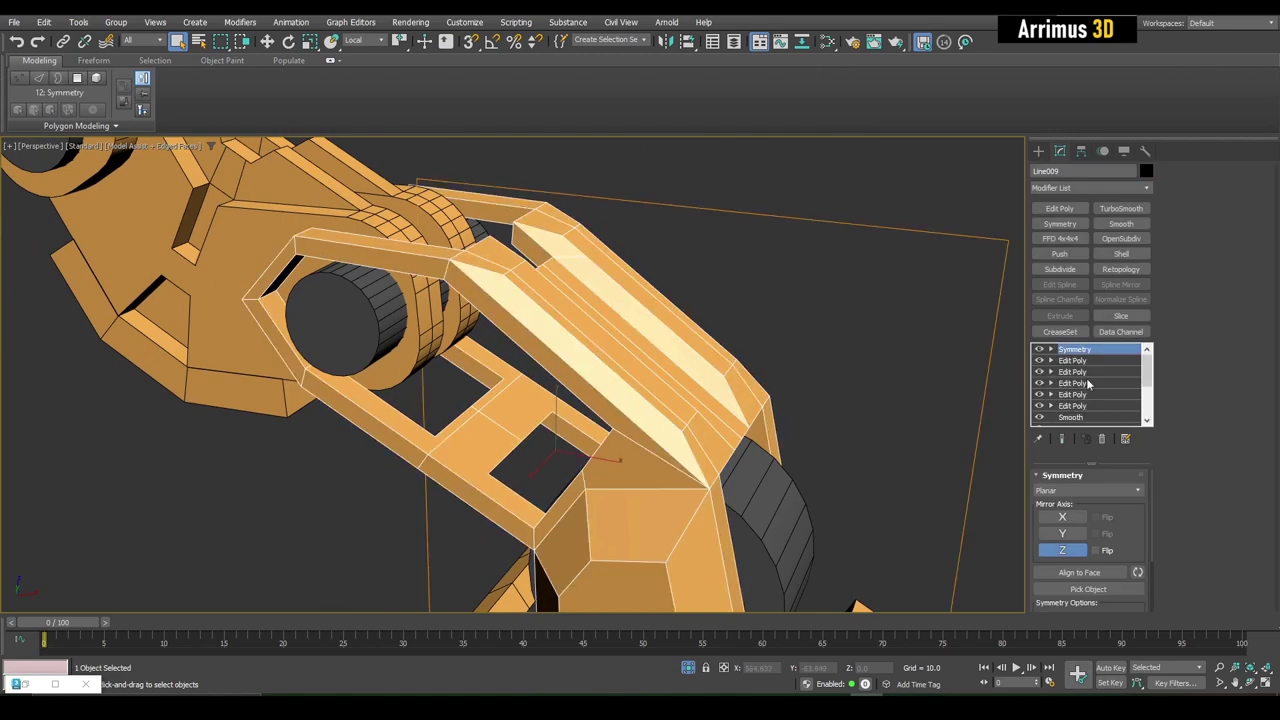
scroll(577, 438, up, 3)
mouse_move(509, 396)
alt+middle_down()
mouse_move(700, 360)
mouse_move(783, 408)
alt+middle_up()
mouse_move(528, 428)
alt+middle_down()
mouse_move(337, 280)
mouse_move(712, 404)
mouse_move(673, 387)
alt+middle_up()
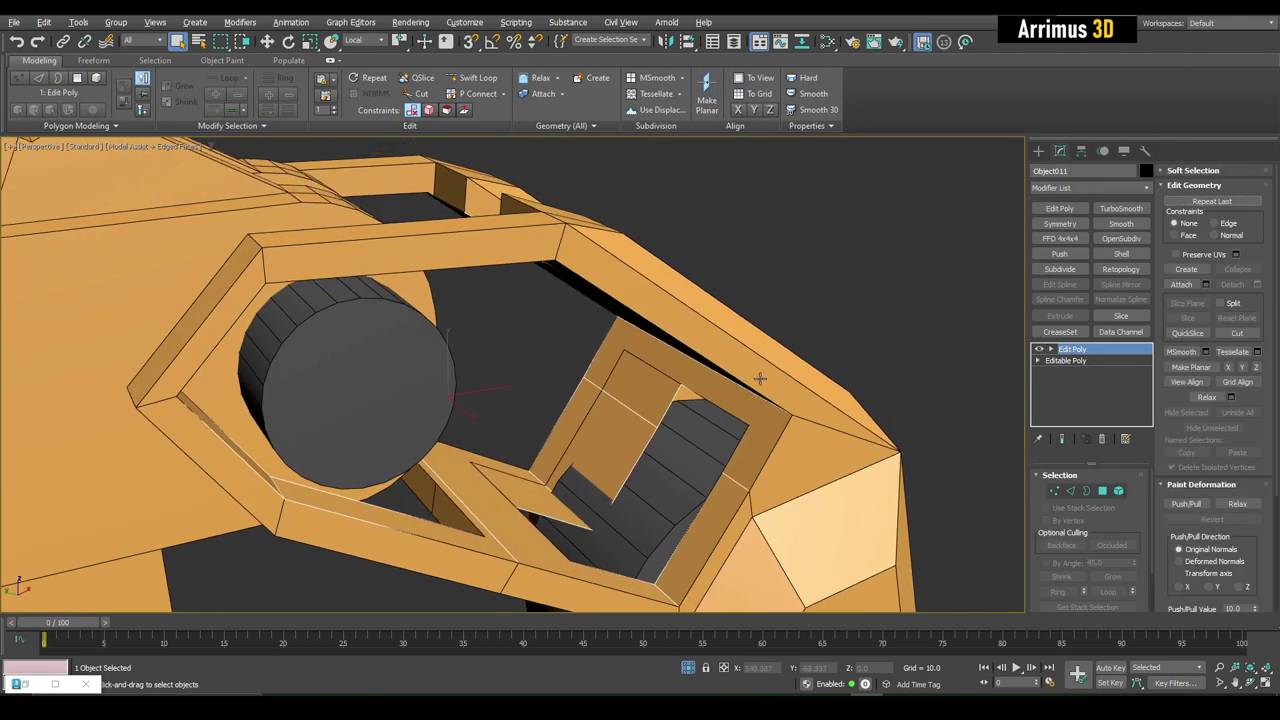
alt+middle_drag(794, 435, 789, 403)
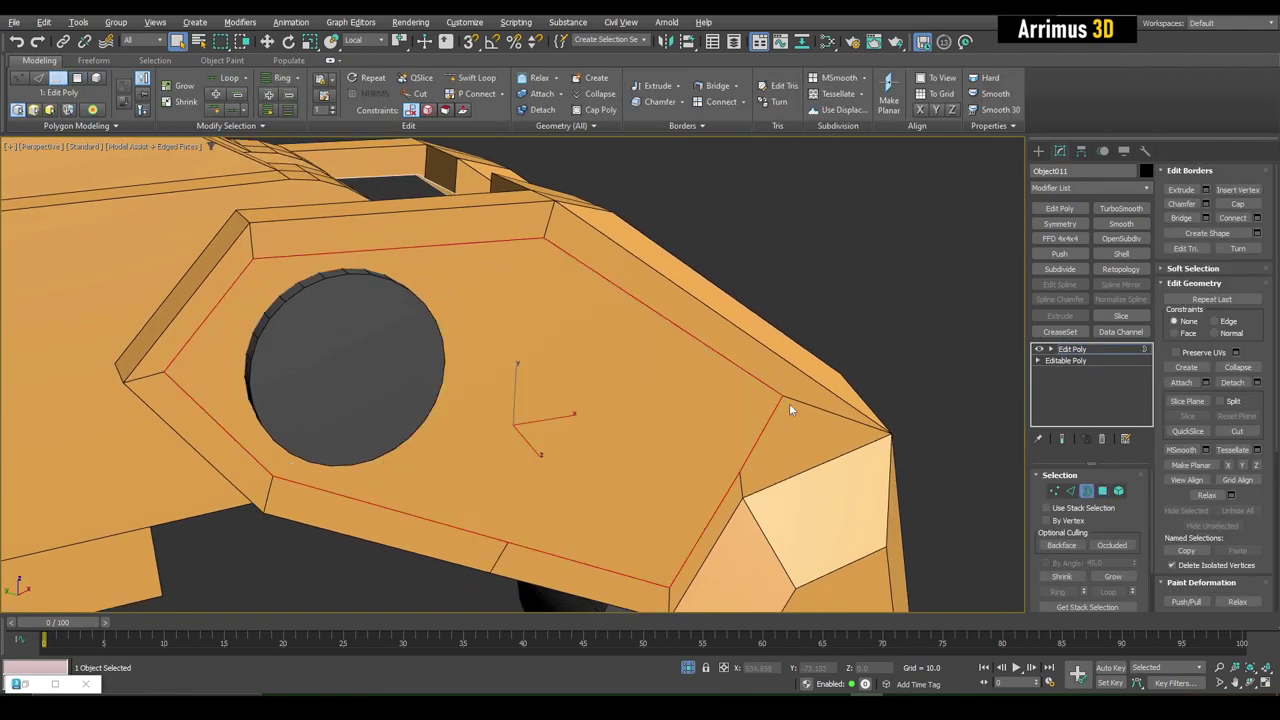
click(660, 394)
alt+middle_drag(660, 394, 536, 370)
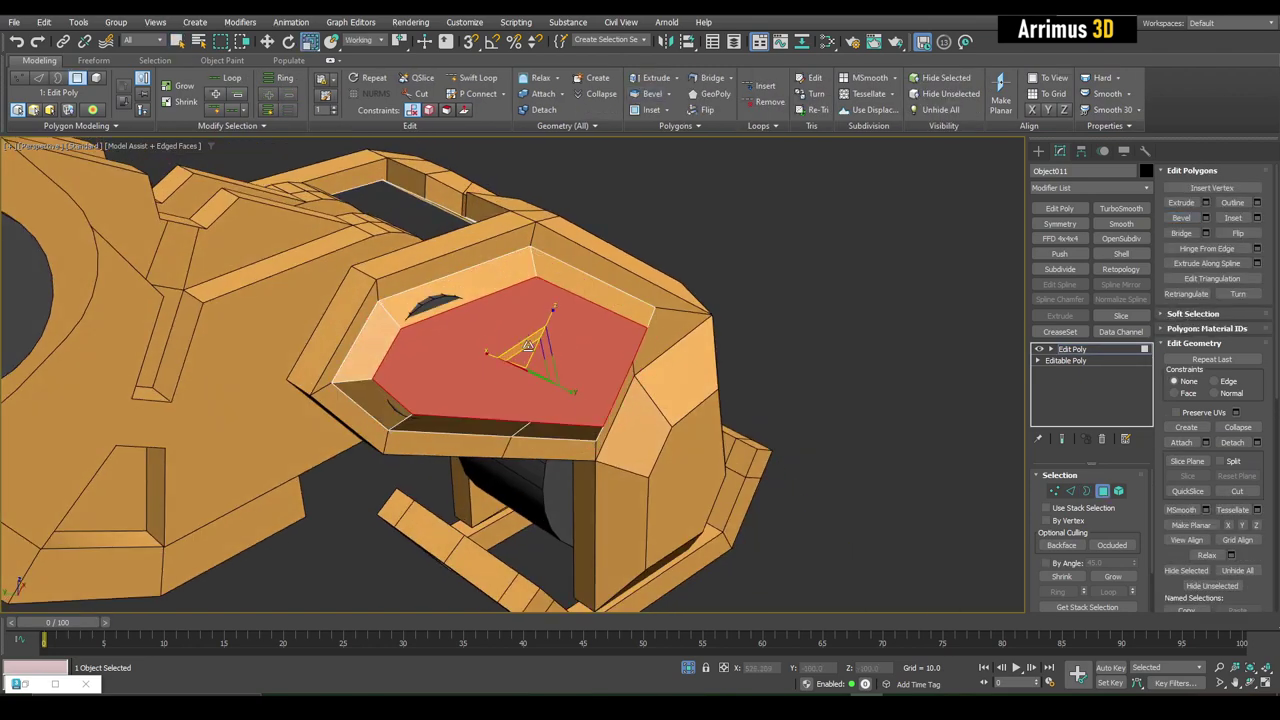
mouse_move(528, 351)
alt+middle_down()
mouse_move(516, 314)
mouse_move(603, 300)
mouse_move(509, 291)
alt+middle_up()
key(ctrl+Page_Up)
Exit polygon editing and select the C-shaped pin ring Circle018.
key(ctrl+d)
key(q)
click(405, 283)
alt+middle_drag(405, 283, 405, 283)
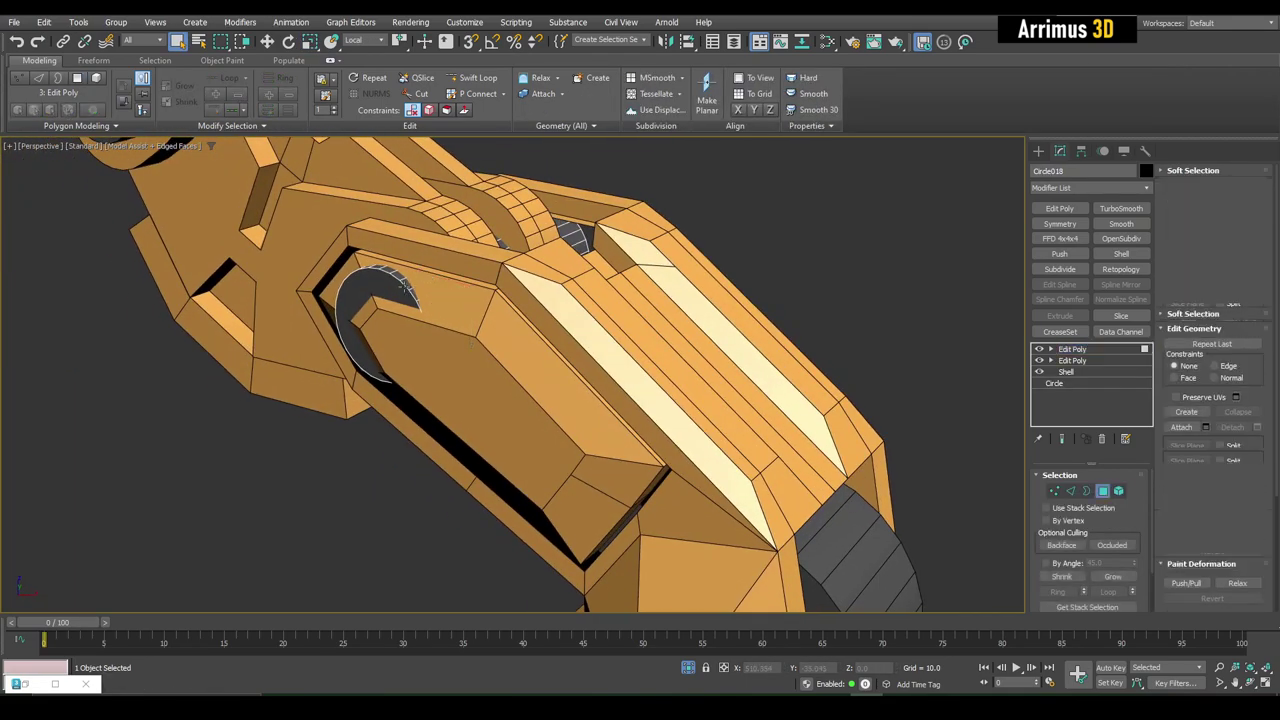
key(4)
key(4)
key(q)
Show the pentagonal plate's Symmetry result, then pick the plate around the second pin.
mouse_move(332, 343)
alt+middle_down()
mouse_move(832, 318)
mouse_move(683, 351)
mouse_move(600, 320)
mouse_move(770, 386)
mouse_move(730, 318)
mouse_move(750, 326)
mouse_move(663, 371)
mouse_move(632, 355)
mouse_move(599, 386)
mouse_move(620, 360)
mouse_move(640, 380)
alt+middle_up()
click(683, 351)
click(1060, 223)
click(770, 386)
scroll(750, 326, down, 5)
scroll(663, 371, down, 3)
scroll(610, 372, up, 2)
scroll(640, 380, up, 3)
click(700, 300)
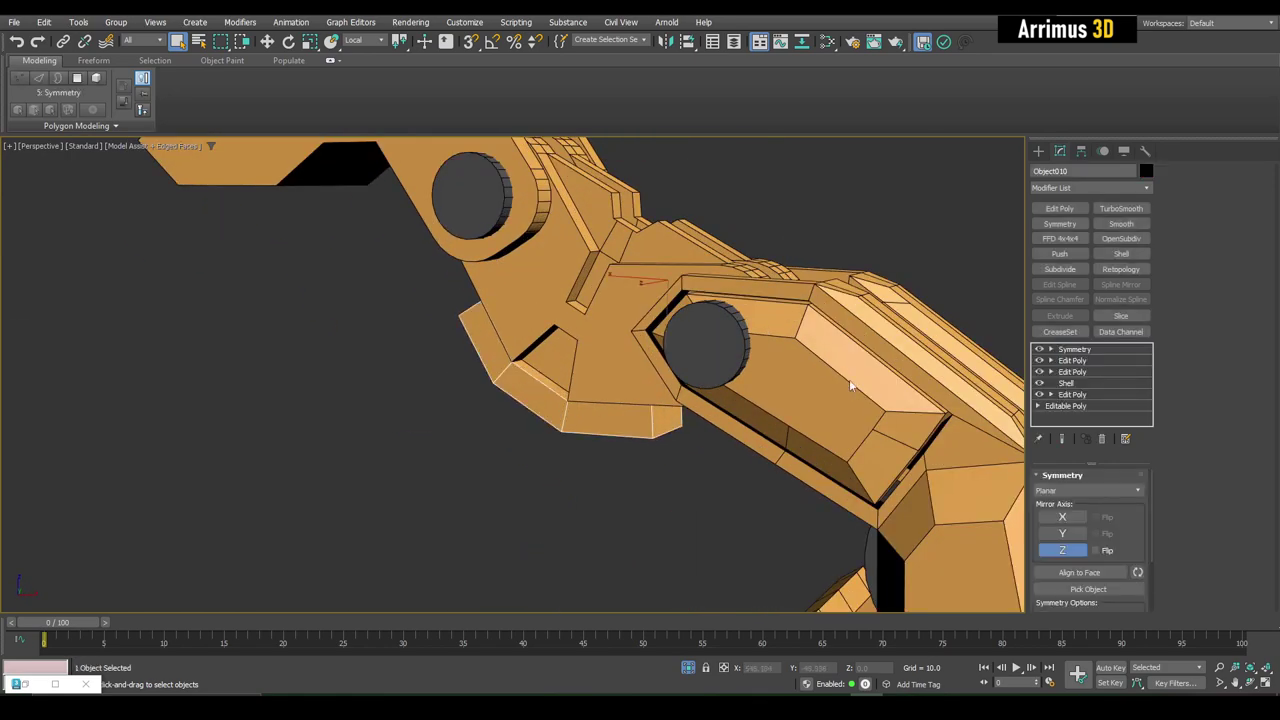
Chamfer the corner edges at Object010's end face.
key(4)
click(548, 400)
key(w)
alt+middle_drag(493, 357, 561, 372)
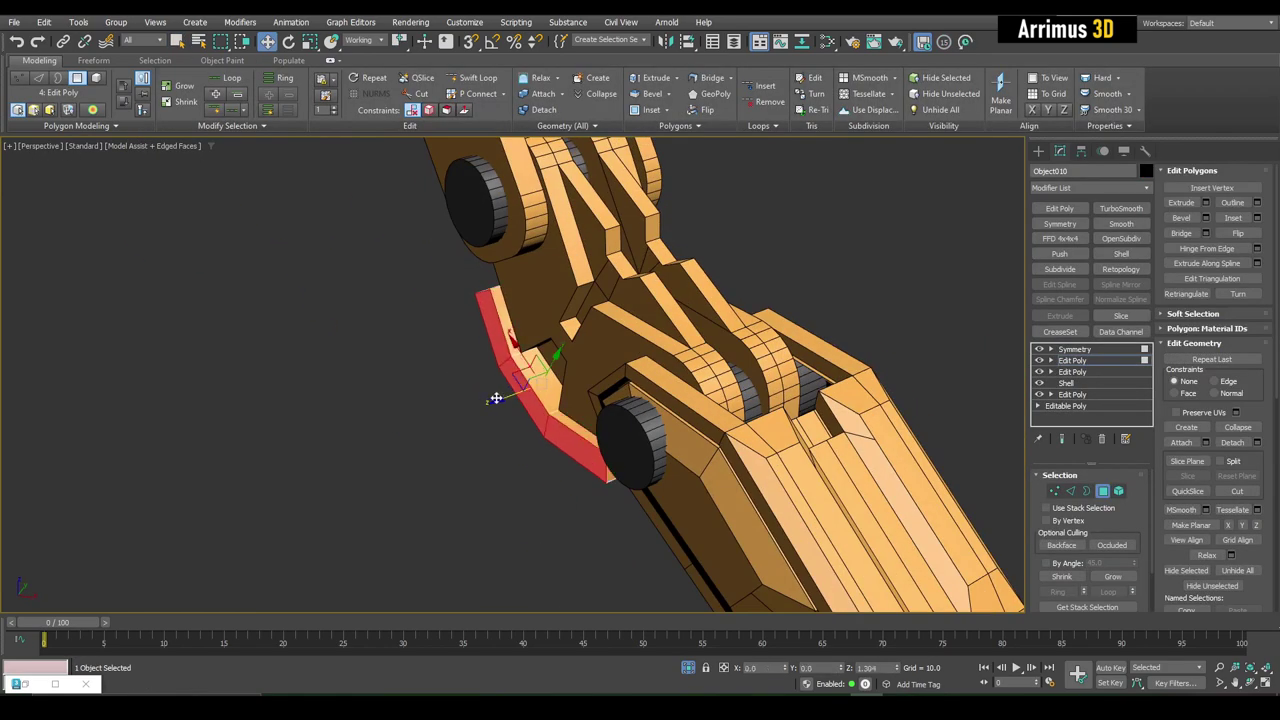
mouse_move(495, 398)
alt+middle_down()
mouse_move(674, 372)
mouse_move(550, 330)
mouse_move(443, 266)
alt+middle_up()
key(2)
key(q)
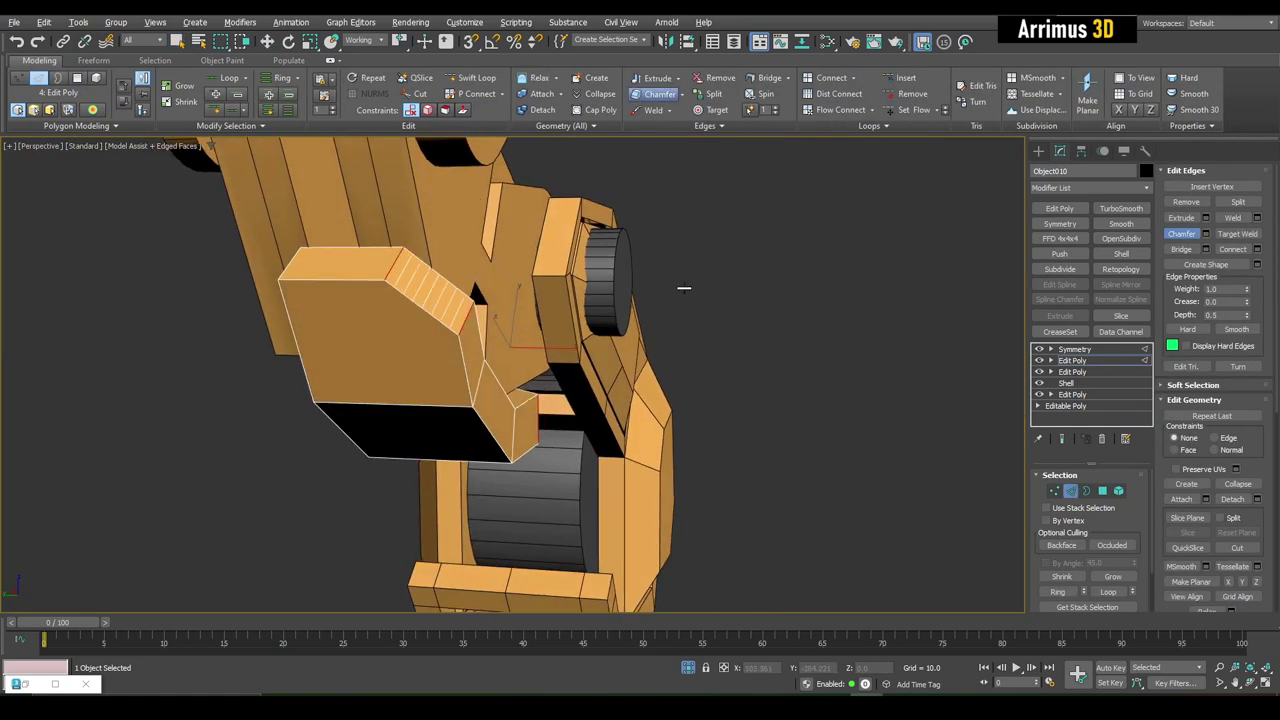
Bevel Object010's two lower faces outward with Height 0.86.
scroll(645, 295, down, 3)
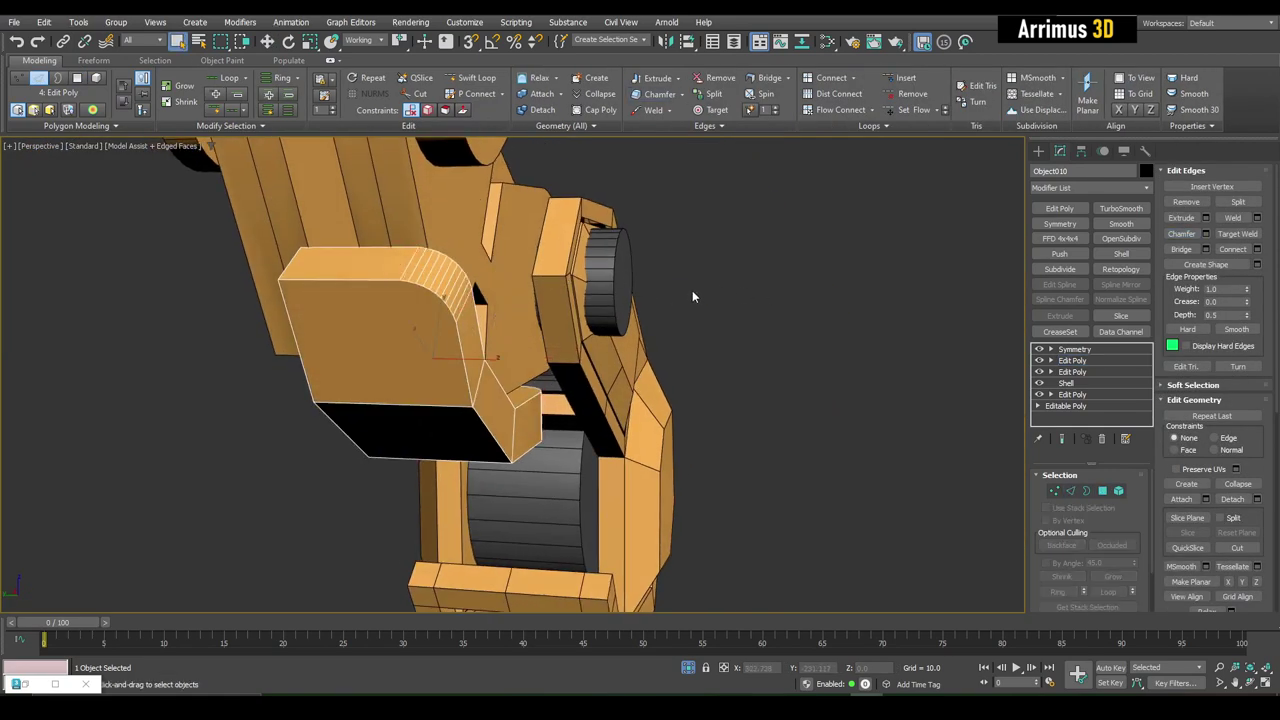
mouse_move(691, 291)
alt+middle_down()
mouse_move(686, 506)
mouse_move(626, 388)
alt+middle_up()
click(686, 506)
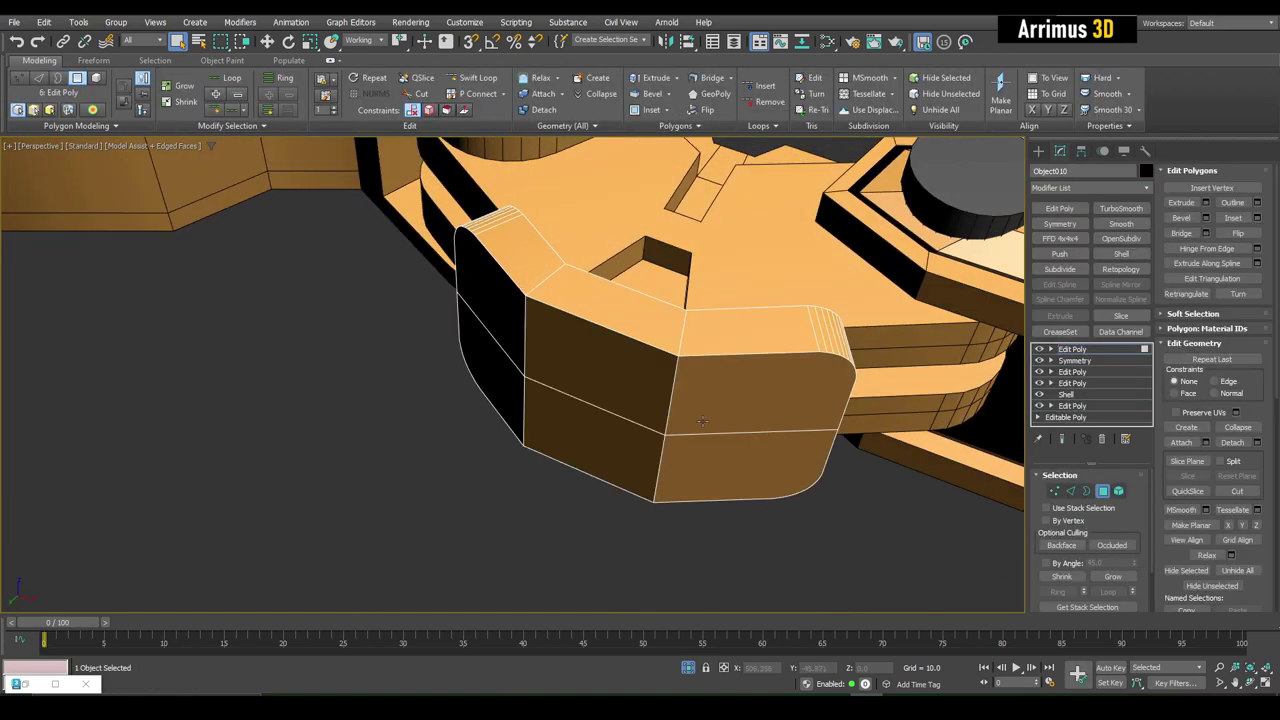
ctrl+click(745, 462)
ctrl+click(595, 440)
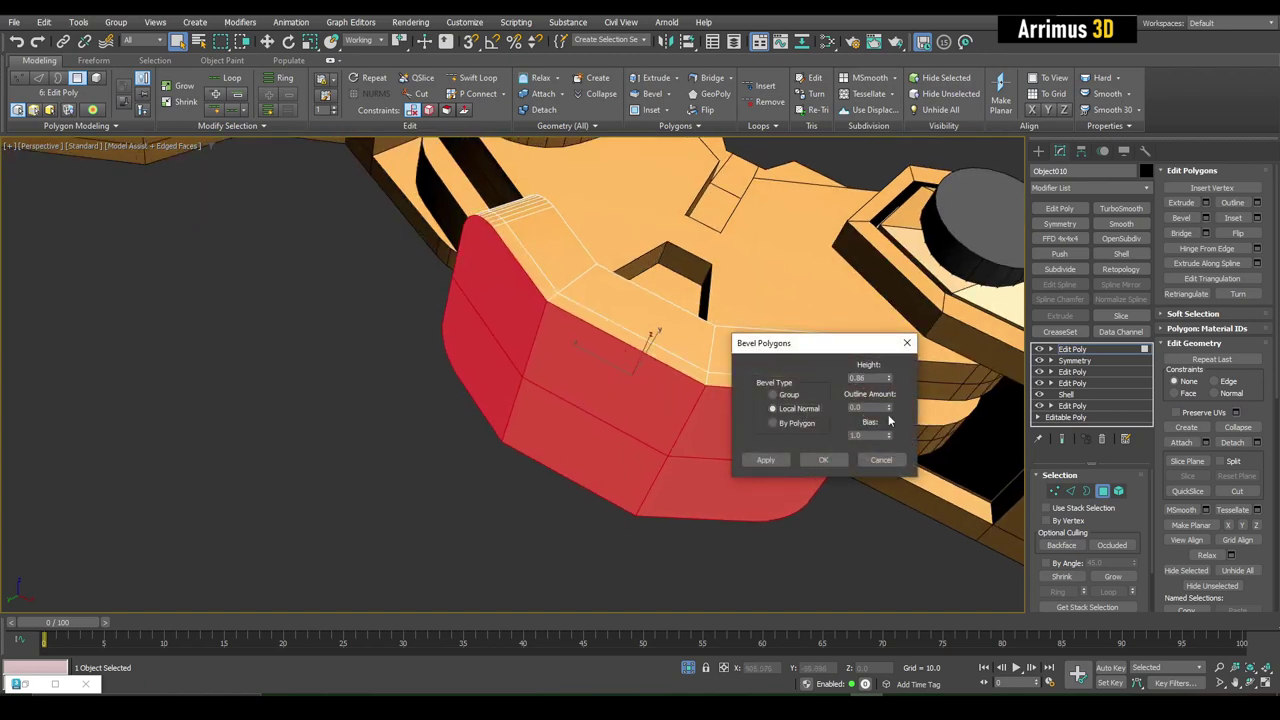
click(824, 463)
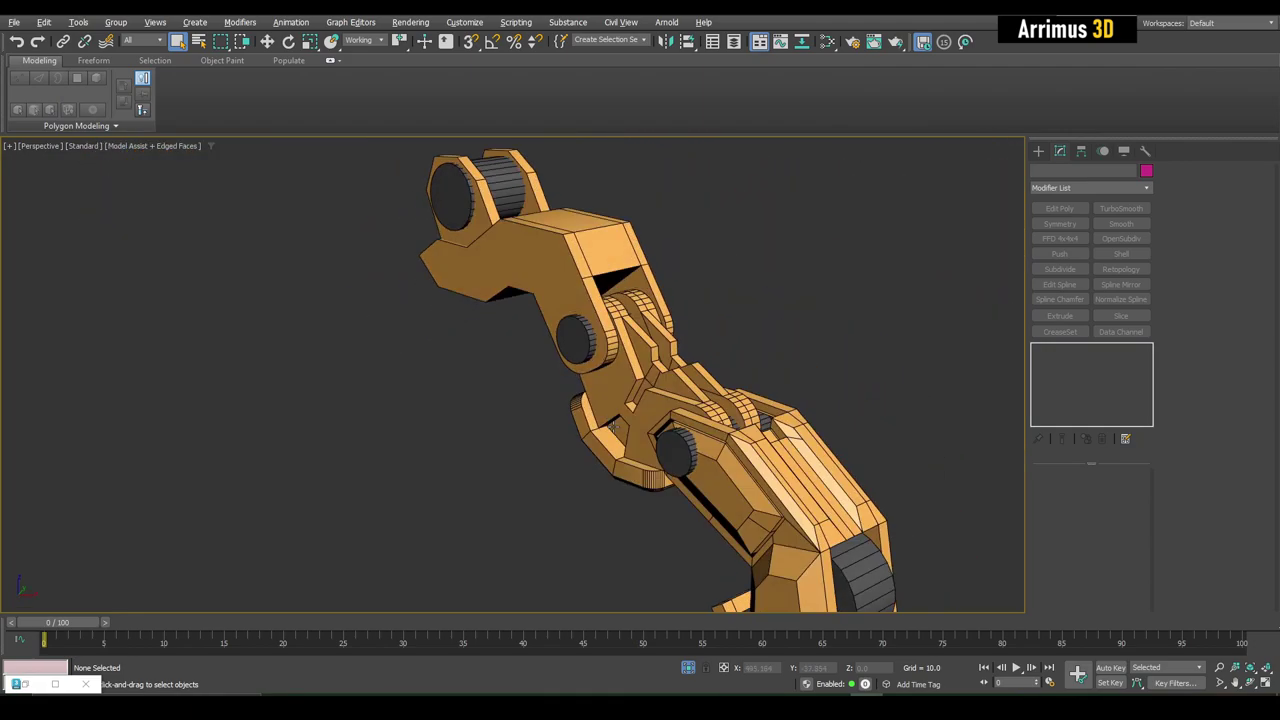
Detach Line008's notch polygon as Object012 and give it a Shell modifier.
mouse_move(628, 400)
alt+middle_down()
mouse_move(600, 391)
mouse_move(614, 437)
mouse_move(600, 443)
mouse_move(558, 386)
mouse_move(531, 403)
alt+middle_up()
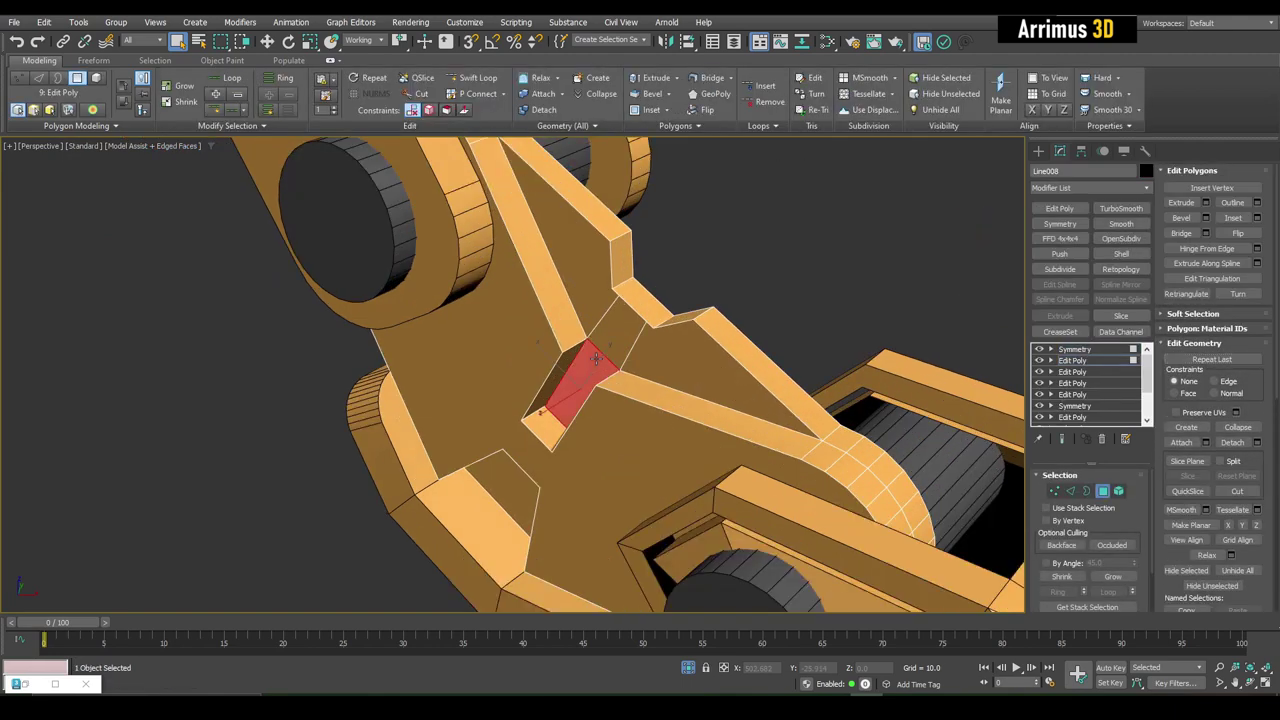
alt+middle_drag(669, 384, 575, 360)
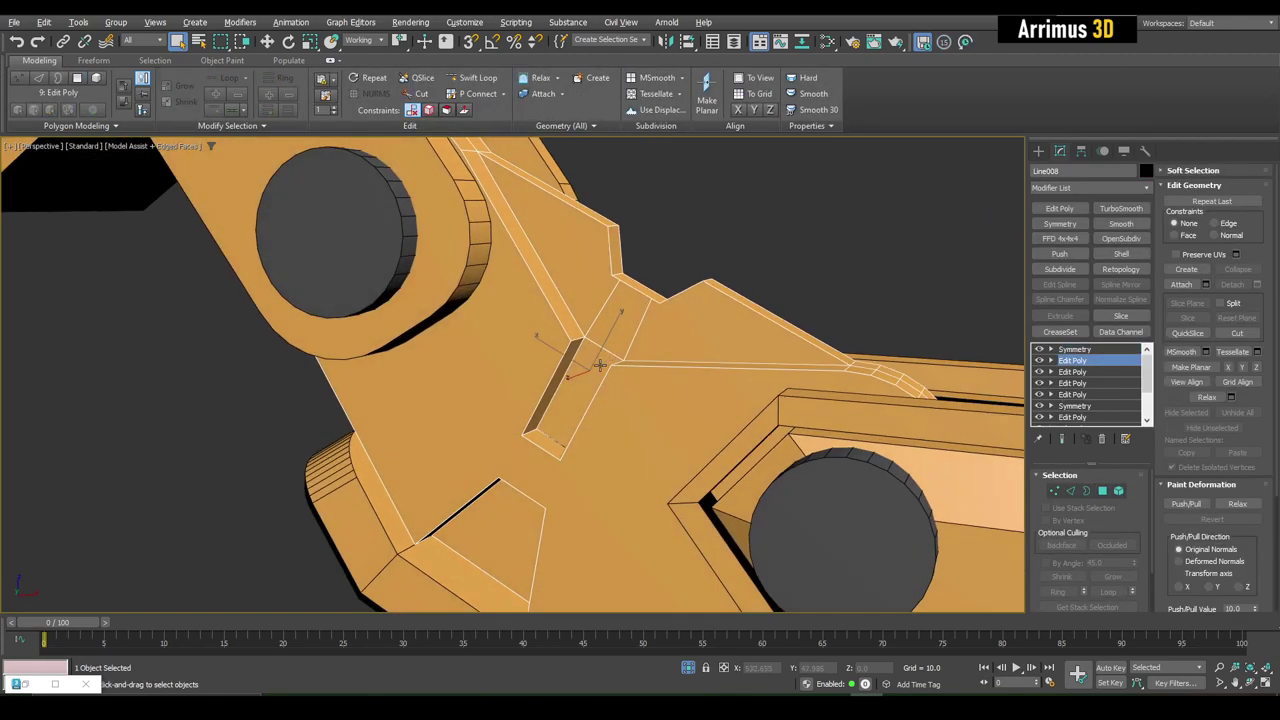
click(573, 413)
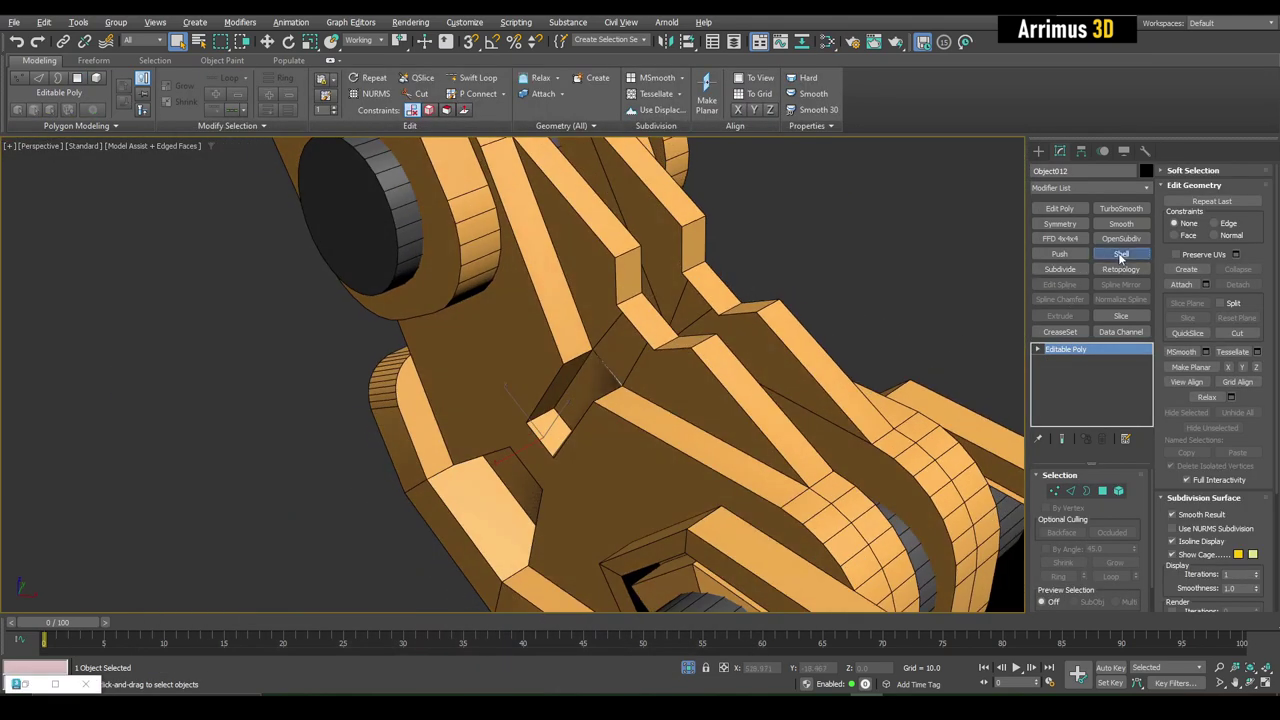
click(1120, 254)
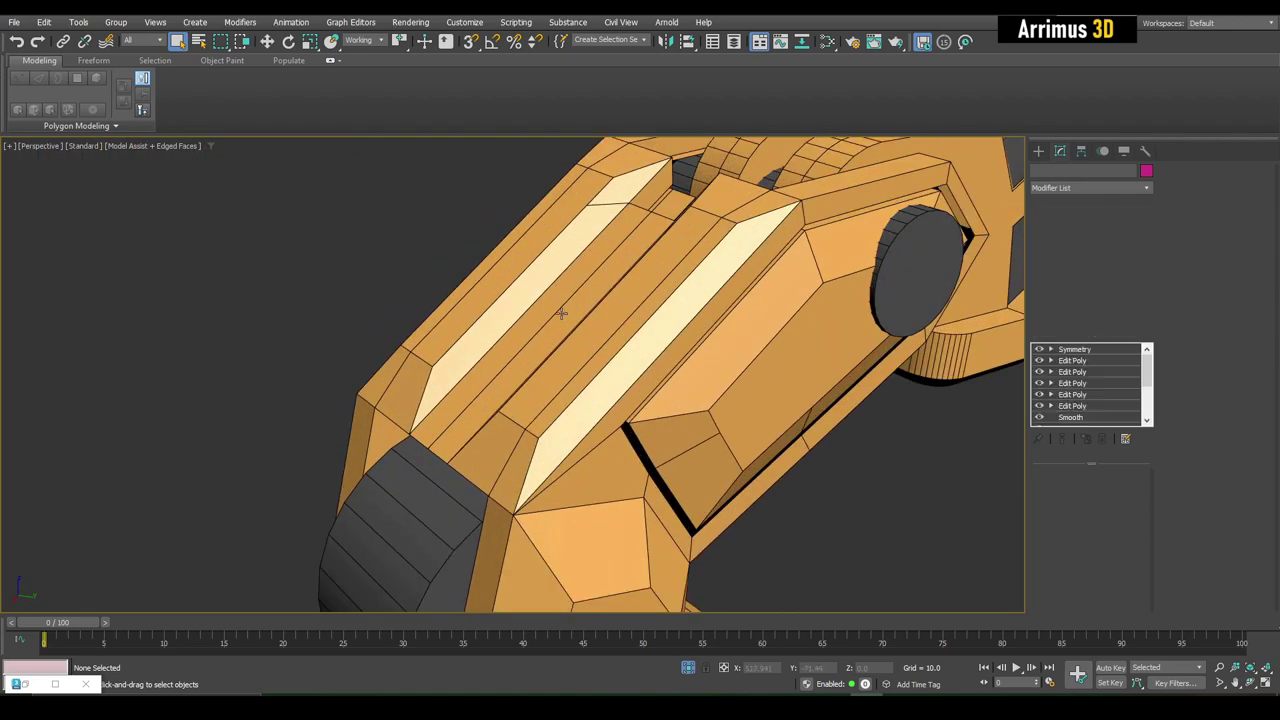
Add a Swift Loop along Line009's raised ridge and select the new thin strip.
key(1)
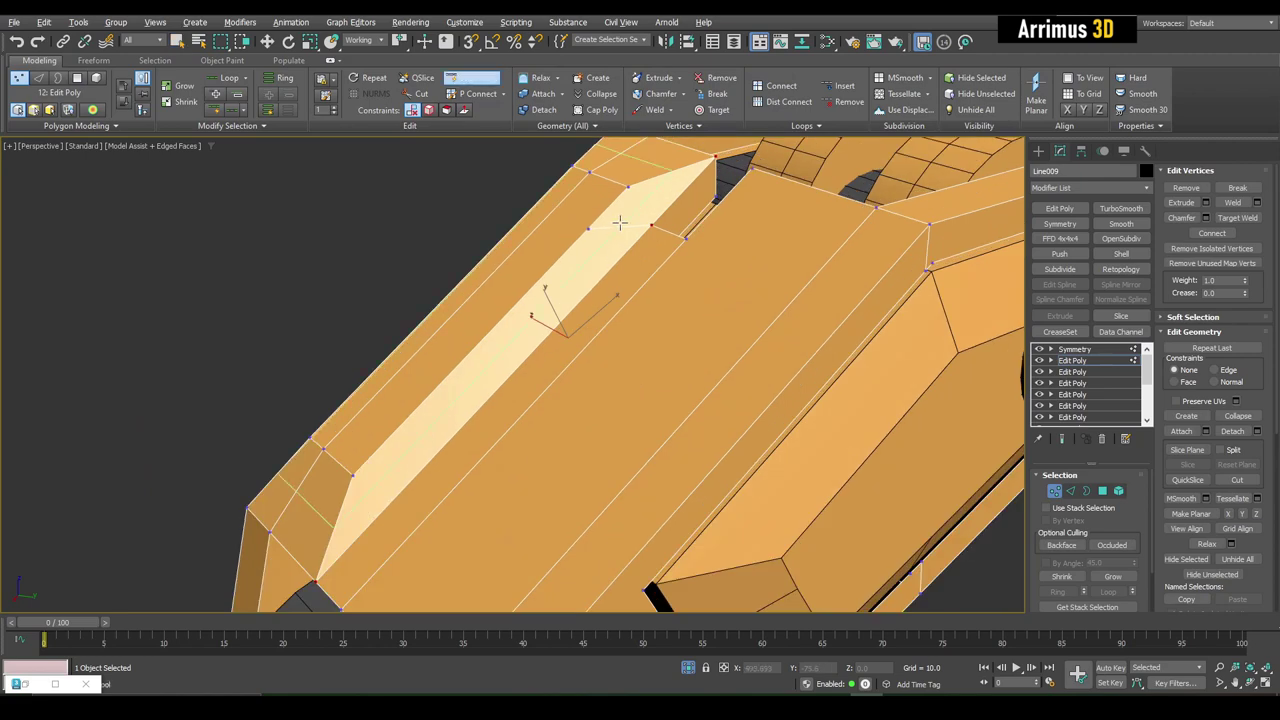
click(620, 222)
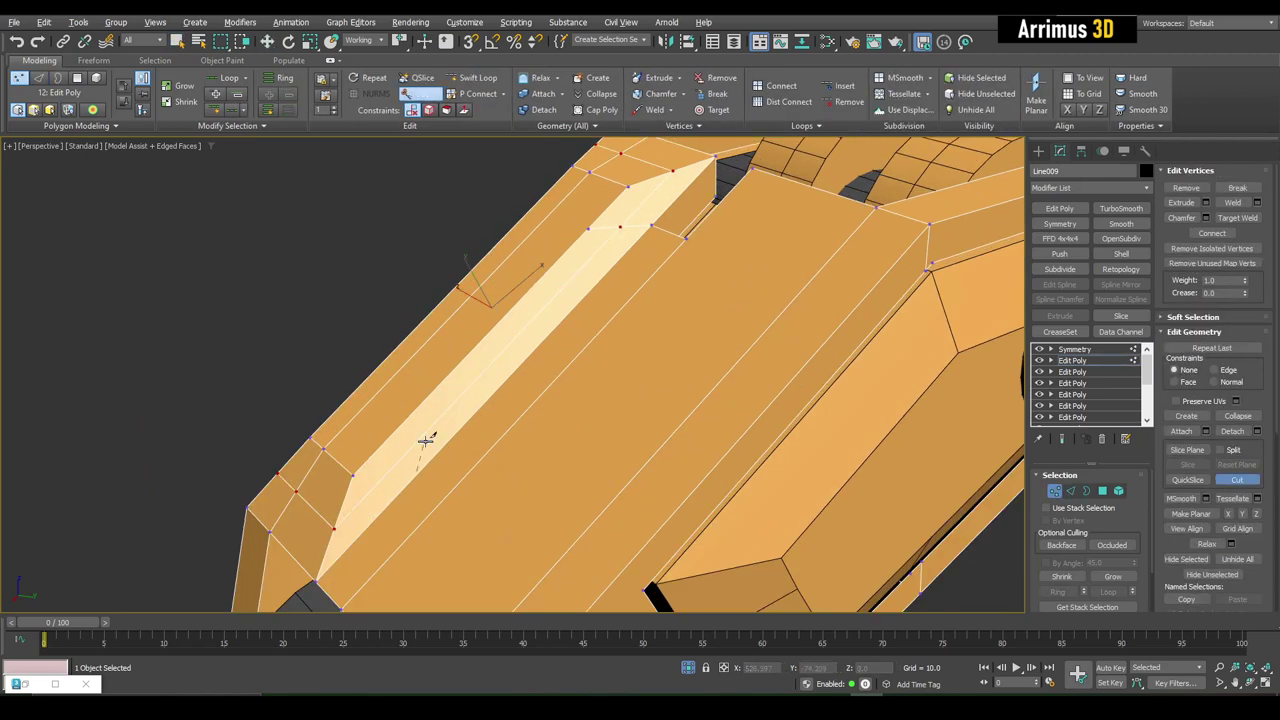
key(2)
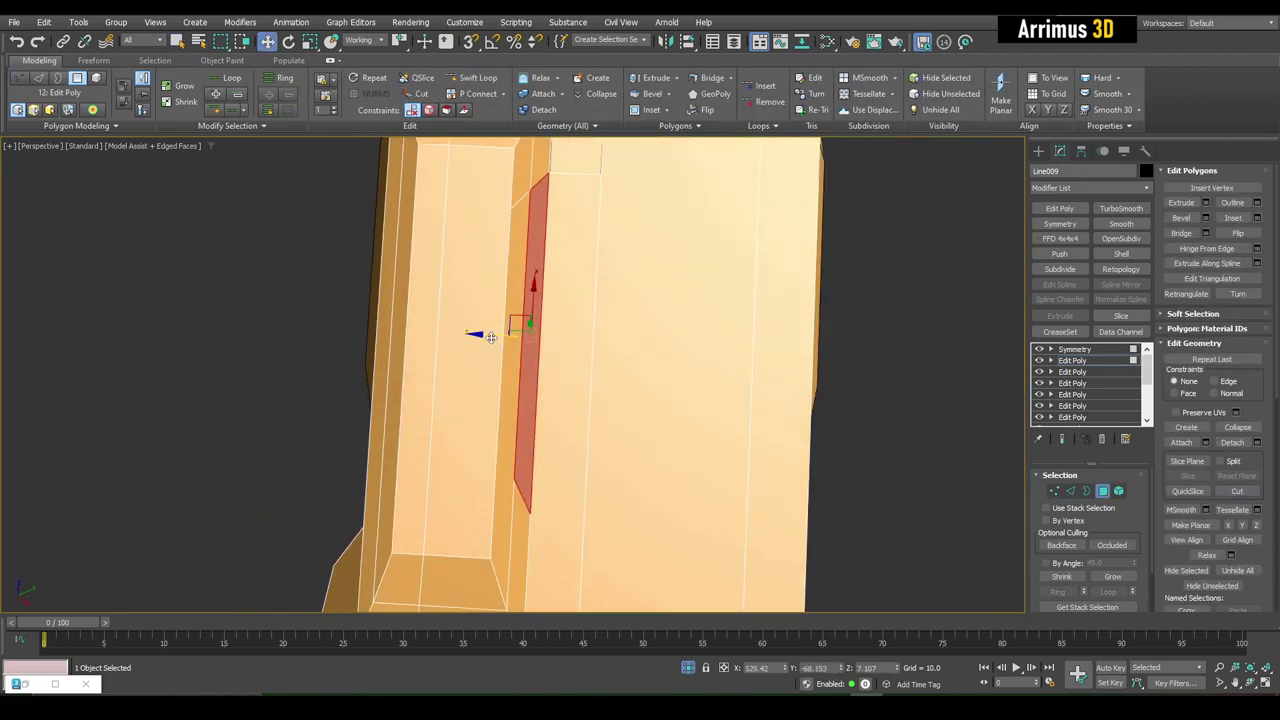
mouse_move(669, 343)
alt+middle_down()
mouse_move(477, 456)
mouse_move(520, 391)
alt+middle_up()
key(4)
click(509, 326)
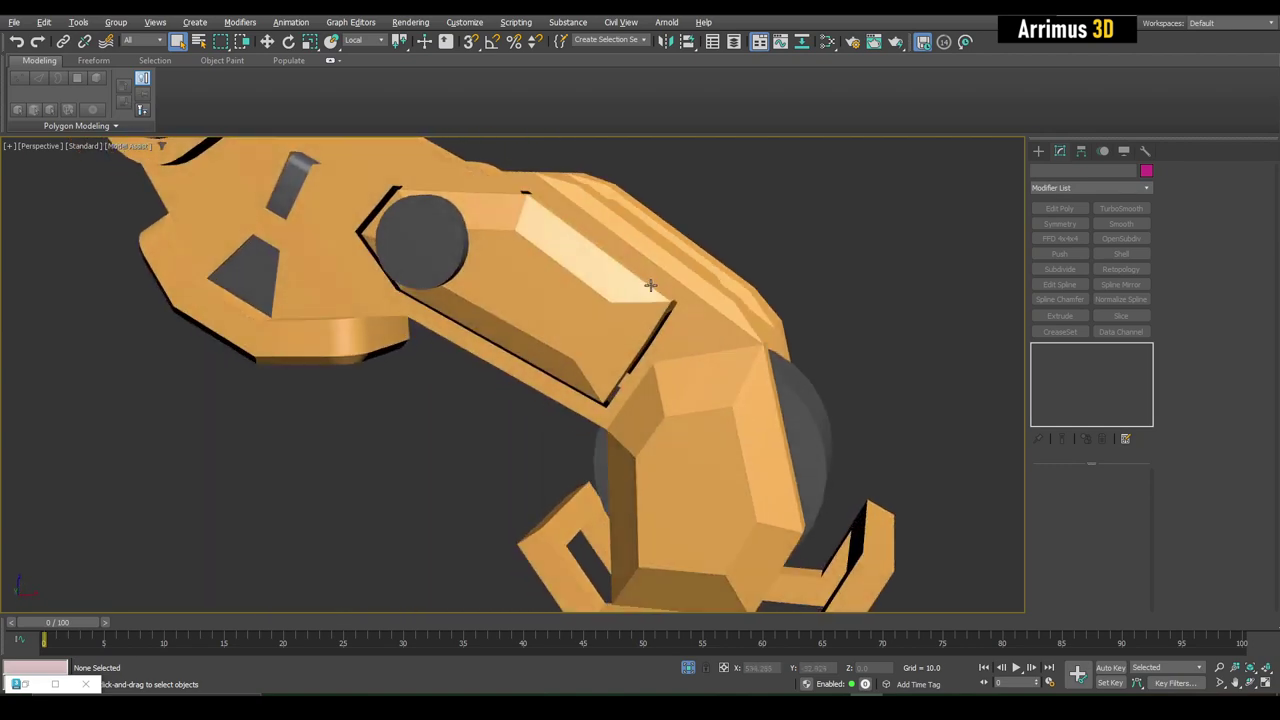
Move Line010's slot-joint face, then switch to Edge level.
alt+middle_drag(650, 285, 606, 300)
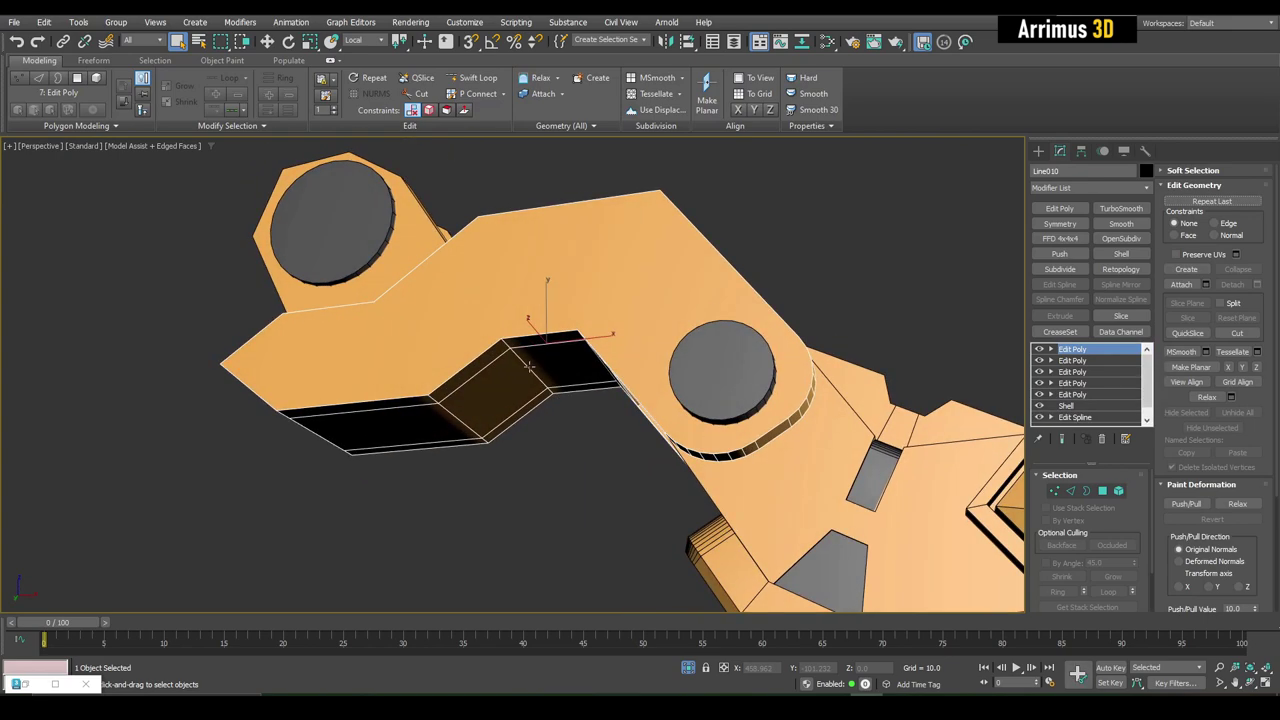
key(4)
click(540, 366)
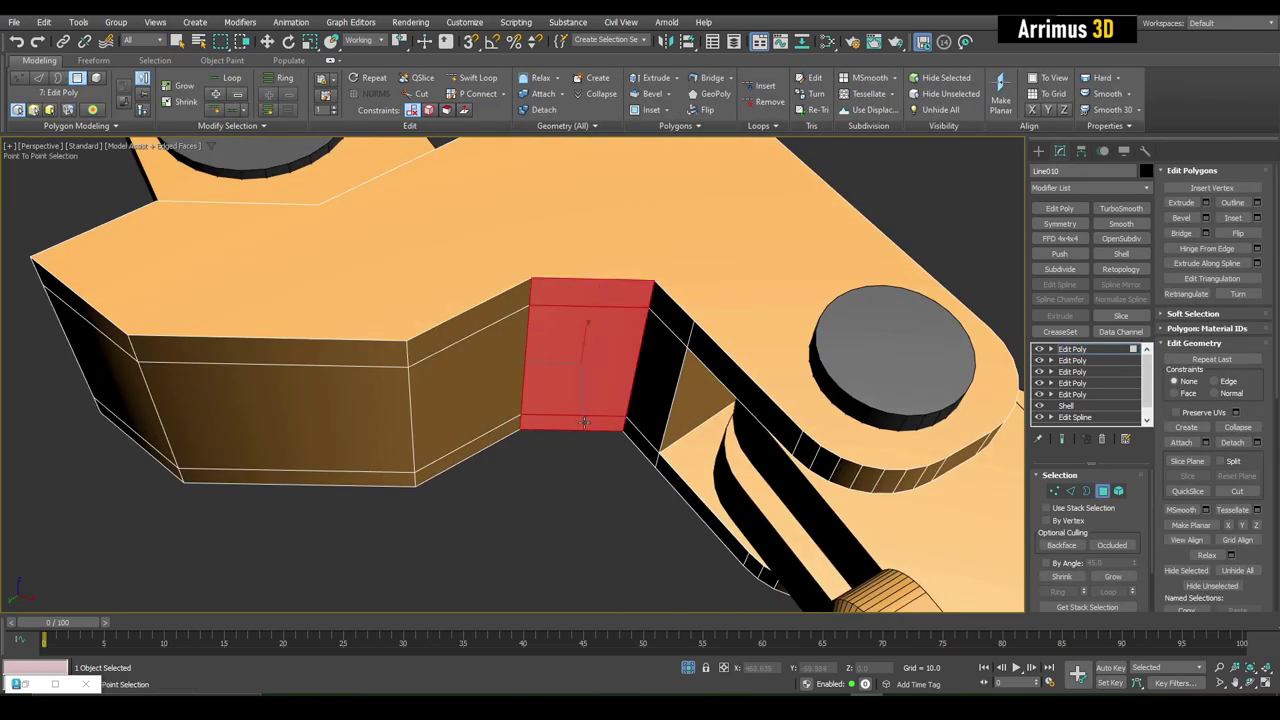
key(w)
mouse_move(585, 421)
alt+middle_down()
mouse_move(589, 365)
mouse_move(573, 399)
mouse_move(518, 313)
mouse_move(586, 266)
mouse_move(594, 243)
mouse_move(529, 306)
mouse_move(462, 300)
mouse_move(543, 297)
alt+middle_up()
key(q)
scroll(557, 415, down, 5)
scroll(543, 297, up, 3)
key(2)
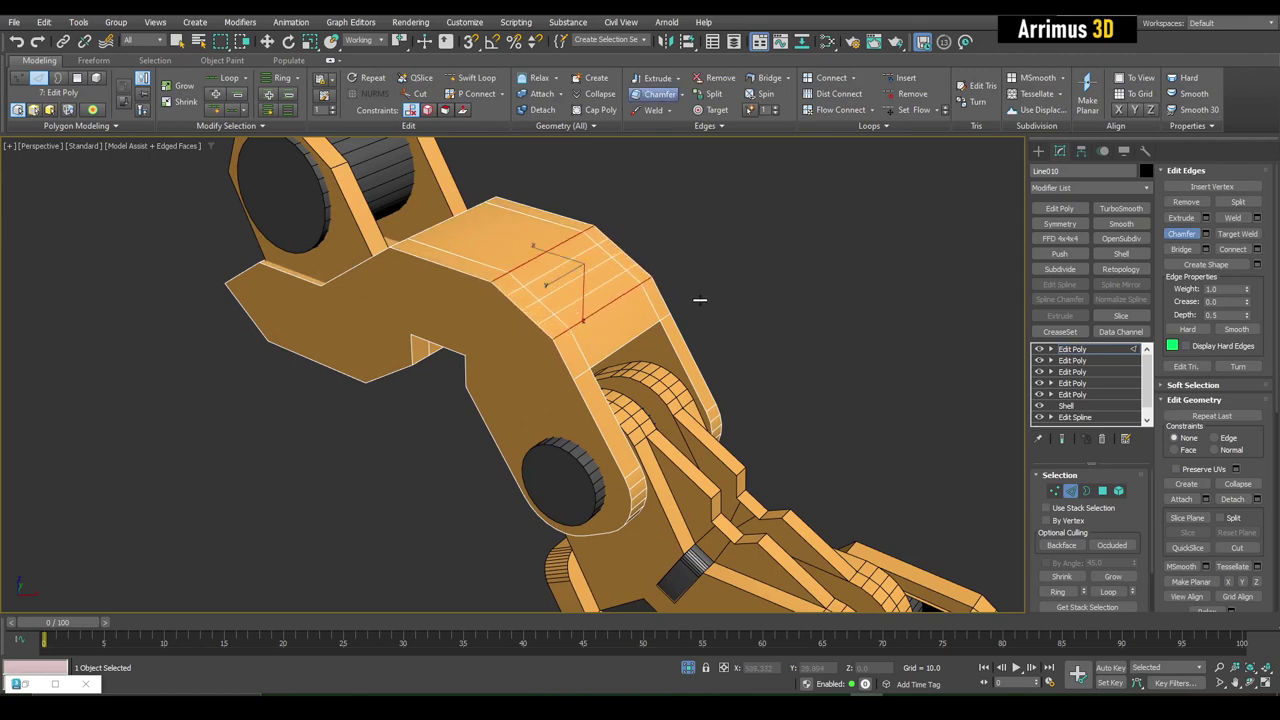
Delete the slot polygon to open a hole in the arm.
click(546, 288)
mouse_move(546, 288)
alt+middle_down()
mouse_move(643, 301)
mouse_move(642, 248)
mouse_move(669, 259)
alt+middle_up()
key(1)
scroll(614, 320, up, 2)
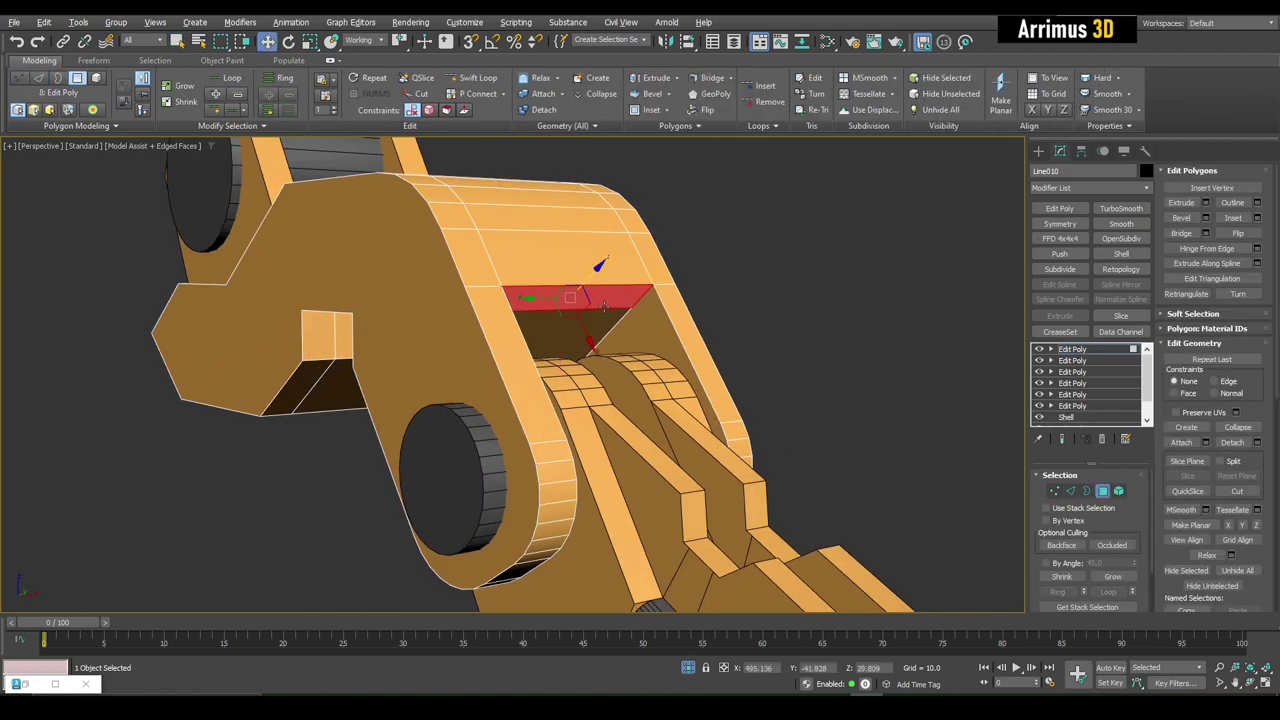
alt+middle_drag(604, 306, 542, 279)
key(Delete)
Inset a thin border around the arm's large side face.
mouse_move(484, 207)
alt+middle_down()
mouse_move(414, 303)
mouse_move(523, 329)
mouse_move(523, 297)
mouse_move(543, 304)
alt+middle_up()
key(q)
click(543, 304)
key(shift+i)
drag(543, 304, 539, 289)
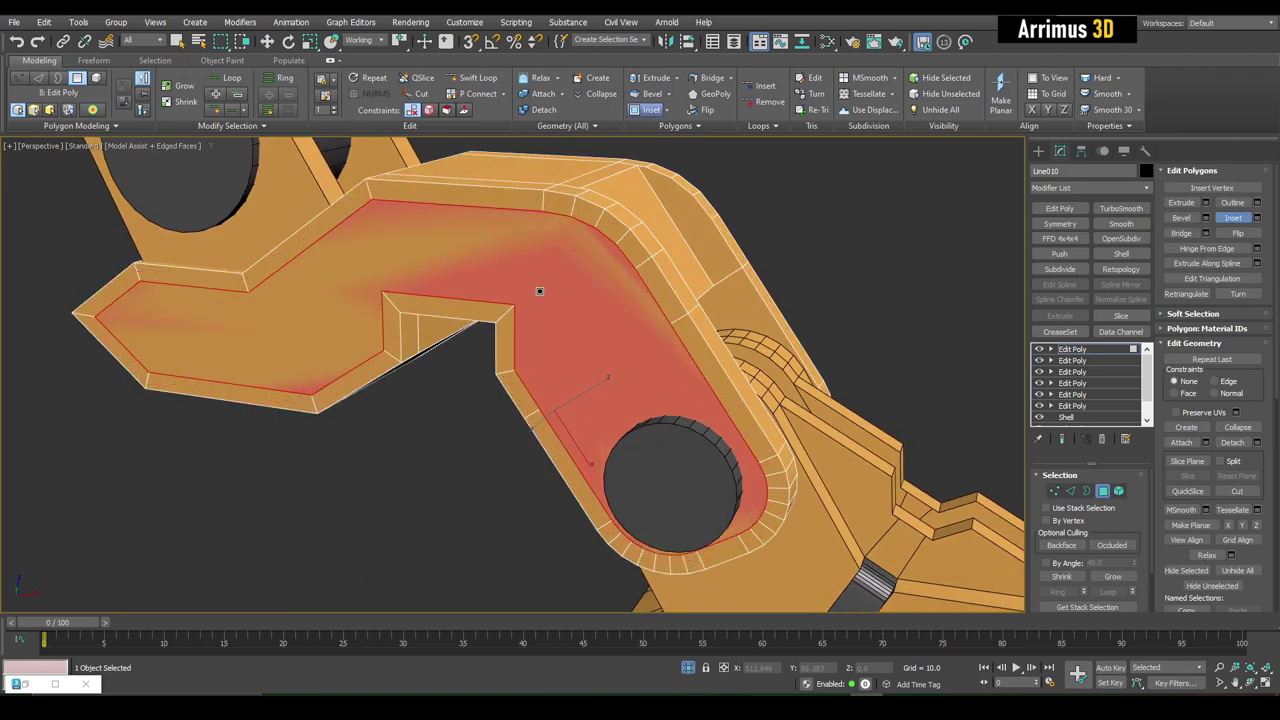
mouse_move(539, 291)
alt+middle_down()
mouse_move(450, 230)
mouse_move(580, 285)
mouse_move(602, 281)
alt+middle_up()
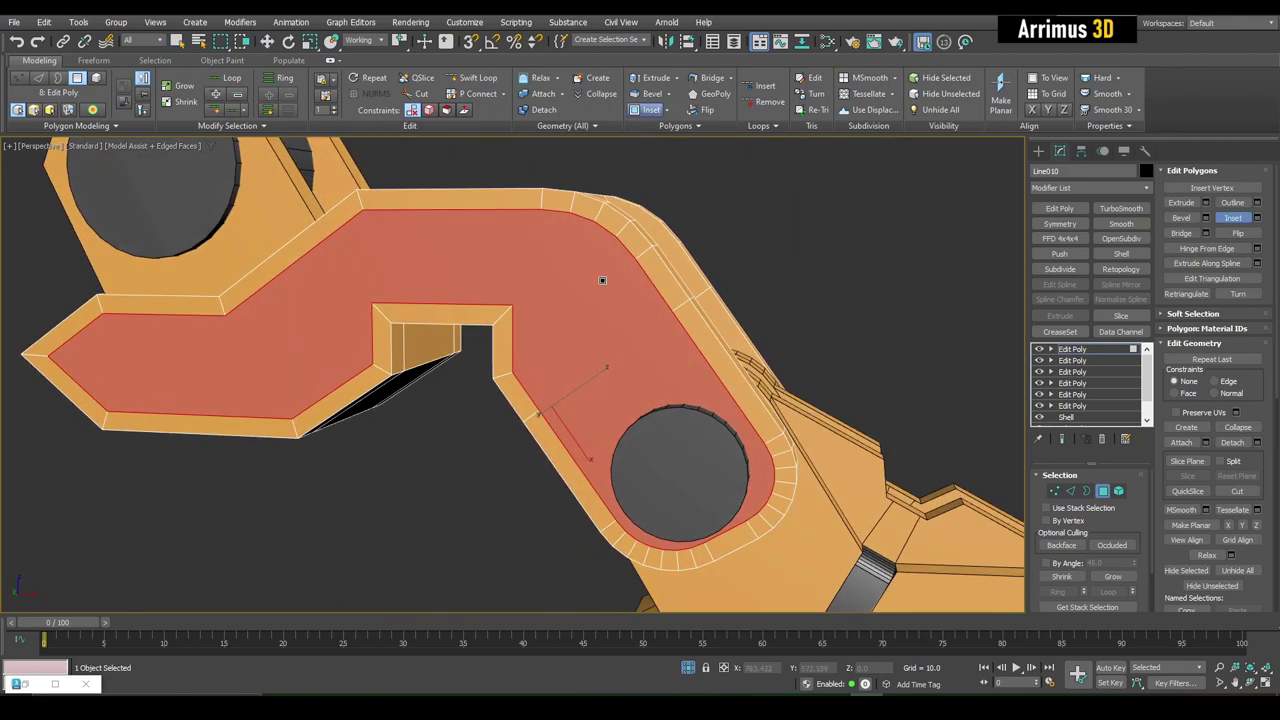
drag(614, 289, 607, 283)
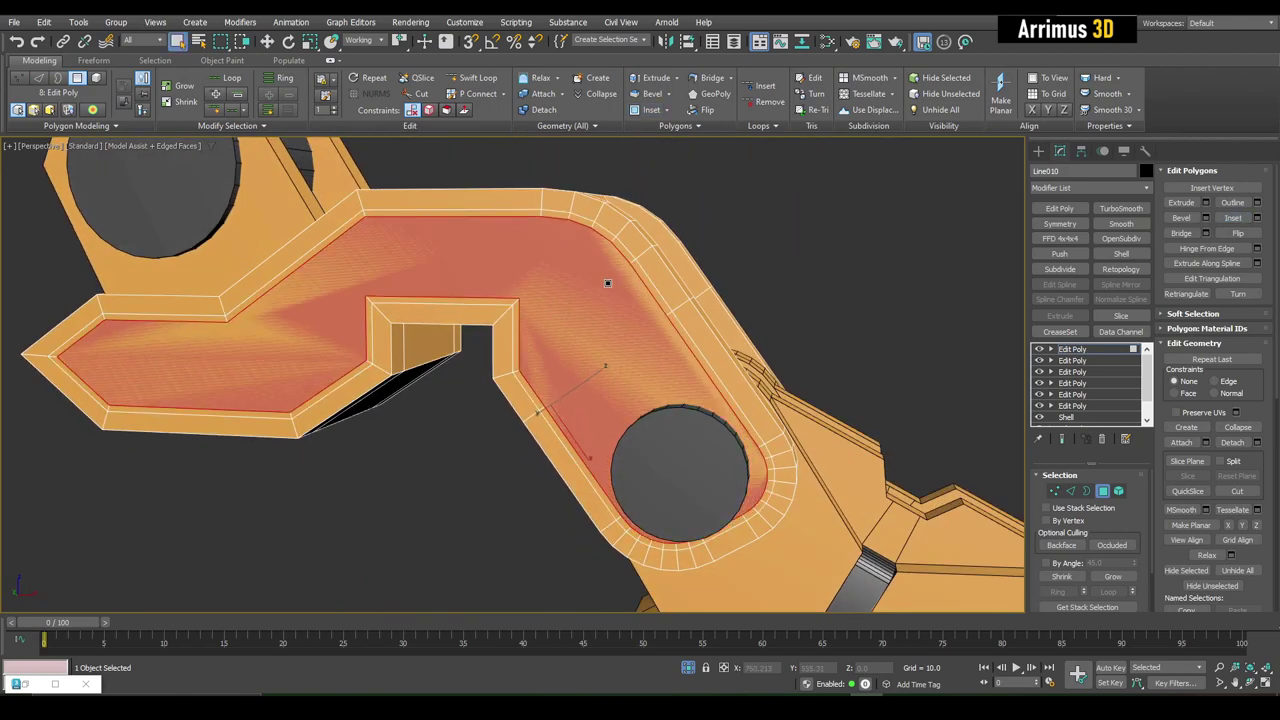
scroll(607, 283, up, 5)
key(w)
alt+middle_drag(603, 277, 460, 384)
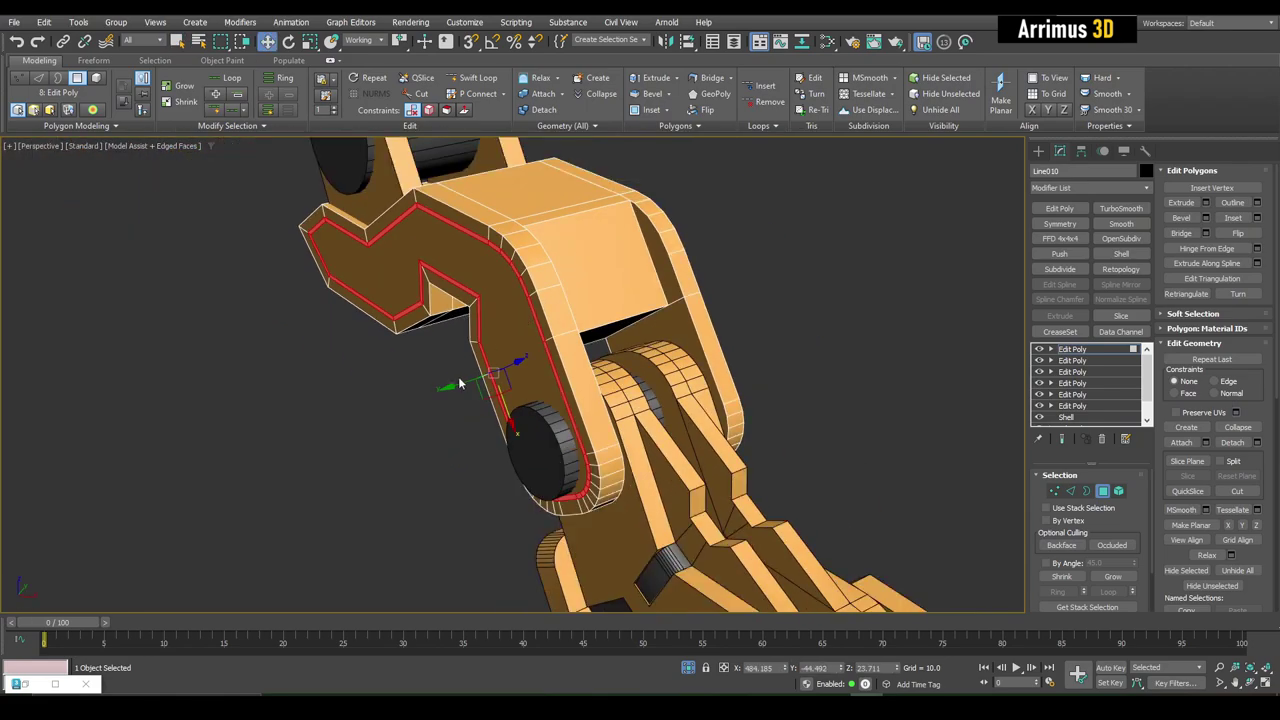
mouse_move(660, 342)
alt+middle_down()
mouse_move(457, 324)
mouse_move(626, 330)
alt+middle_up()
Select the side plate element and open its Bevel settings, then cancel.
key(5)
mouse_move(587, 318)
alt+middle_down()
mouse_move(600, 306)
mouse_move(519, 300)
mouse_move(682, 340)
alt+middle_up()
click(600, 306)
key(4)
key(shift+ctrl+b)
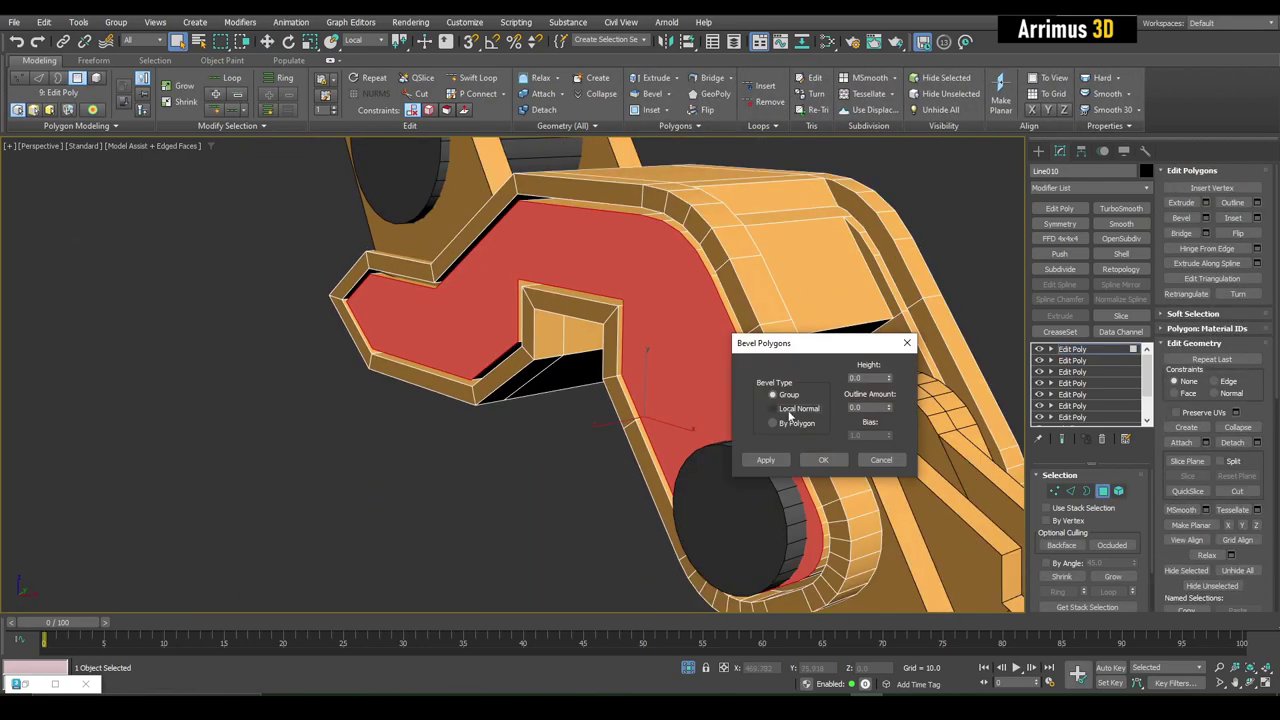
click(886, 459)
Add an Edit Poly modifier to pin cylinder Circle017, then reselect the arm part.
key(1)
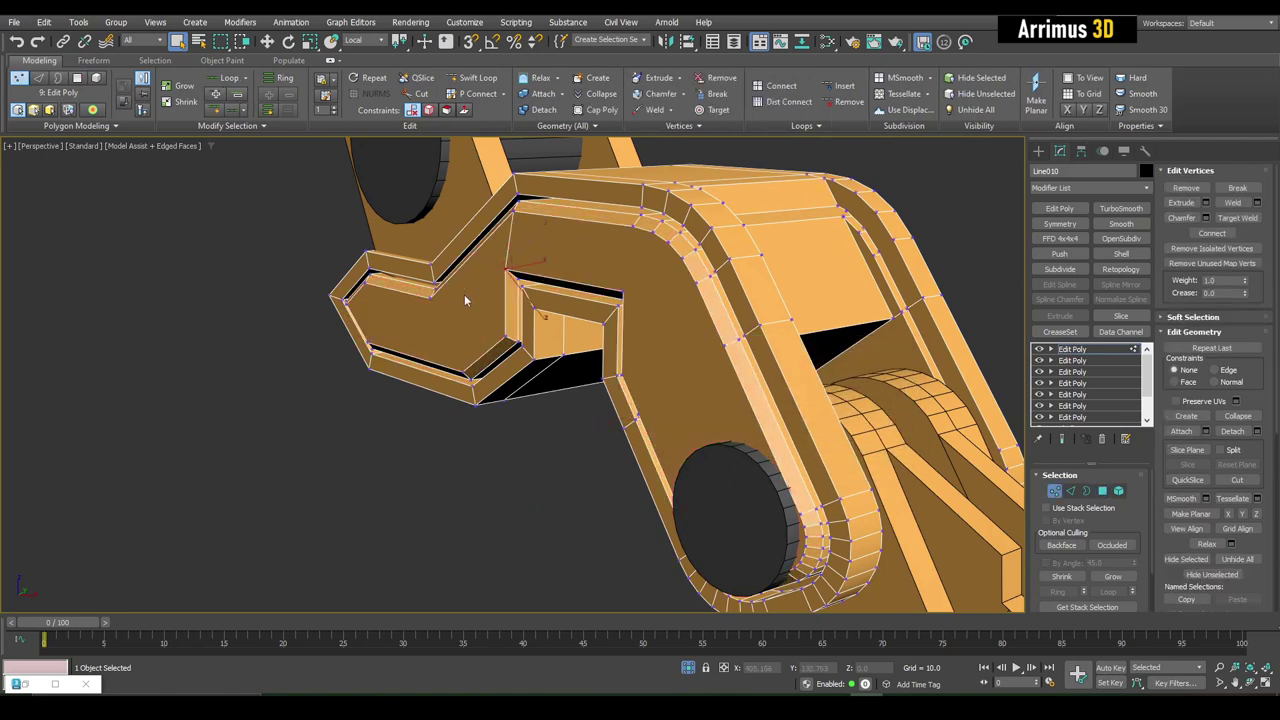
alt+middle_drag(465, 300, 720, 355)
click(763, 362)
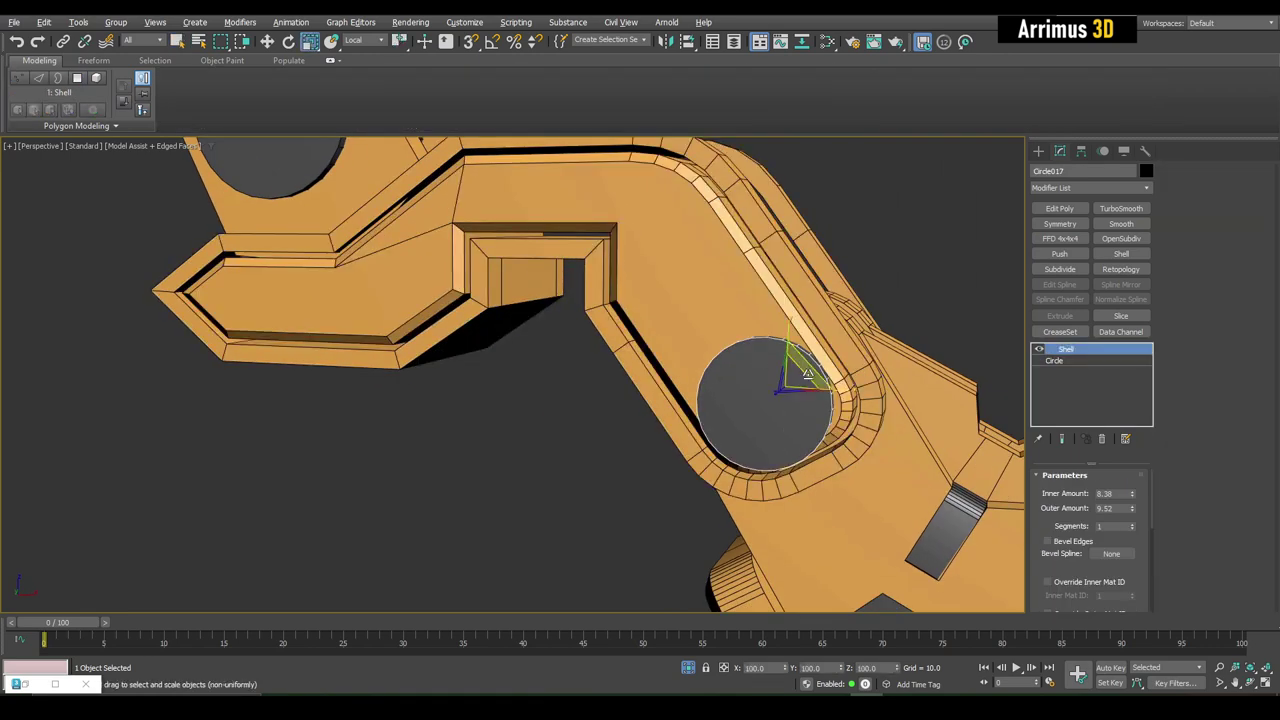
scroll(797, 376, down, 2)
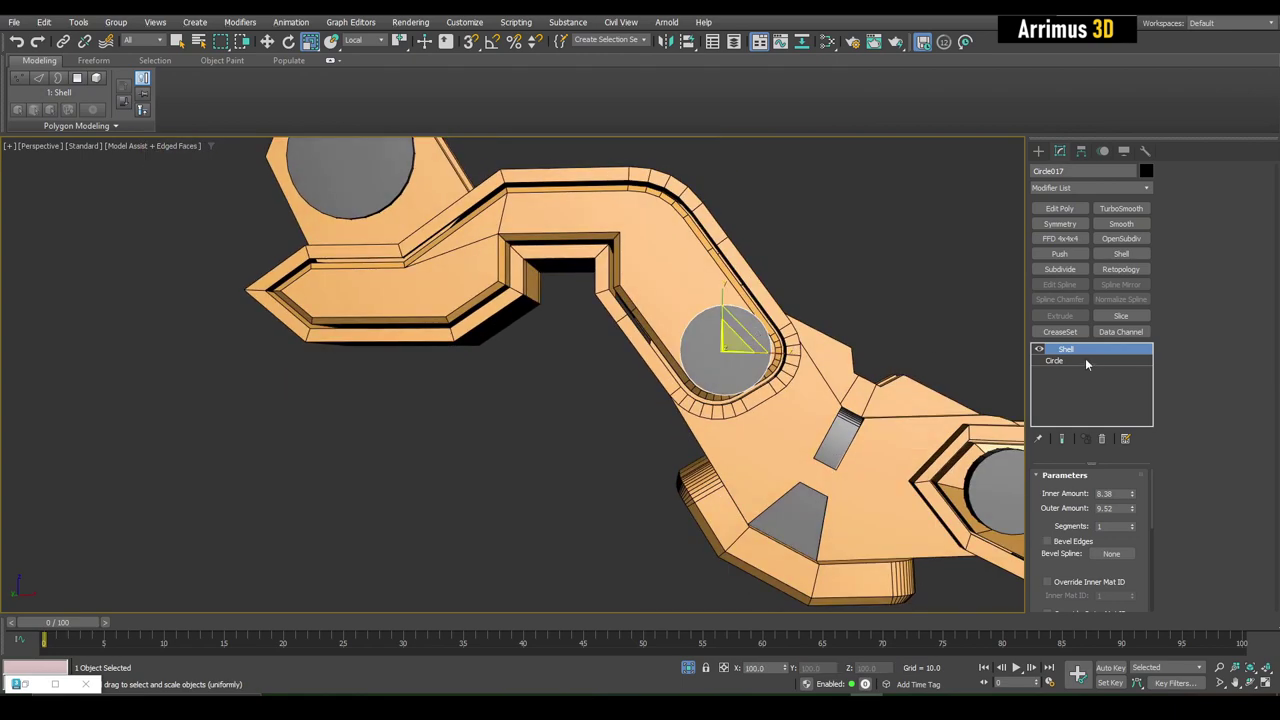
key(1)
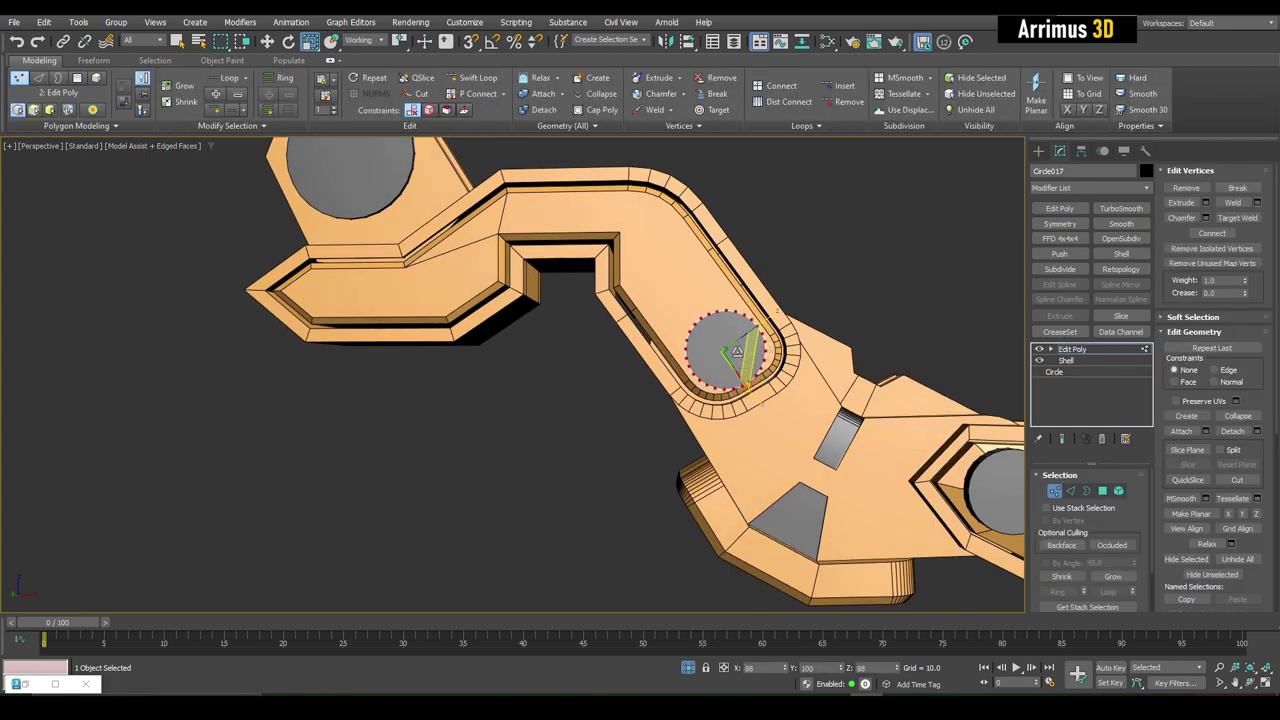
mouse_move(823, 301)
alt+middle_down()
mouse_move(870, 335)
mouse_move(752, 316)
mouse_move(845, 317)
mouse_move(432, 346)
alt+middle_up()
click(870, 335)
click(845, 317)
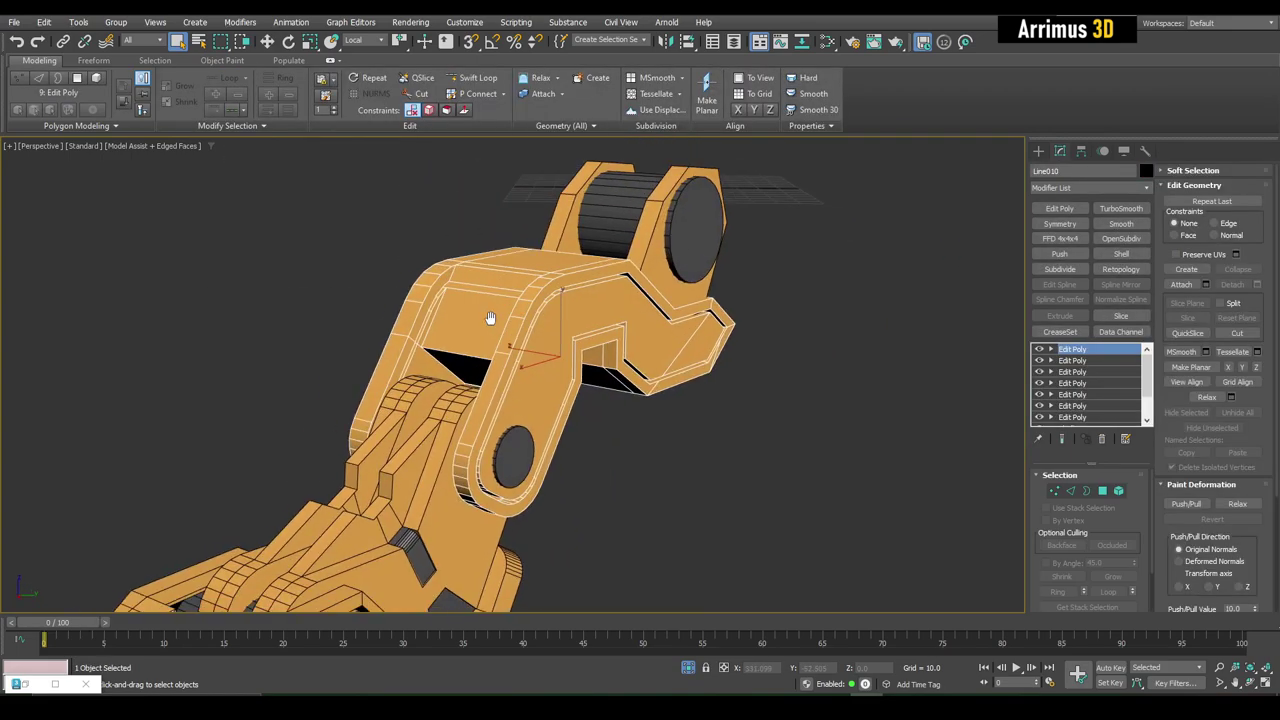
Select the upper plate's side element in Element mode, cancelling the detach prompt.
scroll(432, 346, up, 2)
key(2)
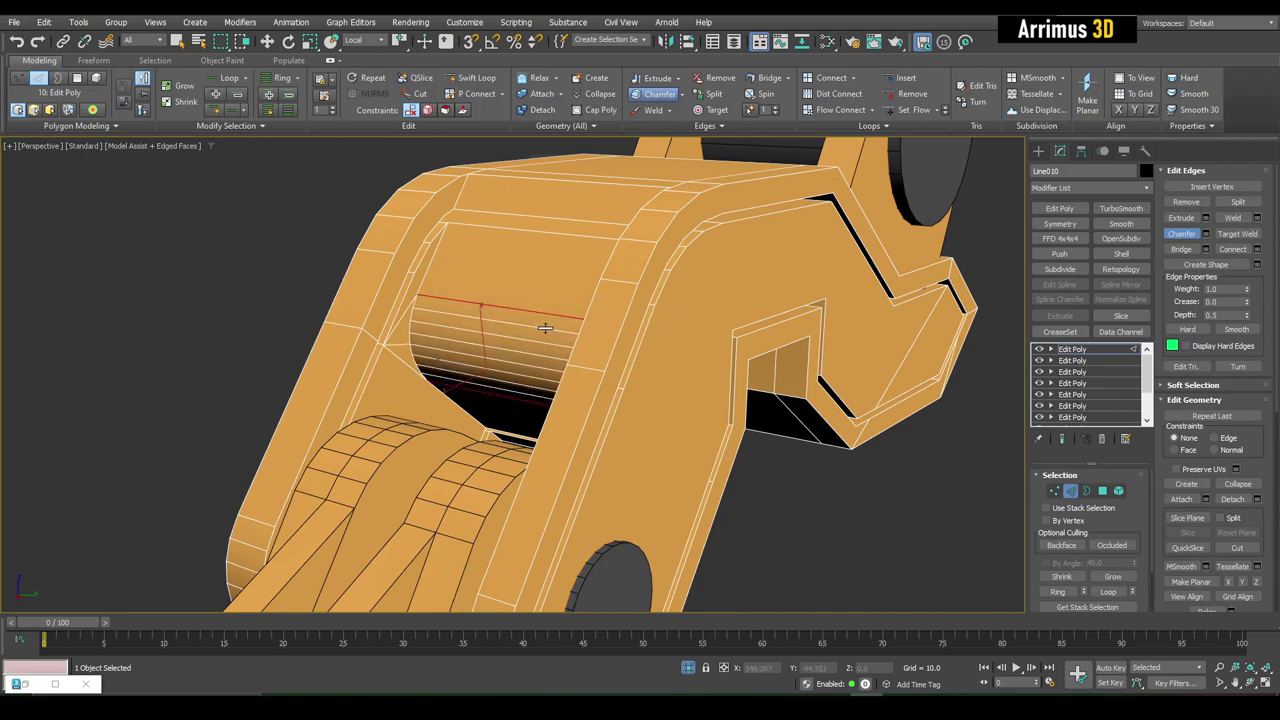
mouse_move(567, 286)
alt+middle_down()
mouse_move(500, 297)
mouse_move(583, 349)
mouse_move(510, 300)
mouse_move(517, 377)
mouse_move(511, 263)
mouse_move(534, 274)
alt+middle_up()
key(2)
key(5)
click(534, 273)
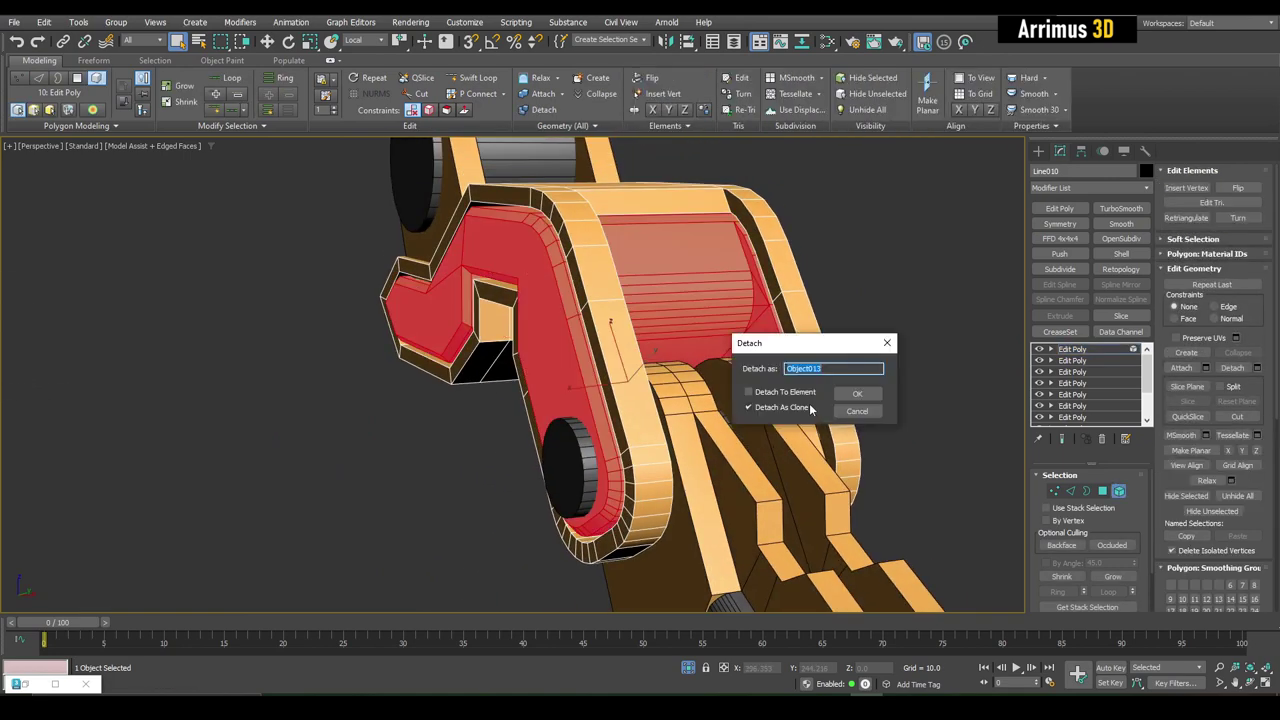
click(857, 393)
Connect the top face edges with 2 segments and adjust their pinch spacing.
key(2)
mouse_move(697, 291)
alt+middle_down()
mouse_move(611, 286)
mouse_move(640, 260)
alt+middle_up()
click(609, 286)
click(1257, 249)
click(819, 378)
drag(902, 381, 903, 348)
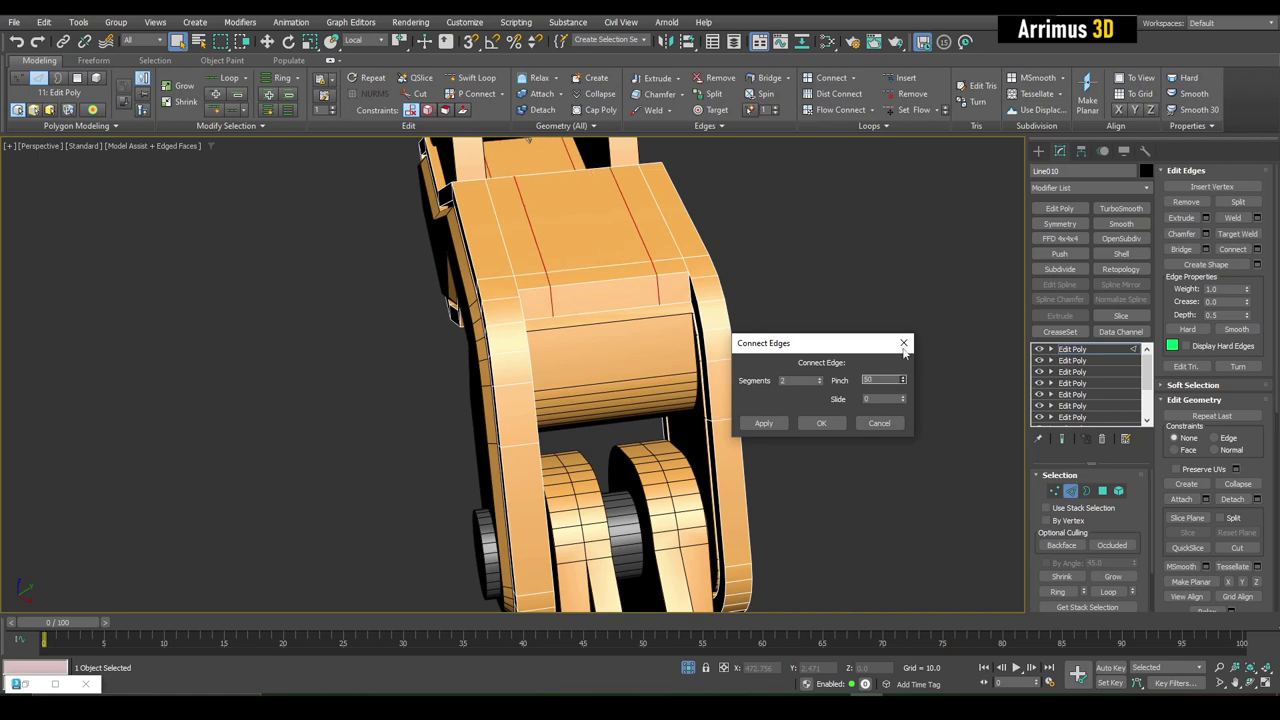
Select the two new polygon strips on the plate's top face.
alt+middle_drag(629, 285, 735, 347)
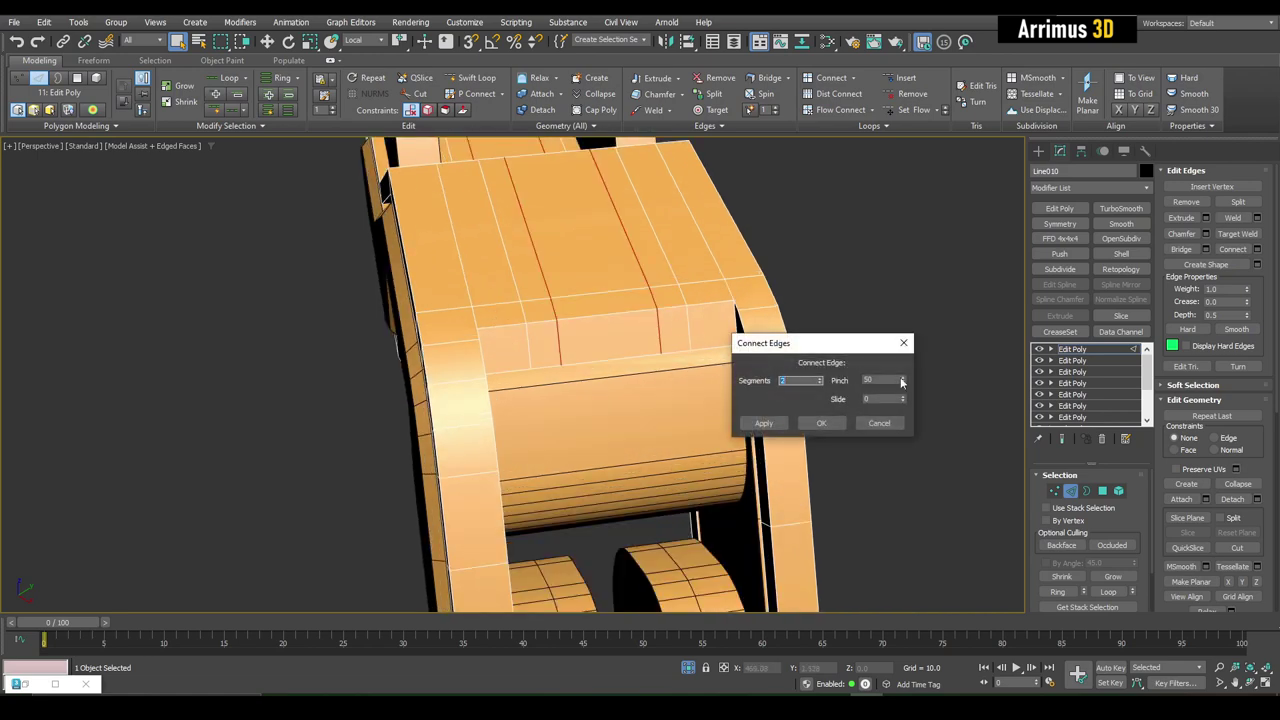
key(4)
click(541, 326)
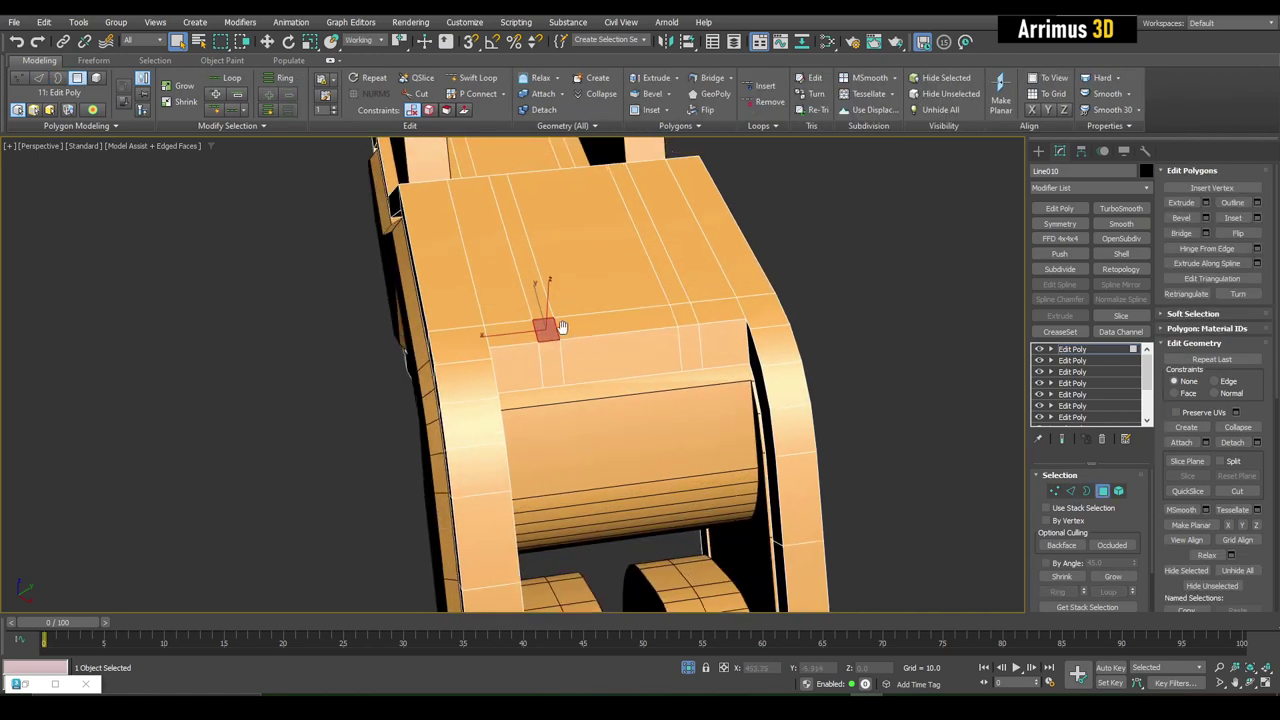
alt+middle_drag(541, 326, 698, 289)
key(4)
Refine the top strip selection and move the strips down into grooves.
key(4)
alt+middle_drag(868, 290, 753, 305)
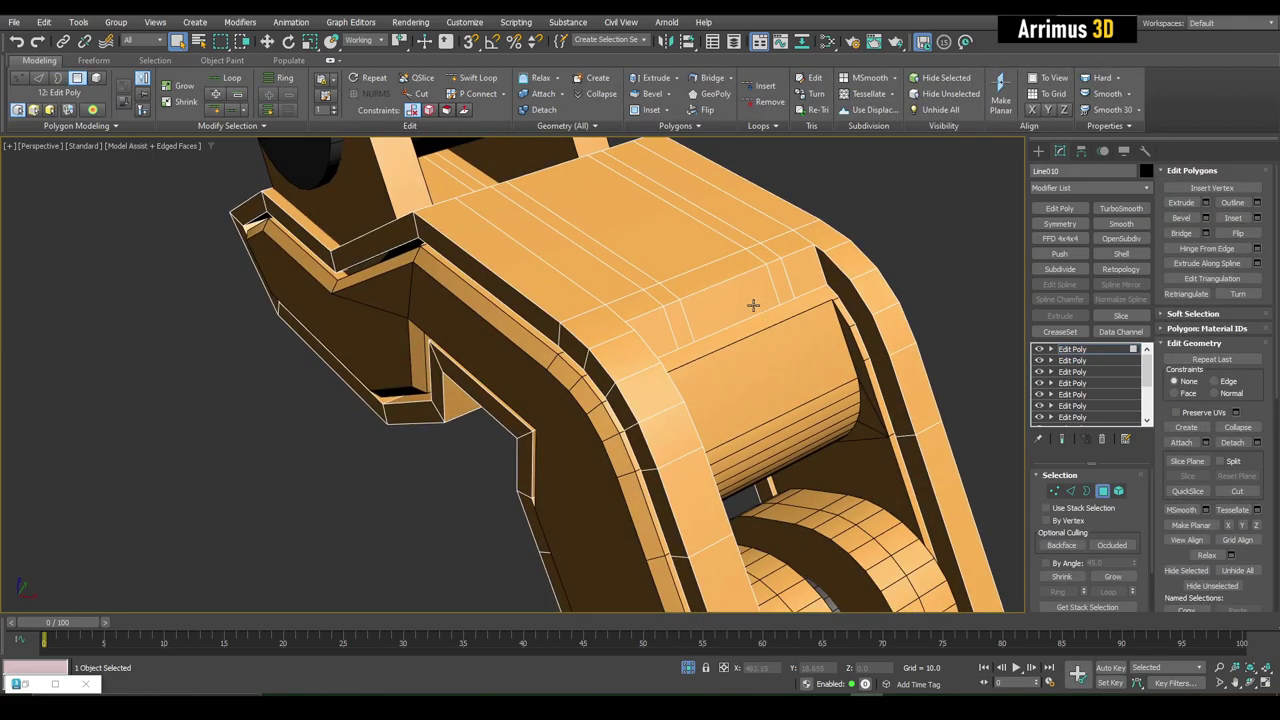
shift+click(763, 254)
mouse_move(763, 254)
alt+middle_down()
mouse_move(623, 262)
mouse_move(571, 337)
mouse_move(529, 263)
alt+middle_up()
key(w)
key(2)
click(567, 335)
key(4)
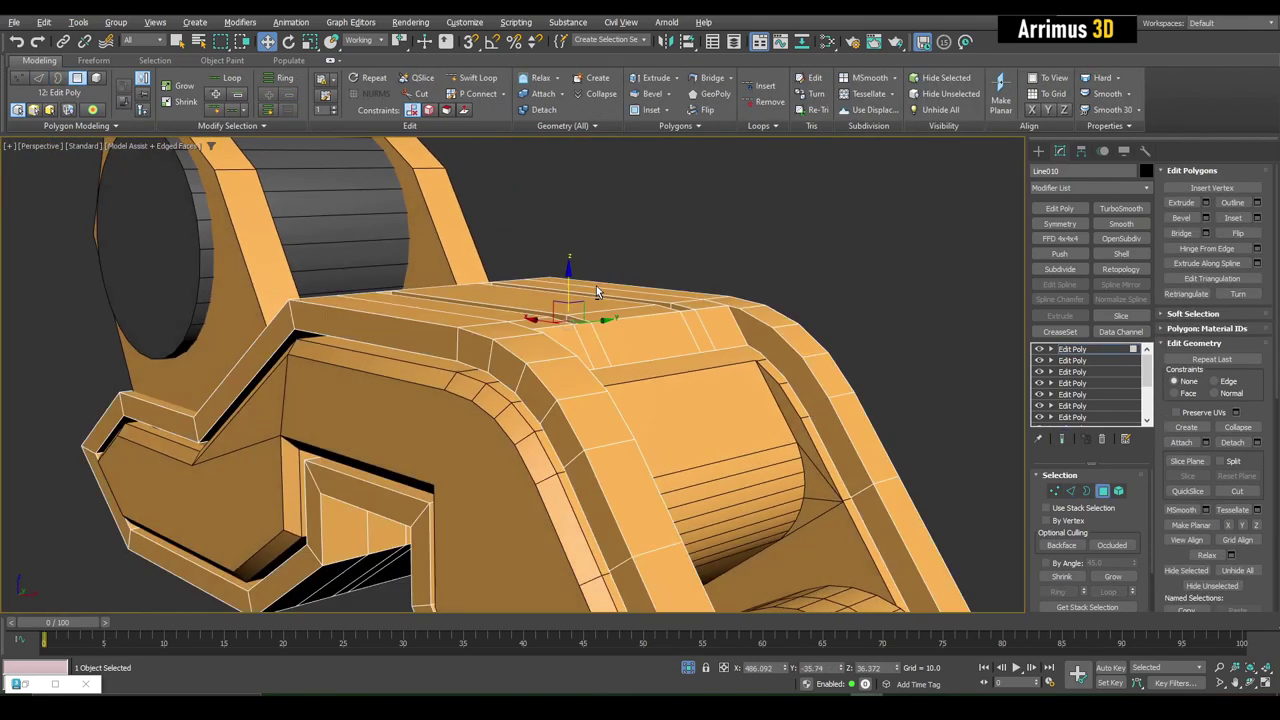
alt+middle_drag(561, 278, 641, 323)
key(2)
key(q)
key(4)
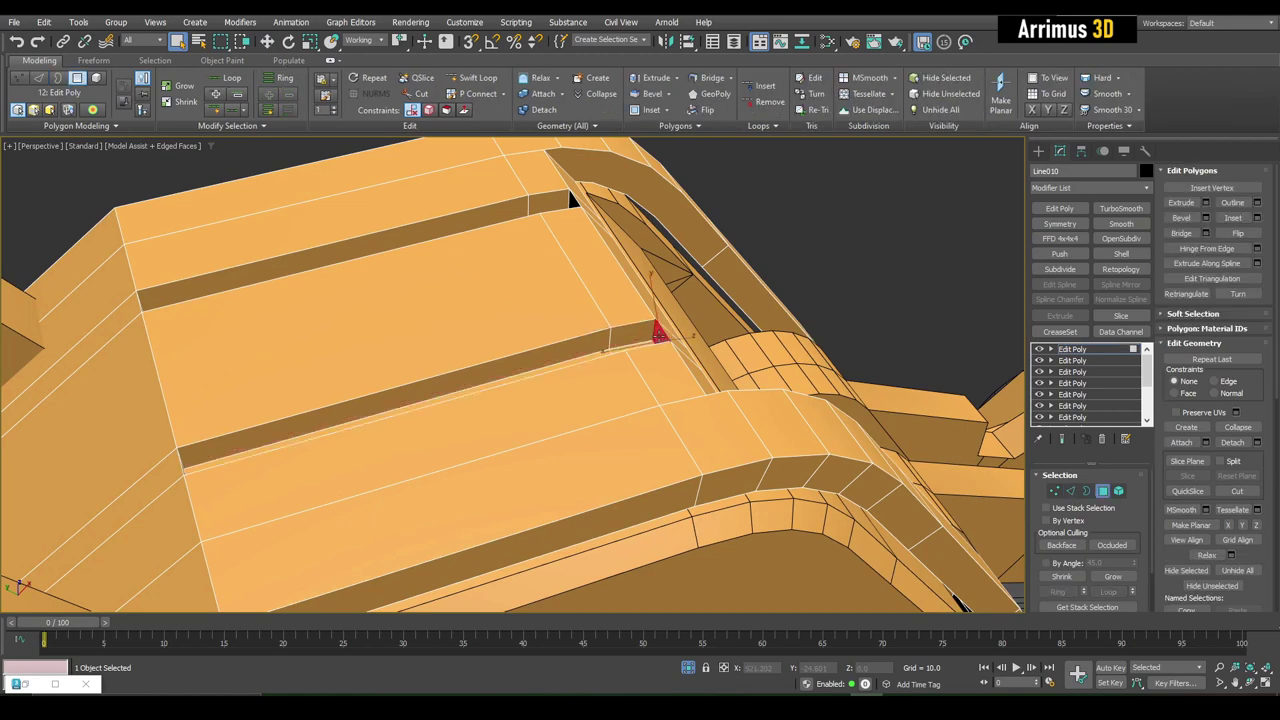
key(w)
Select the small polygon at a groove's end, then leave sub-object mode.
mouse_move(641, 323)
alt+middle_down()
mouse_move(509, 306)
mouse_move(434, 320)
alt+middle_up()
scroll(509, 306, up, 5)
click(500, 343)
scroll(462, 322, up, 3)
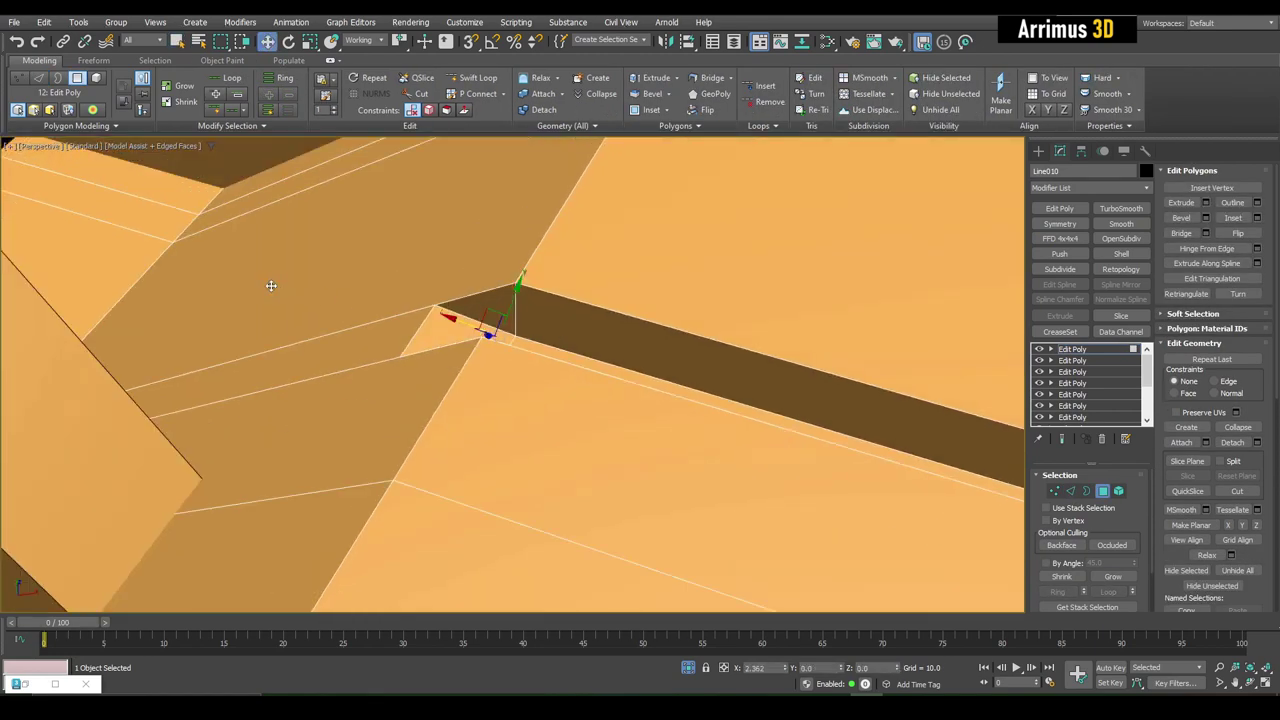
scroll(271, 285, down, 5)
key(6)
key(q)
scroll(630, 314, up, 5)
Add a Z-axis Symmetry modifier to mirror the grooved plate.
click(1050, 224)
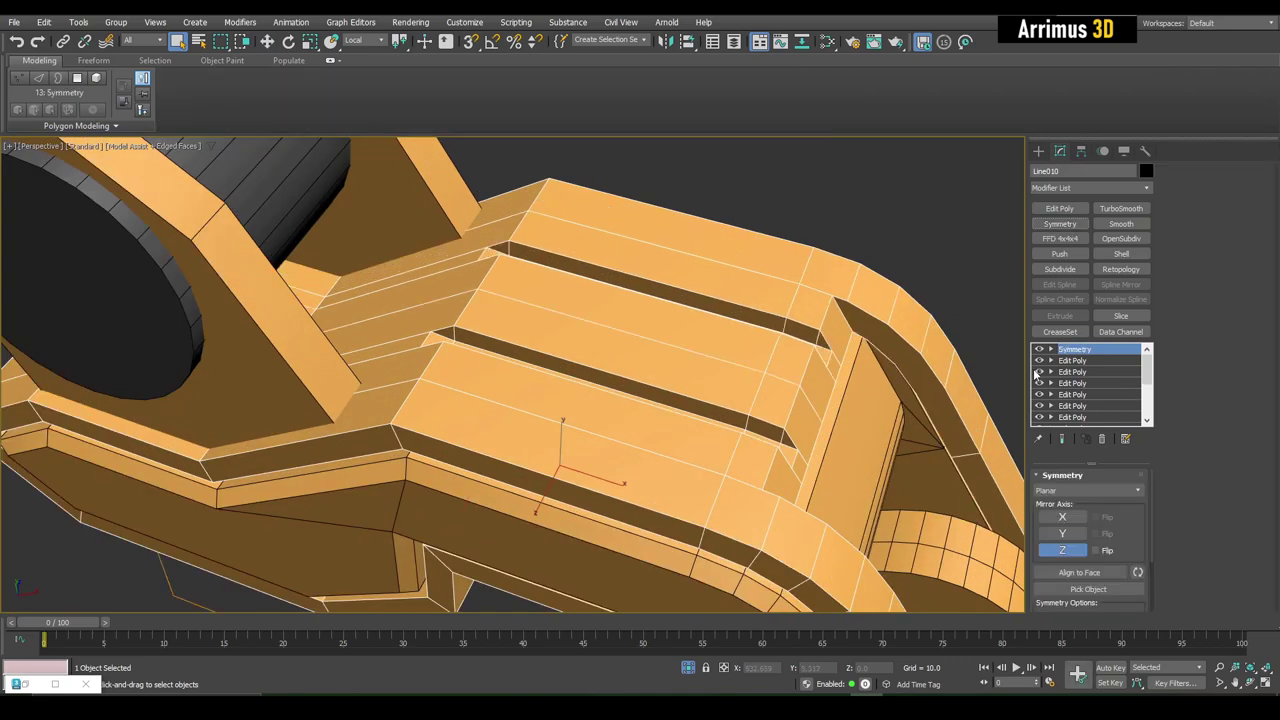
key(F4)
scroll(768, 310, down, 5)
mouse_move(768, 310)
alt+middle_down()
mouse_move(633, 310)
mouse_move(660, 323)
mouse_move(608, 334)
mouse_move(503, 323)
mouse_move(518, 363)
mouse_move(444, 306)
alt+middle_up()
scroll(633, 310, up, 5)
key(F4)
Select Object008's Edit Poly layer and pick its polygons, then vertices.
click(444, 306)
click(1072, 360)
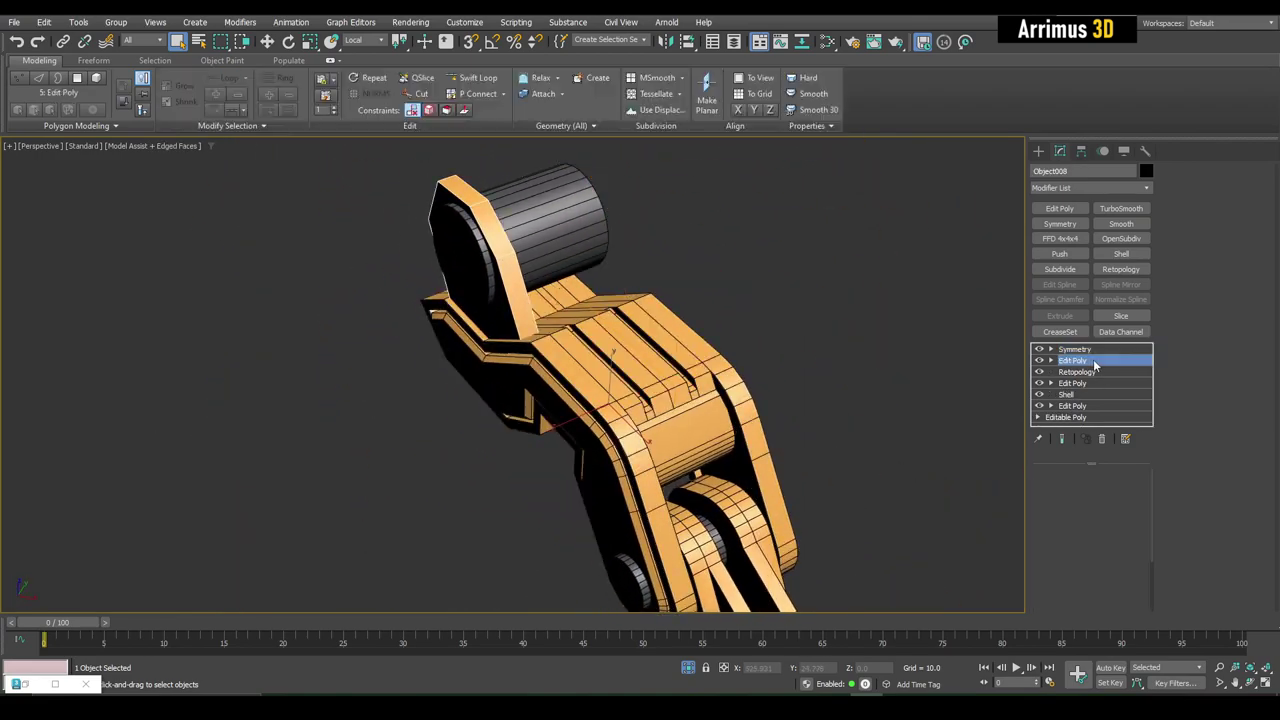
key(4)
click(486, 325)
key(1)
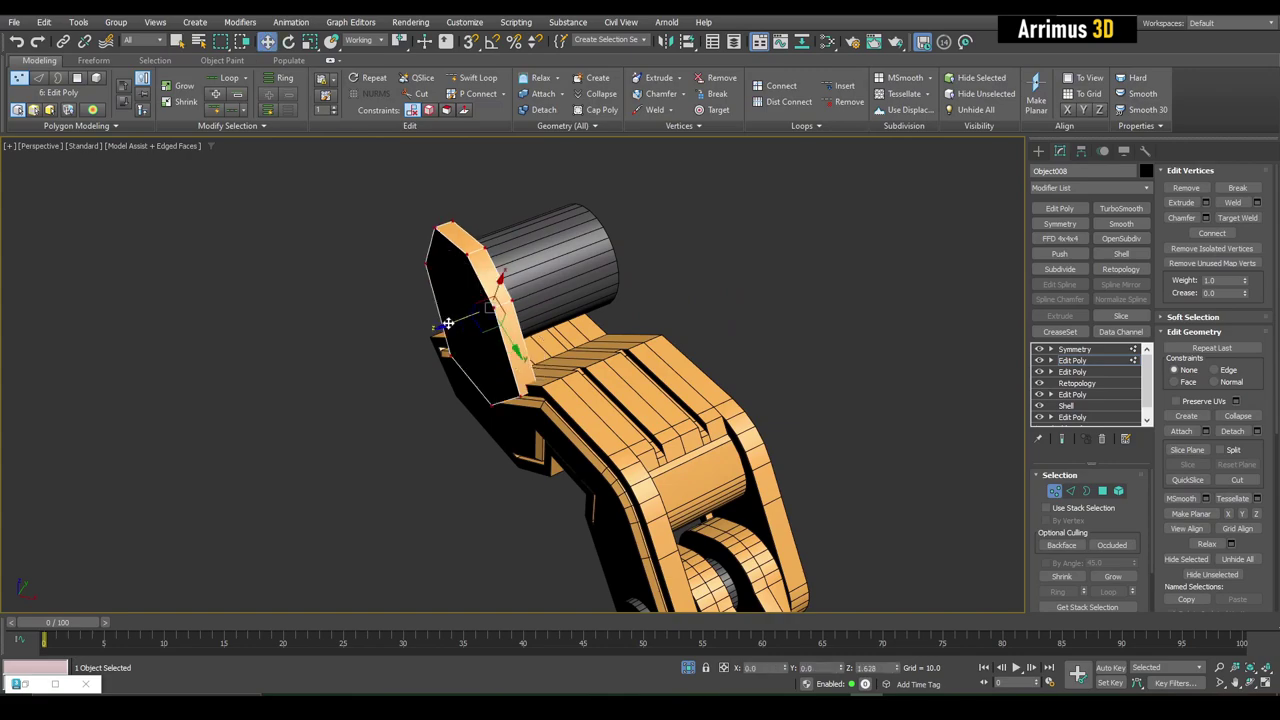
mouse_move(405, 338)
alt+middle_down()
mouse_move(453, 286)
mouse_move(403, 314)
mouse_move(423, 366)
alt+middle_up()
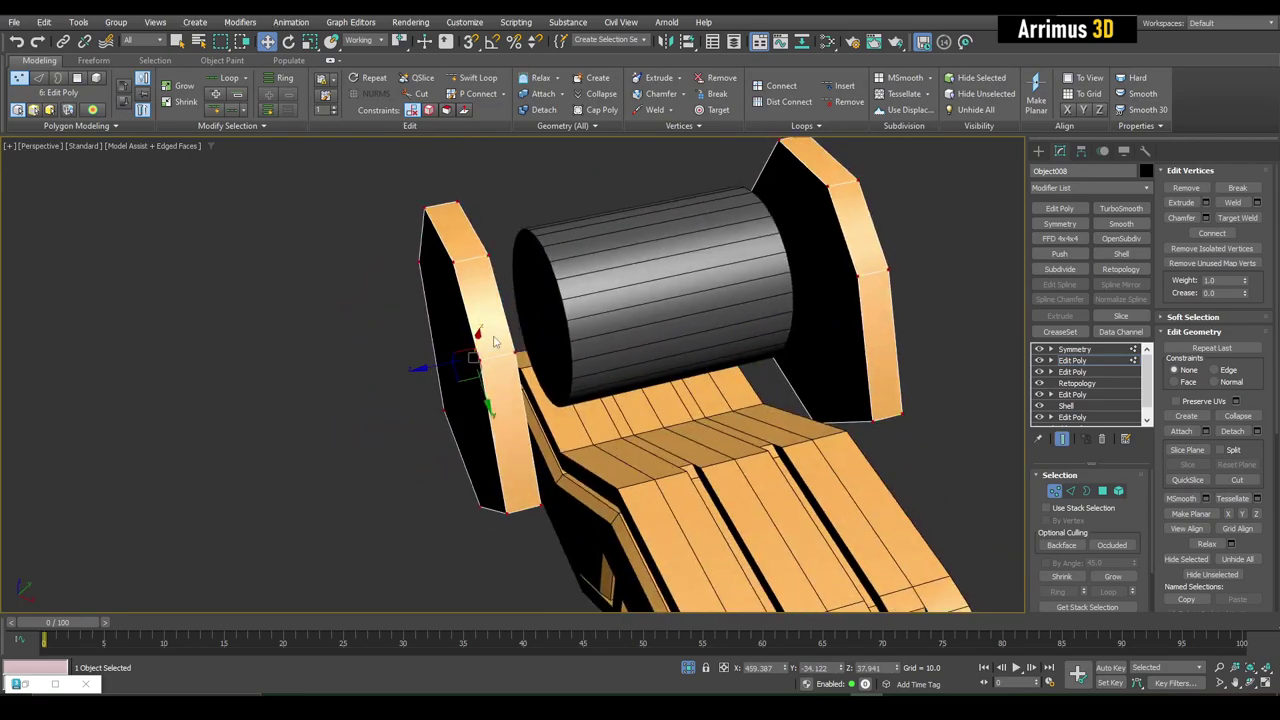
Shift-drag the black cylinder Circle016 to clone it as a Copy.
click(618, 333)
alt+middle_drag(618, 333, 575, 315)
click(568, 306)
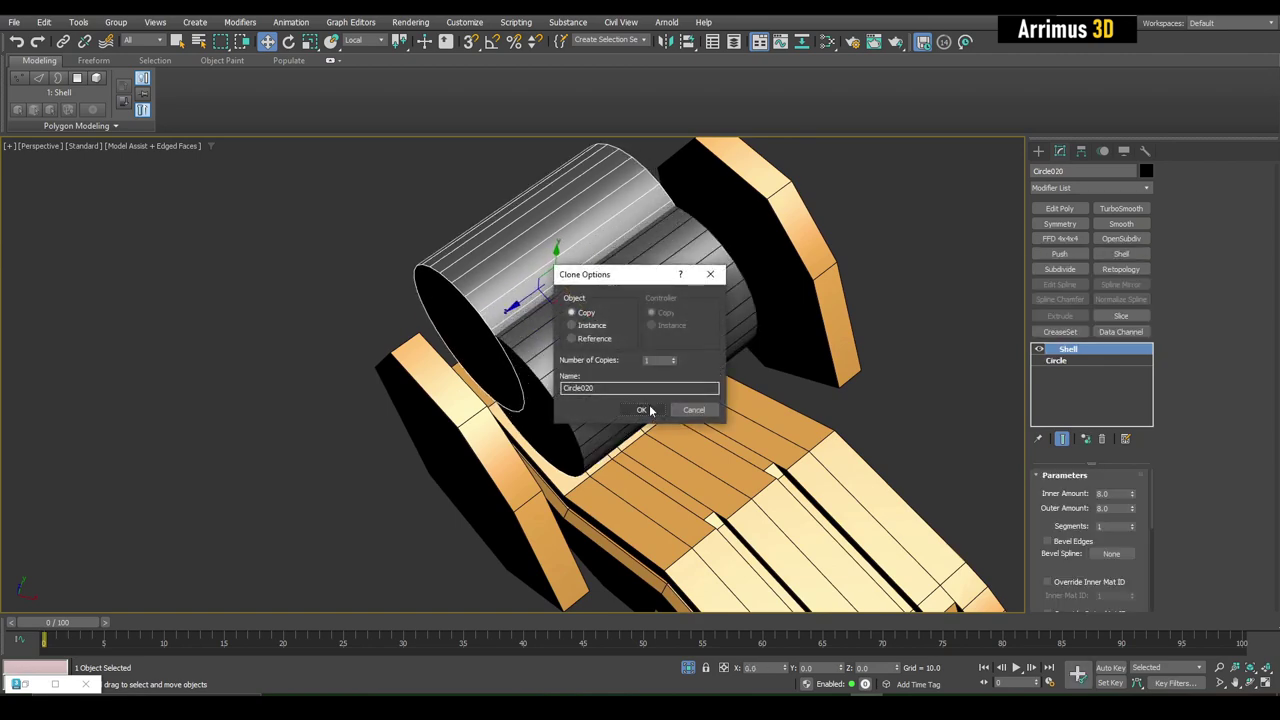
Confirm the copy, stand the cylinder upright and raise it above the joint.
click(650, 410)
key(e)
mouse_move(650, 410)
alt+middle_down()
mouse_move(517, 292)
mouse_move(533, 287)
alt+middle_up()
key(w)
drag(537, 241, 545, 196)
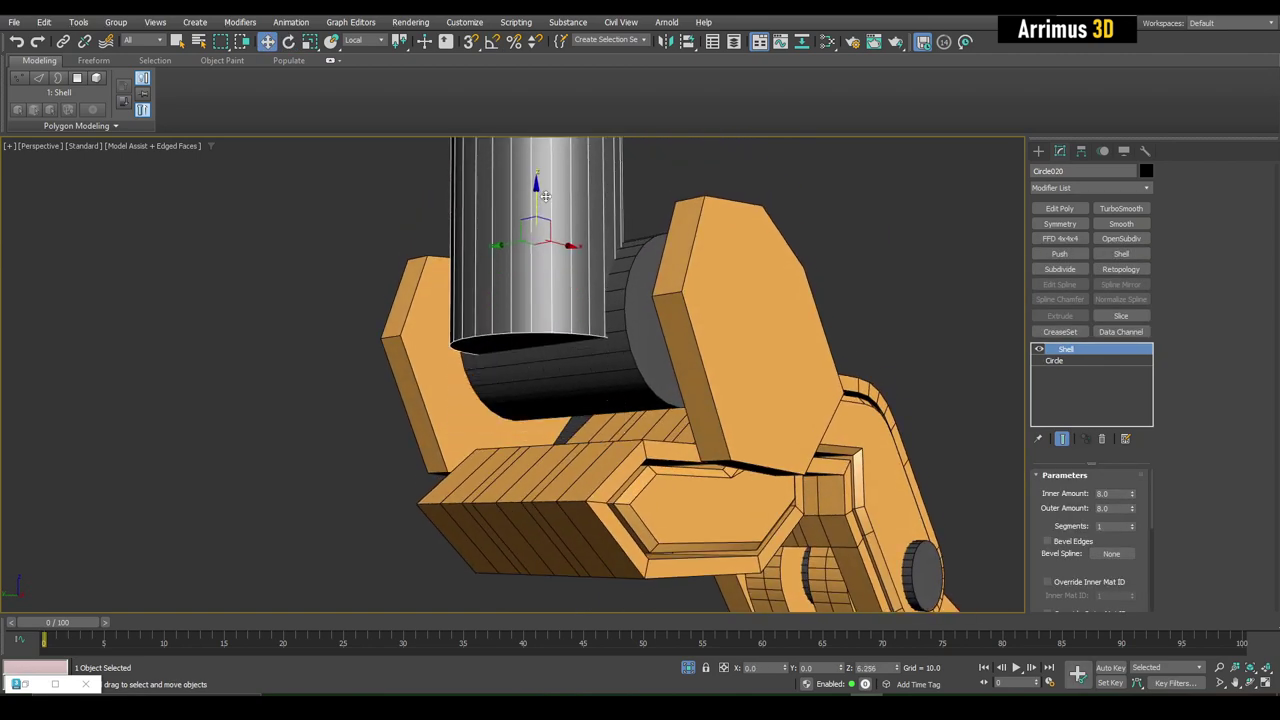
drag(534, 246, 546, 176)
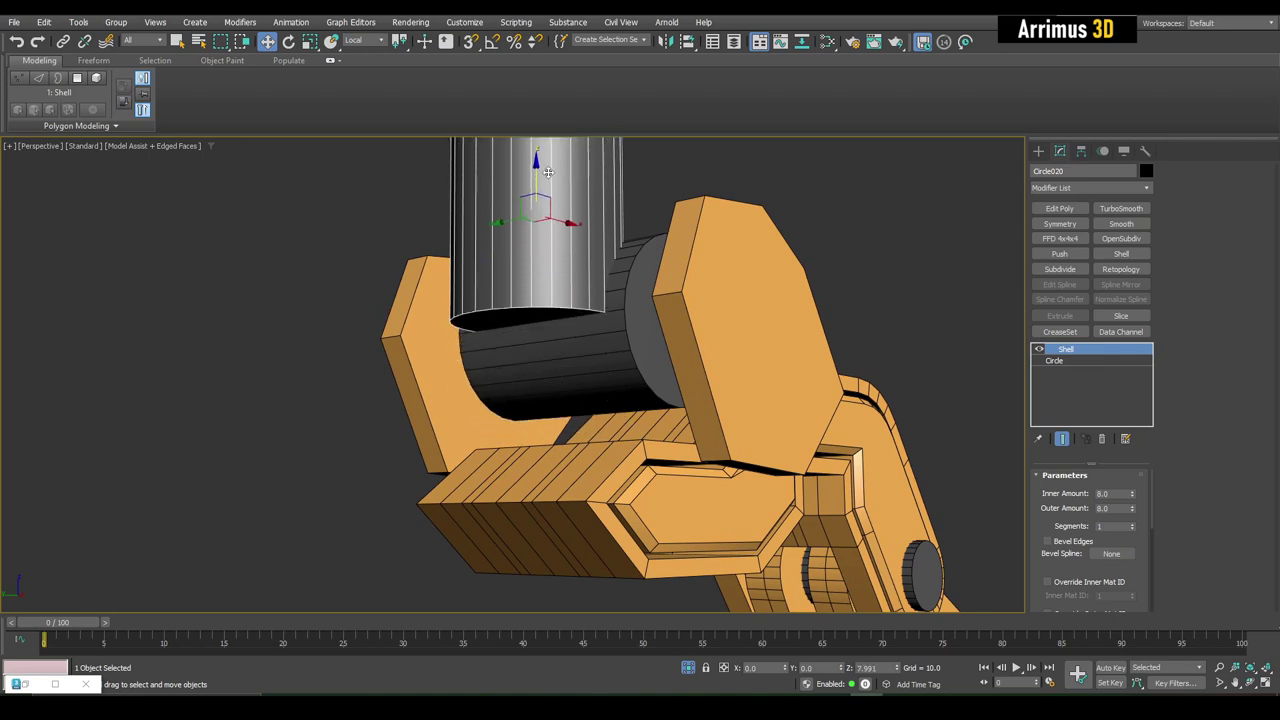
mouse_move(548, 172)
alt+middle_down()
mouse_move(550, 335)
mouse_move(502, 321)
alt+middle_up()
Add Edit Poly and chamfer the cylinder's bottom edge loop.
key(2)
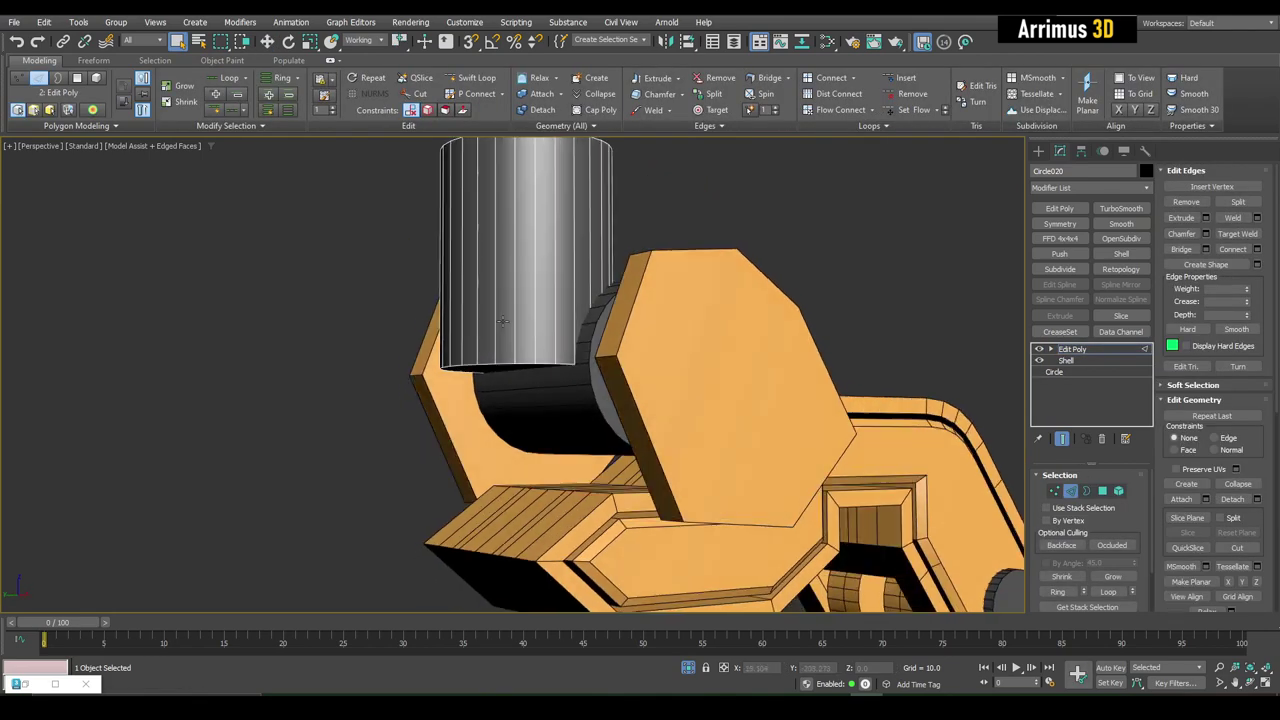
alt+middle_drag(683, 249, 550, 304)
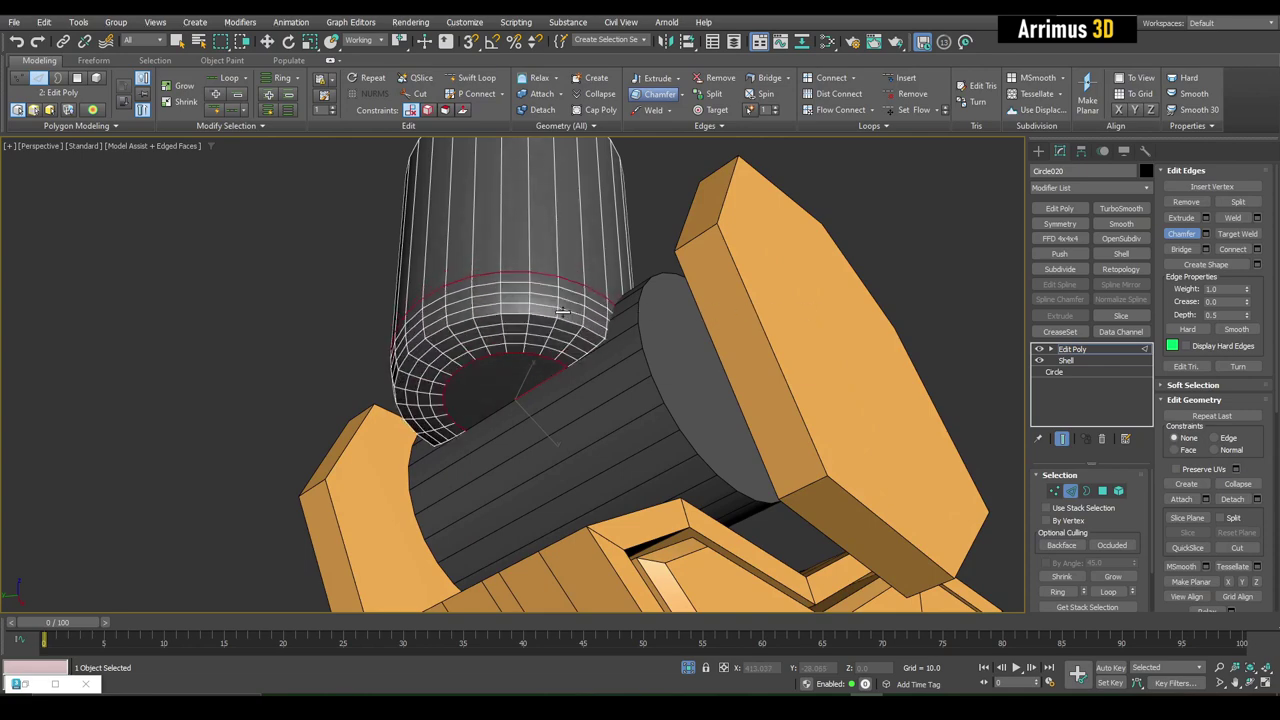
key(Escape)
key(2)
mouse_move(723, 313)
alt+middle_down()
mouse_move(530, 306)
mouse_move(422, 362)
alt+middle_up()
Inspect the cylinder's vertices and top face, then scale its vertices.
key(w)
key(F4)
key(q)
key(F4)
key(1)
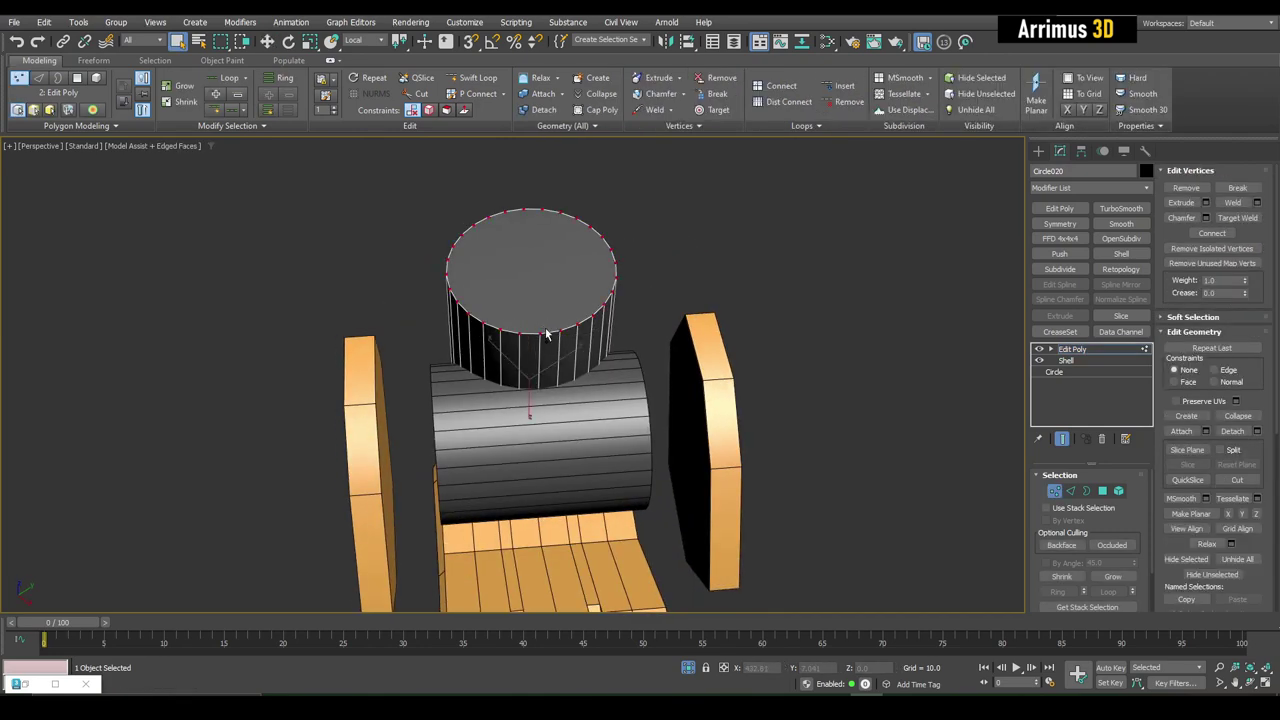
key(4)
key(1)
key(r)
mouse_move(545, 330)
alt+middle_down()
mouse_move(552, 423)
mouse_move(530, 408)
mouse_move(556, 386)
mouse_move(826, 319)
mouse_move(557, 334)
mouse_move(654, 350)
mouse_move(586, 314)
mouse_move(610, 308)
mouse_move(641, 348)
mouse_move(539, 357)
mouse_move(560, 346)
alt+middle_up()
Exit vertex mode, select the horizontal cylinder, then deselect everything.
key(1)
key(q)
click(550, 392)
click(826, 319)
Select Object008's octagonal side plate and pick one of its faces.
click(586, 314)
key(4)
click(590, 322)
key(1)
key(z)
key(w)
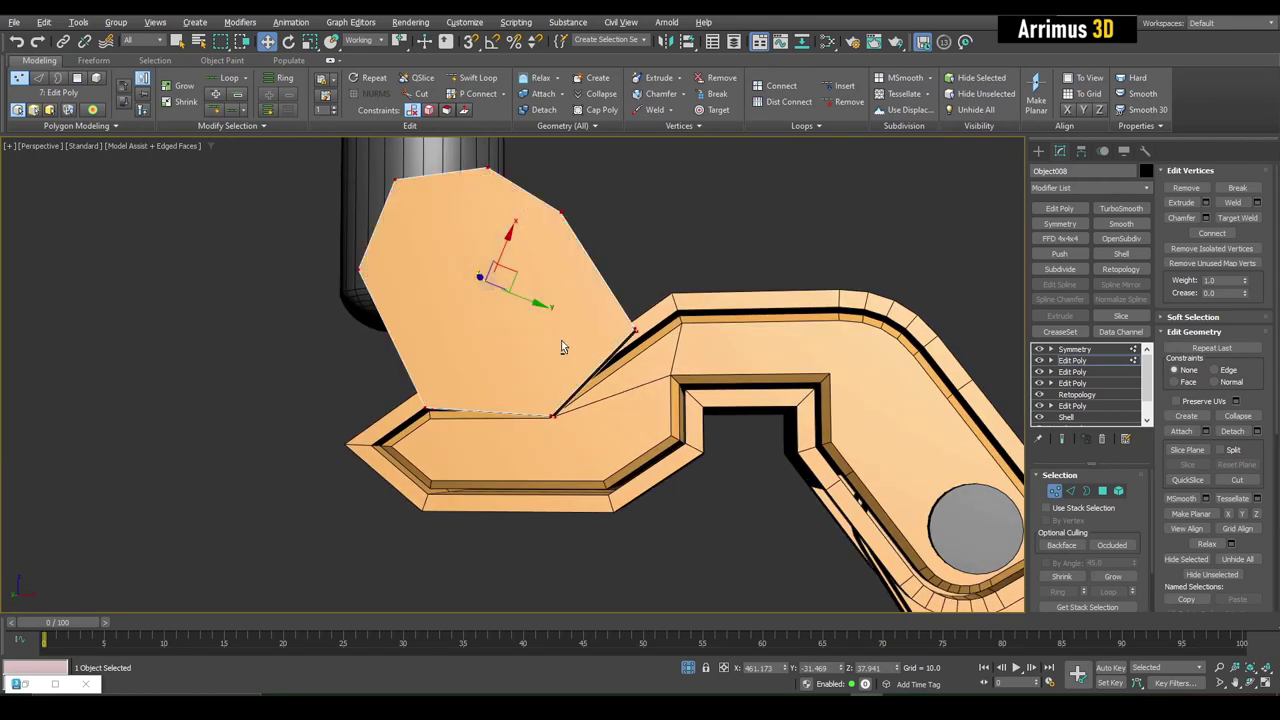
Turn on See-Through and move the plate's upper-right corner vertex into place.
key(2)
key(q)
mouse_move(437, 336)
alt+middle_down()
mouse_move(565, 313)
mouse_move(500, 357)
mouse_move(390, 385)
alt+middle_up()
key(1)
key(w)
key(alt+x)
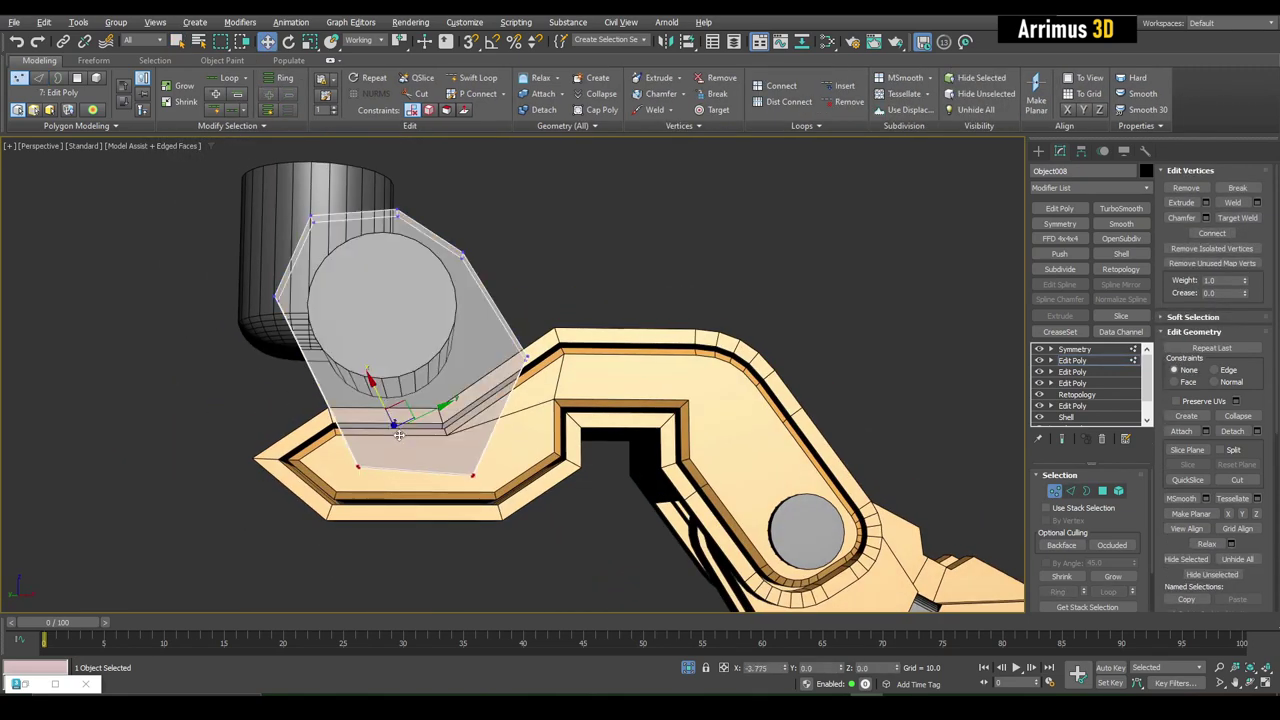
click(528, 352)
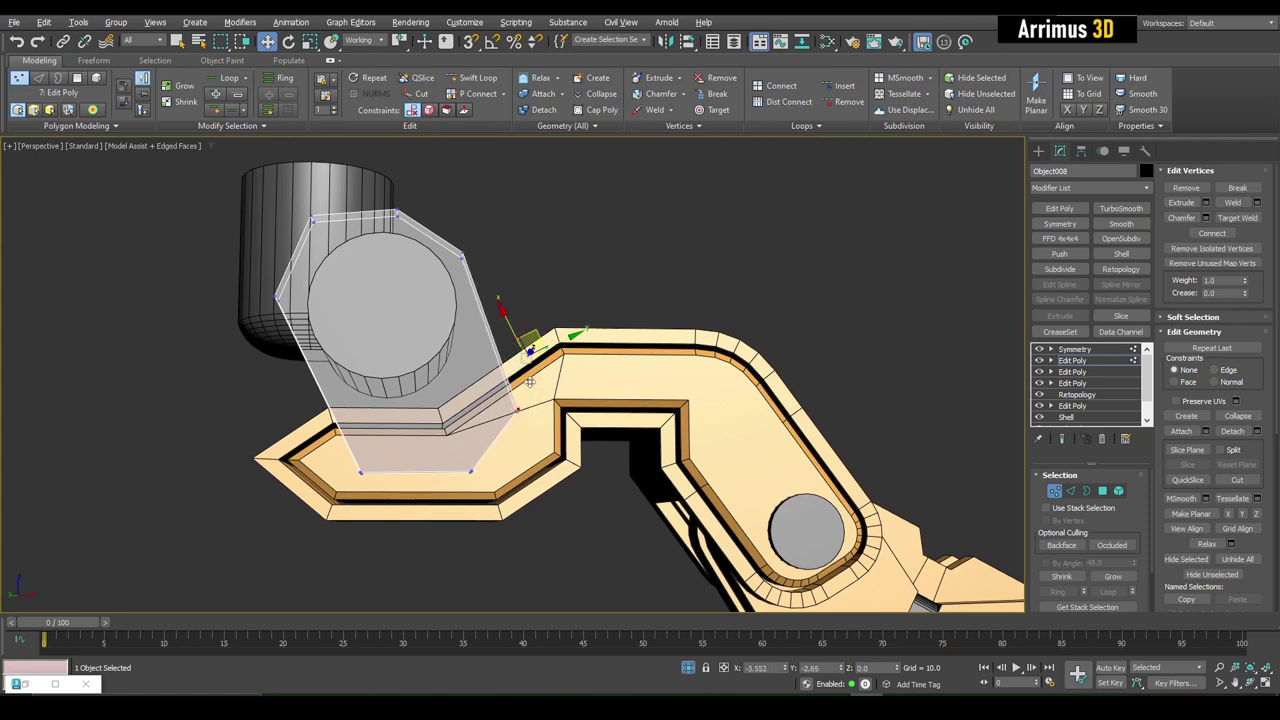
key(4)
mouse_move(537, 387)
alt+middle_down()
mouse_move(465, 428)
mouse_move(521, 353)
mouse_move(648, 261)
mouse_move(525, 324)
mouse_move(575, 322)
alt+middle_up()
Move the end edge-loop vertices of horizontal cylinder Circle016.
key(4)
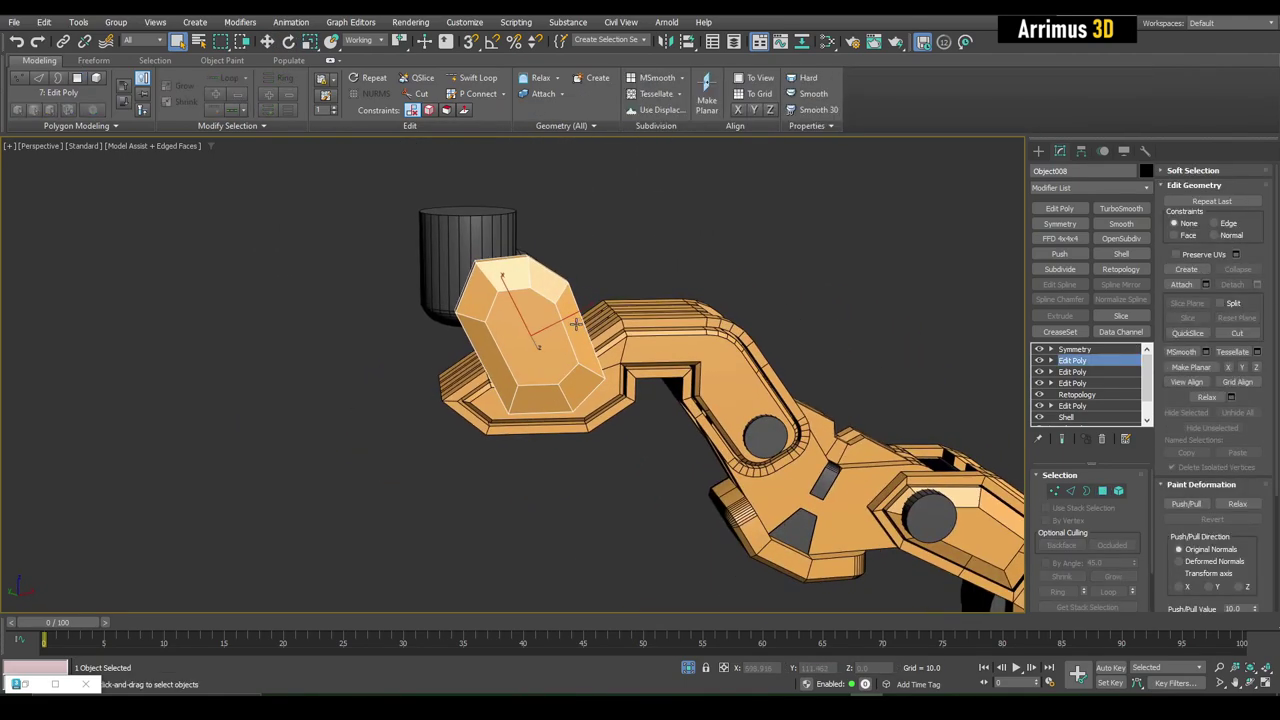
scroll(576, 322, up, 5)
click(482, 311)
alt+middle_drag(482, 311, 495, 385)
key(1)
key(w)
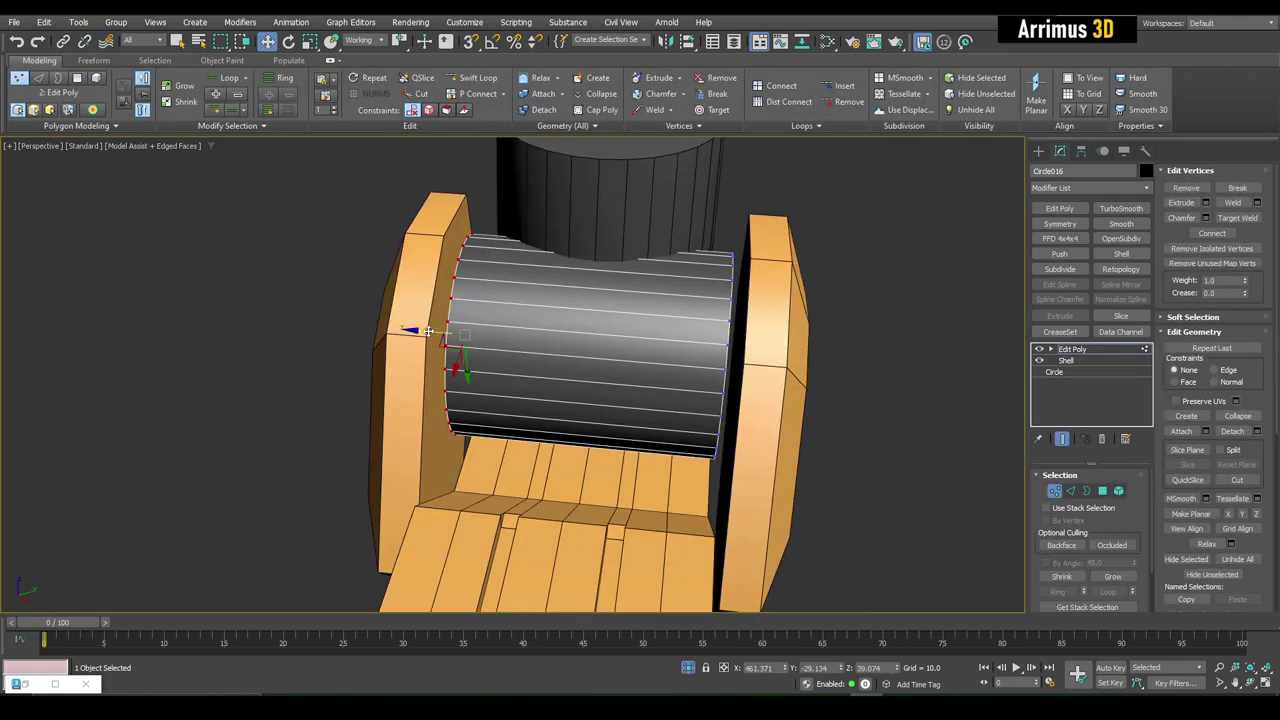
key(1)
Add a Symmetry modifier to the cylinder so both ends match.
key(q)
mouse_move(413, 328)
alt+middle_down()
mouse_move(697, 336)
mouse_move(650, 330)
mouse_move(700, 320)
alt+middle_up()
click(1058, 224)
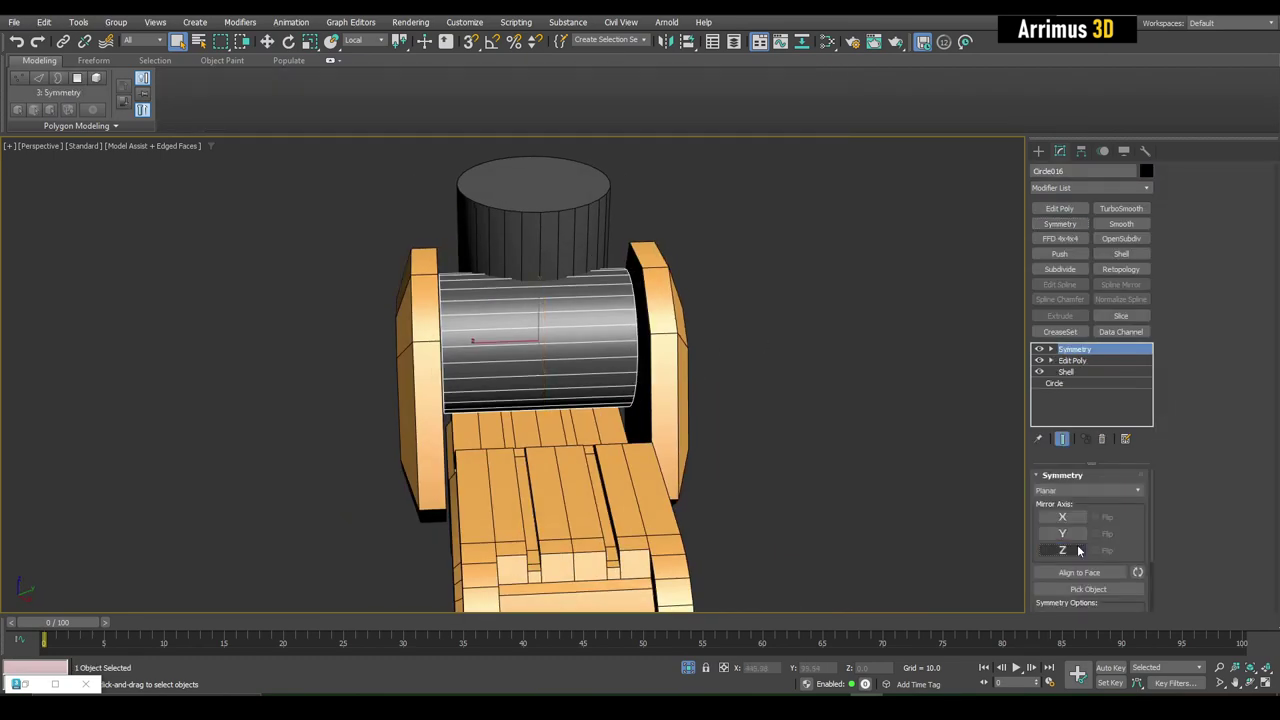
click(850, 300)
alt+middle_drag(850, 300, 510, 335)
scroll(450, 370, up, 2)
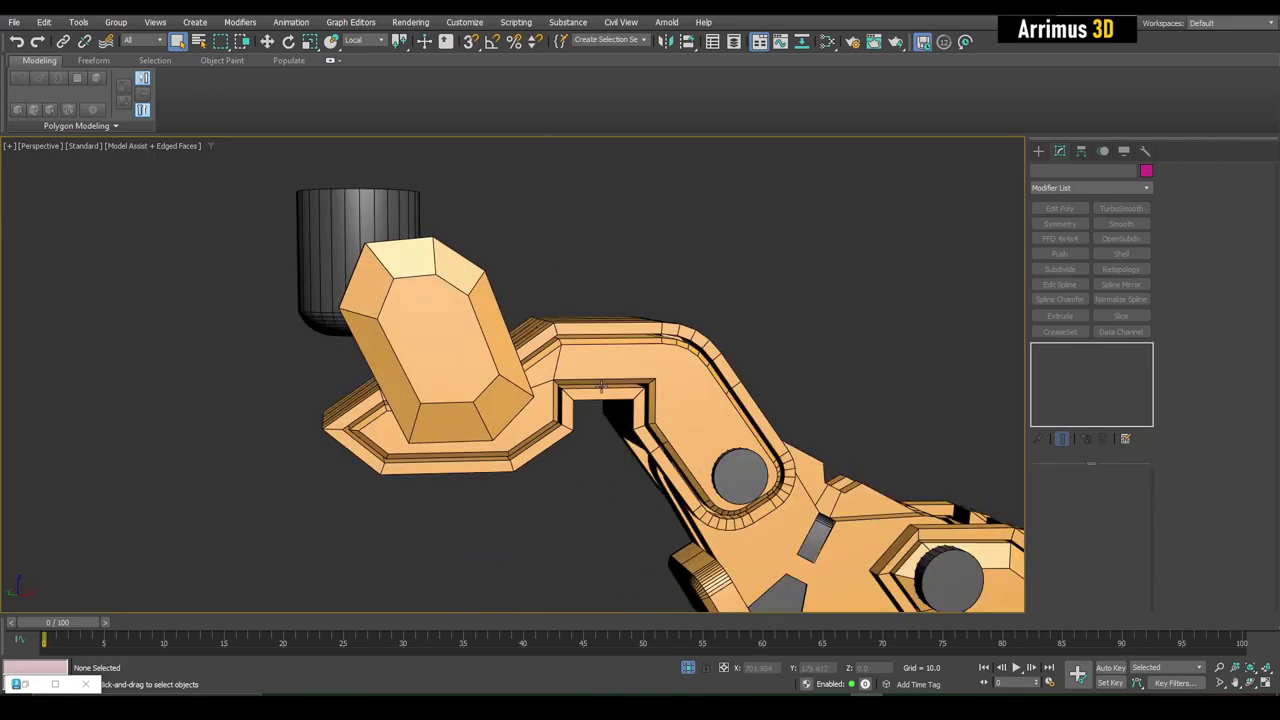
scroll(450, 370, up, 3)
mouse_move(447, 372)
alt+middle_down()
mouse_move(457, 331)
mouse_move(500, 330)
mouse_move(540, 365)
mouse_move(457, 309)
mouse_move(650, 335)
alt+middle_up()
Select a strip of top polygons in Line010's Edit Poly.
click(500, 330)
click(1072, 360)
mouse_move(690, 260)
alt+middle_down()
mouse_move(708, 232)
mouse_move(647, 406)
mouse_move(632, 410)
alt+middle_up()
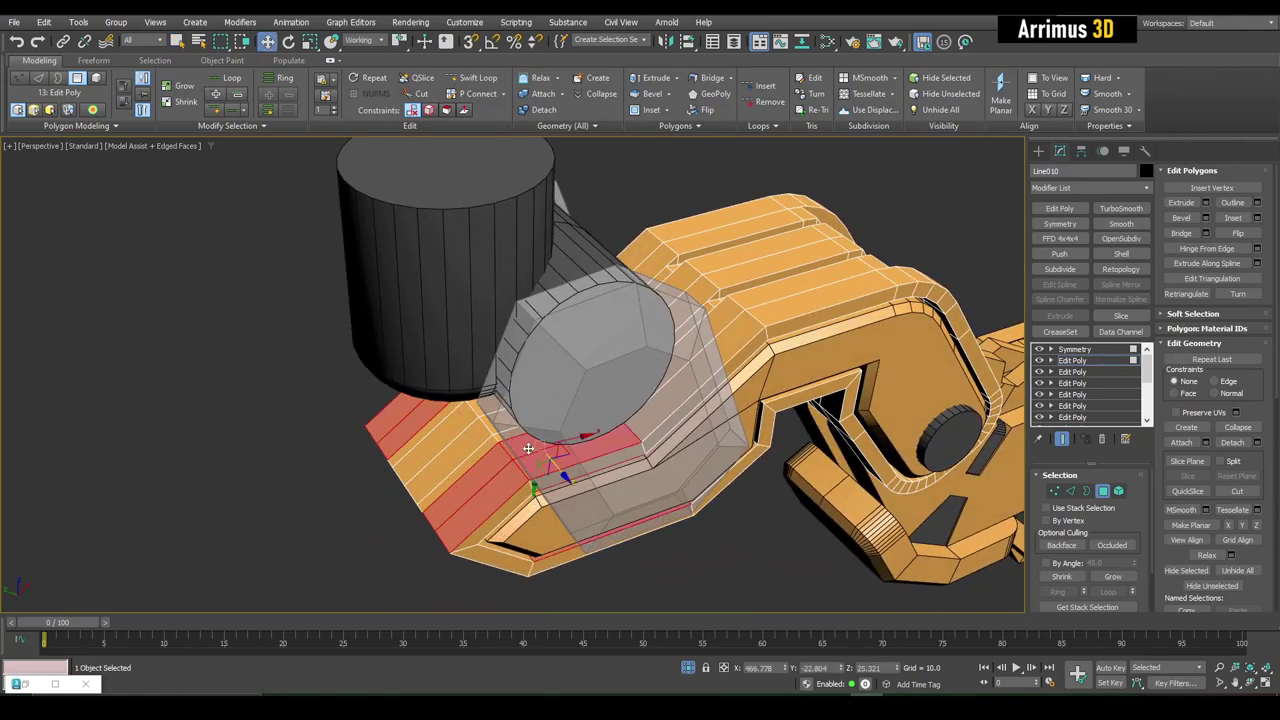
alt+middle_drag(528, 448, 630, 403)
key(2)
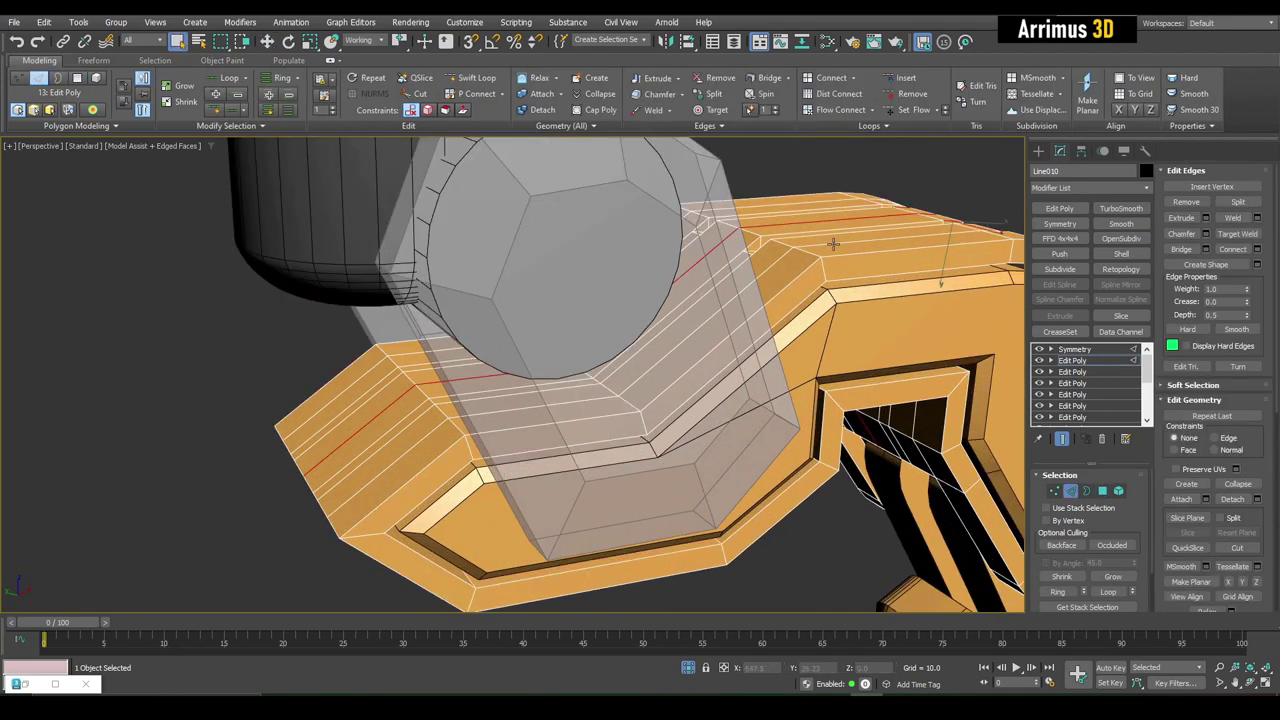
key(4)
click(841, 246)
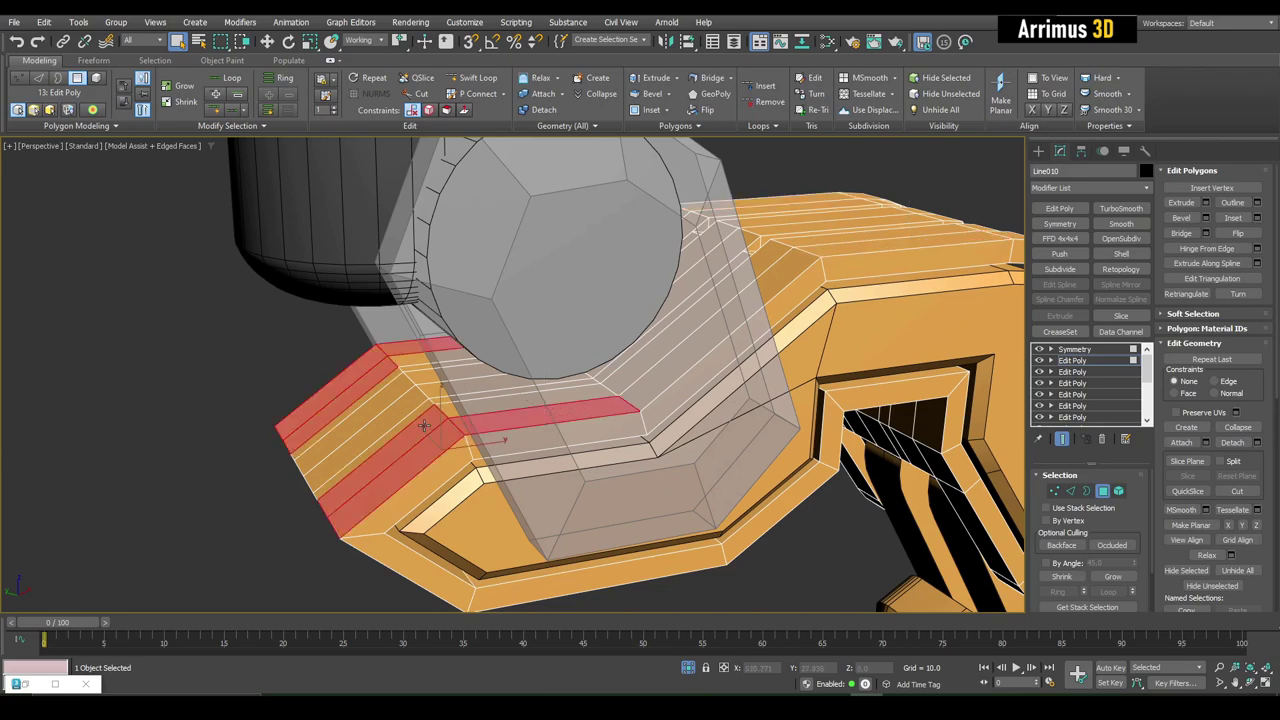
Move the polygon strip to reshape the bracket's top near the joint.
alt+middle_drag(424, 426, 463, 400)
key(w)
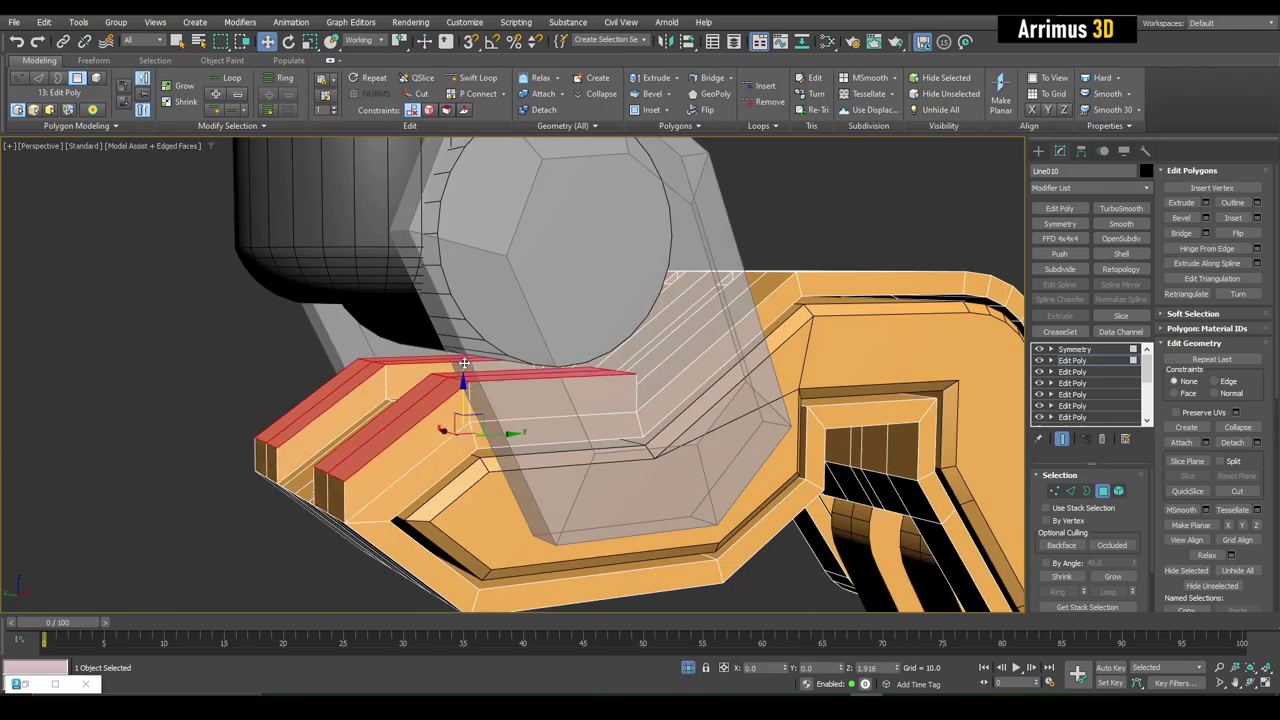
mouse_move(463, 350)
alt+middle_down()
mouse_move(591, 400)
mouse_move(622, 396)
alt+middle_up()
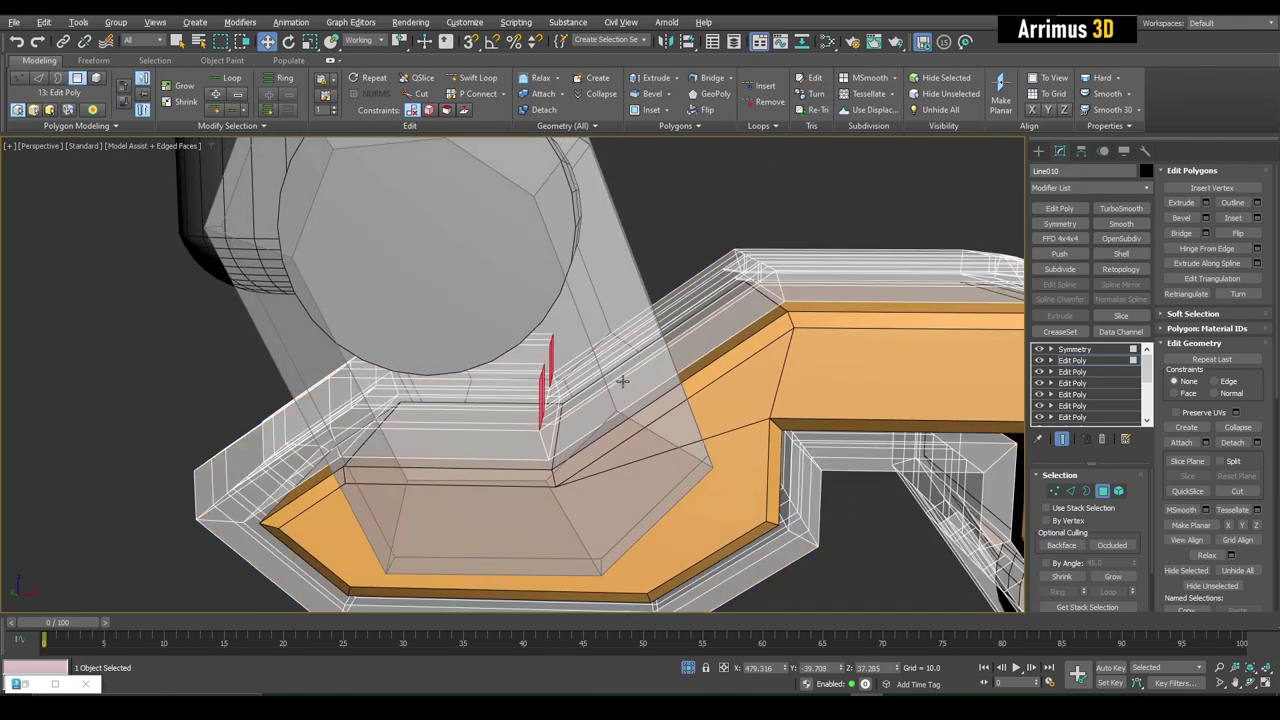
scroll(560, 370, down, 2)
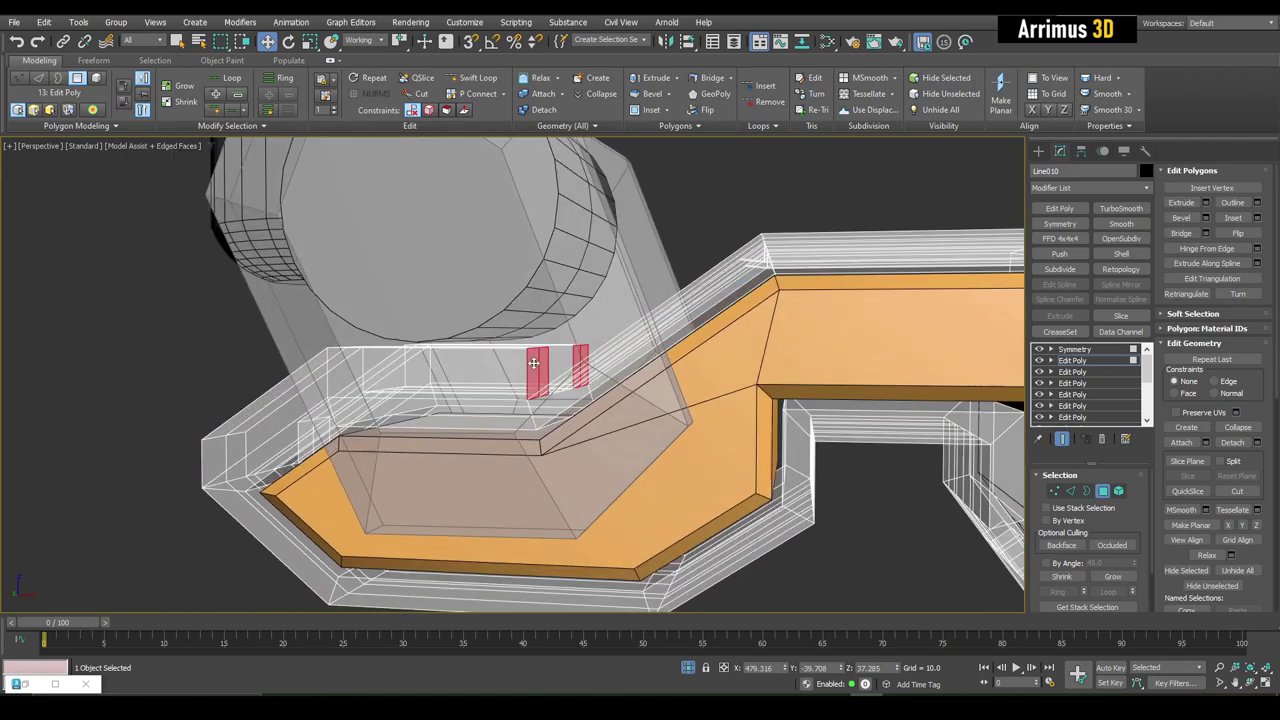
scroll(535, 364, down, 2)
scroll(594, 361, down, 2)
mouse_move(594, 361)
middle_down()
mouse_move(608, 350)
mouse_move(564, 368)
middle_up()
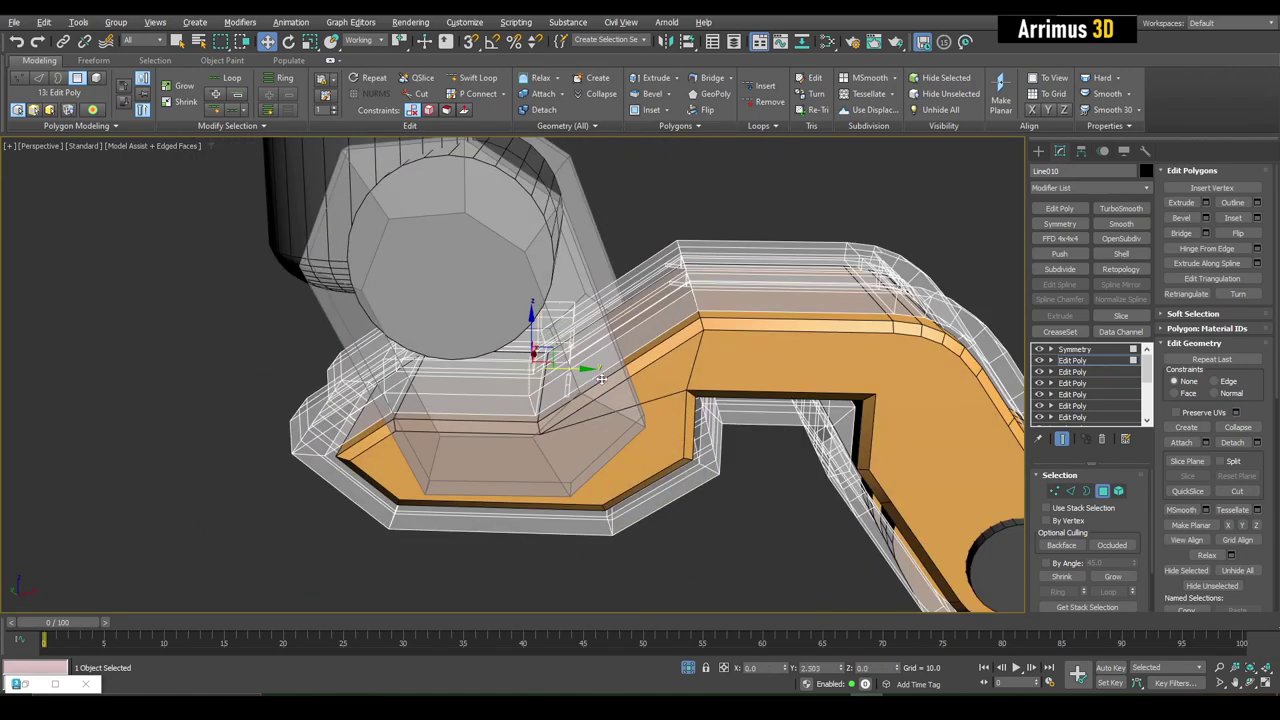
key(q)
scroll(586, 368, up, 3)
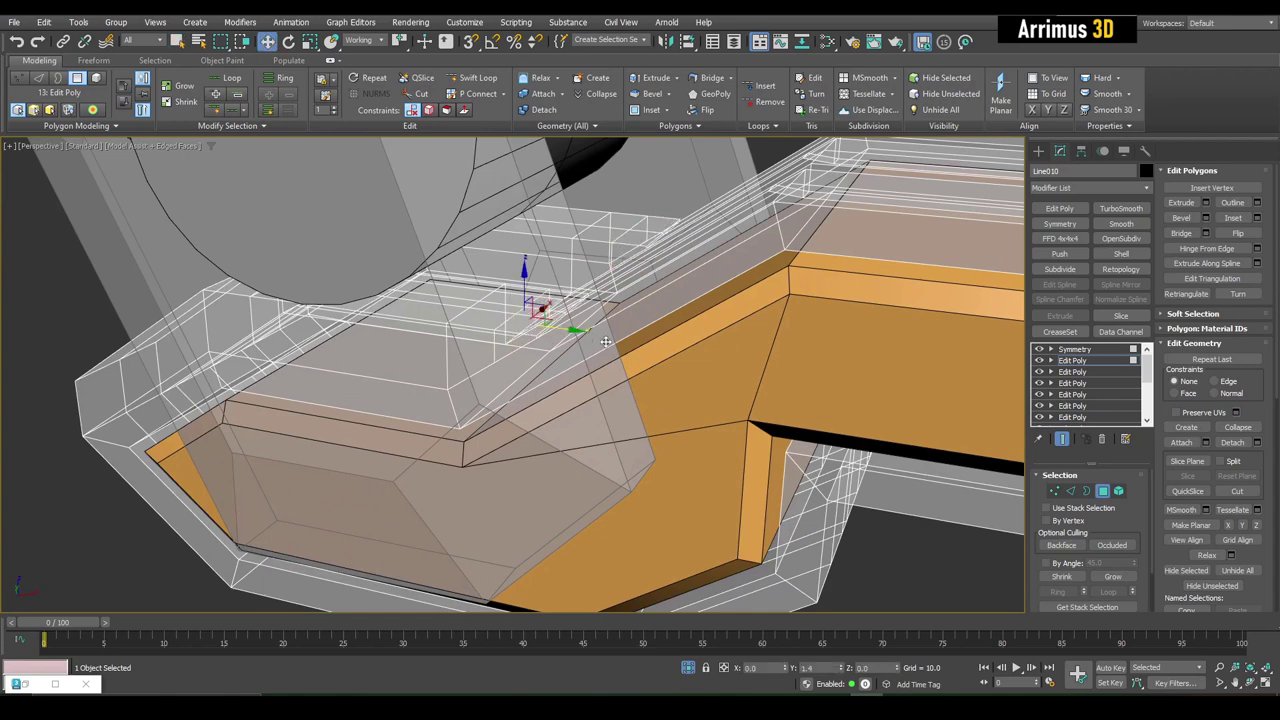
scroll(570, 338, up, 2)
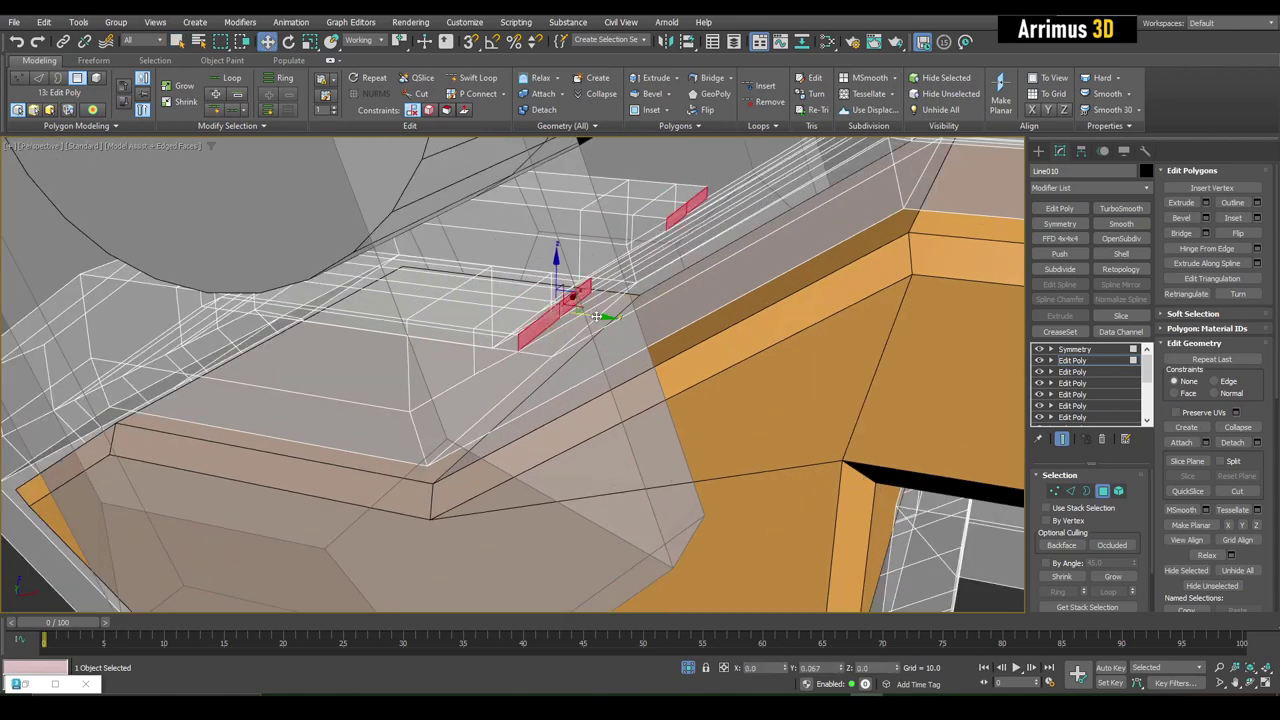
scroll(632, 333, down, 5)
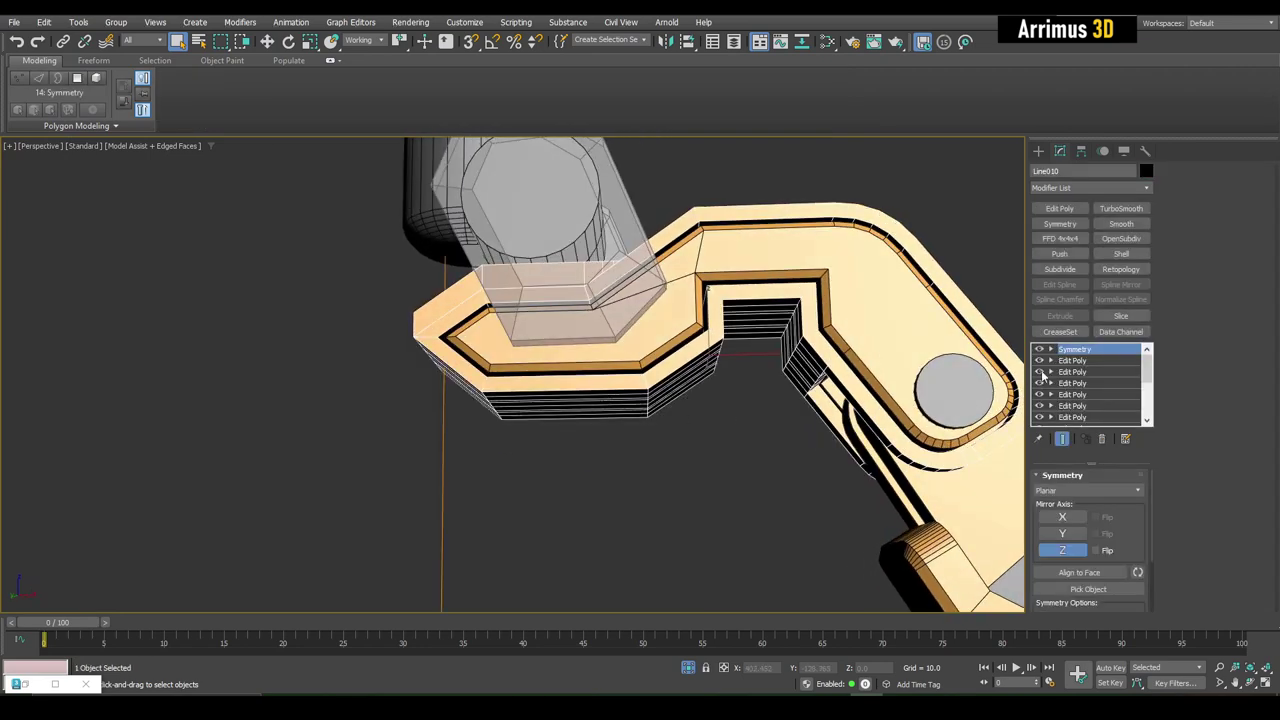
Select polygons on the base bracket's side in Edit Poly and move them.
click(1044, 374)
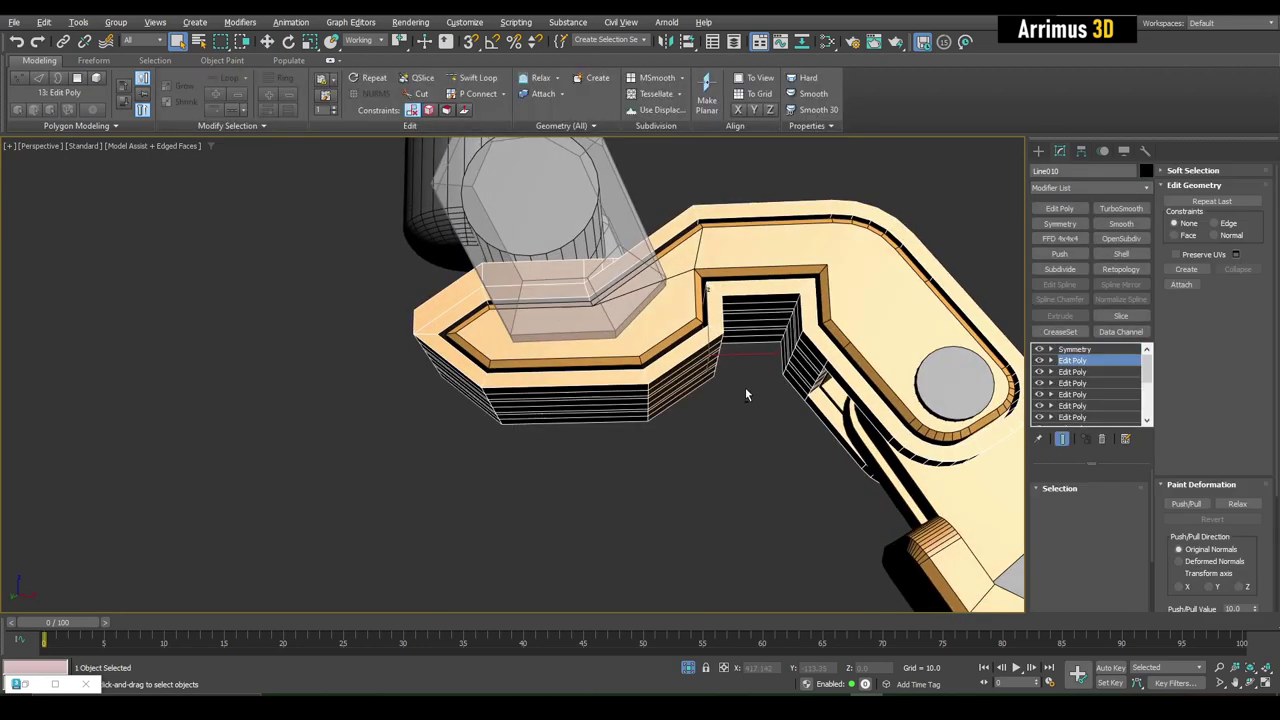
key(4)
scroll(672, 427, up, 3)
click(599, 351)
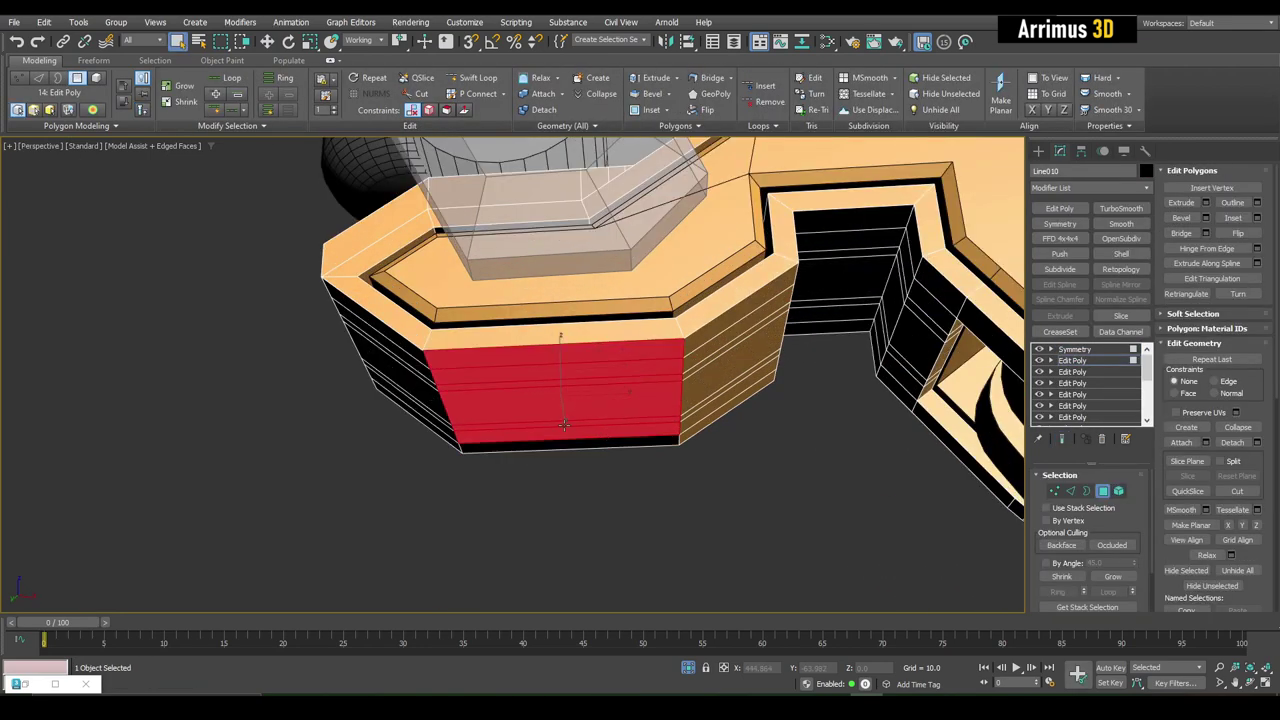
mouse_move(564, 425)
alt+middle_down()
mouse_move(510, 428)
mouse_move(480, 380)
alt+middle_up()
key(w)
scroll(480, 380, up, 3)
key(q)
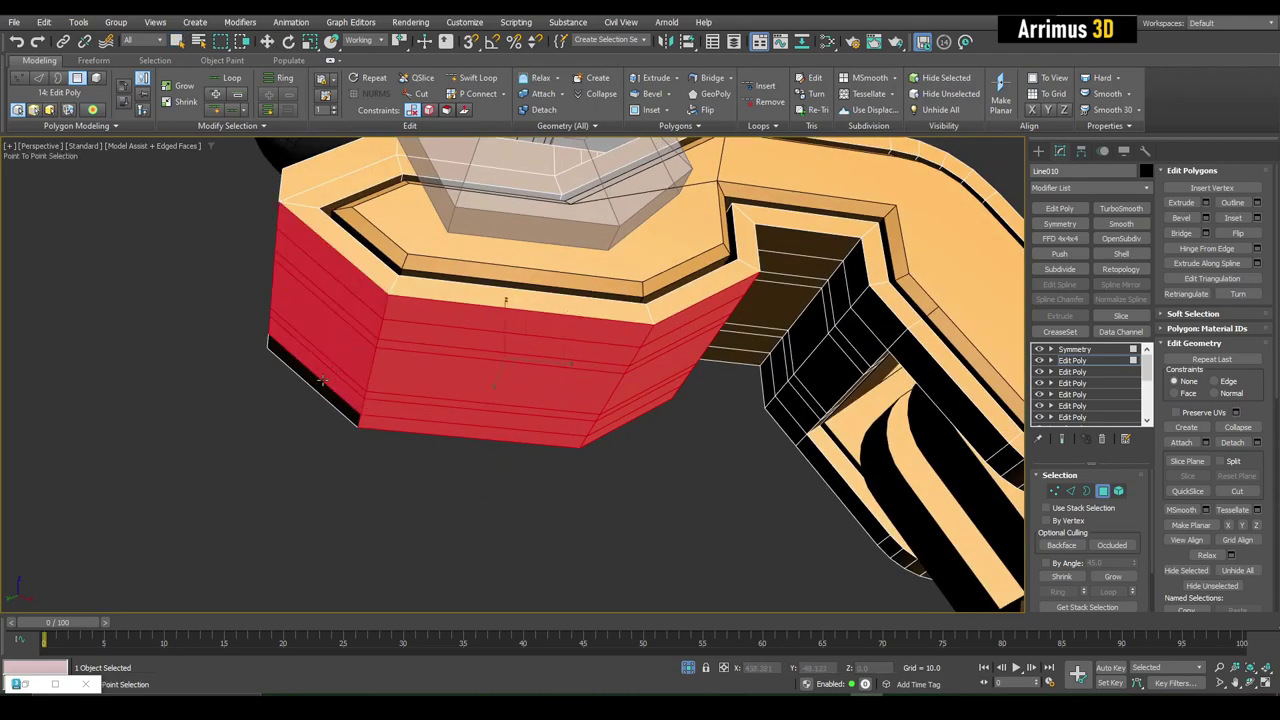
scroll(322, 380, down, 2)
key(w)
Orbit and zoom around the arm onto the top joint, then deselect everything.
mouse_move(463, 330)
alt+middle_down()
mouse_move(466, 362)
mouse_move(447, 354)
mouse_move(480, 338)
alt+middle_up()
scroll(466, 362, down, 3)
scroll(447, 354, down, 3)
scroll(475, 341, down, 2)
scroll(480, 338, up, 2)
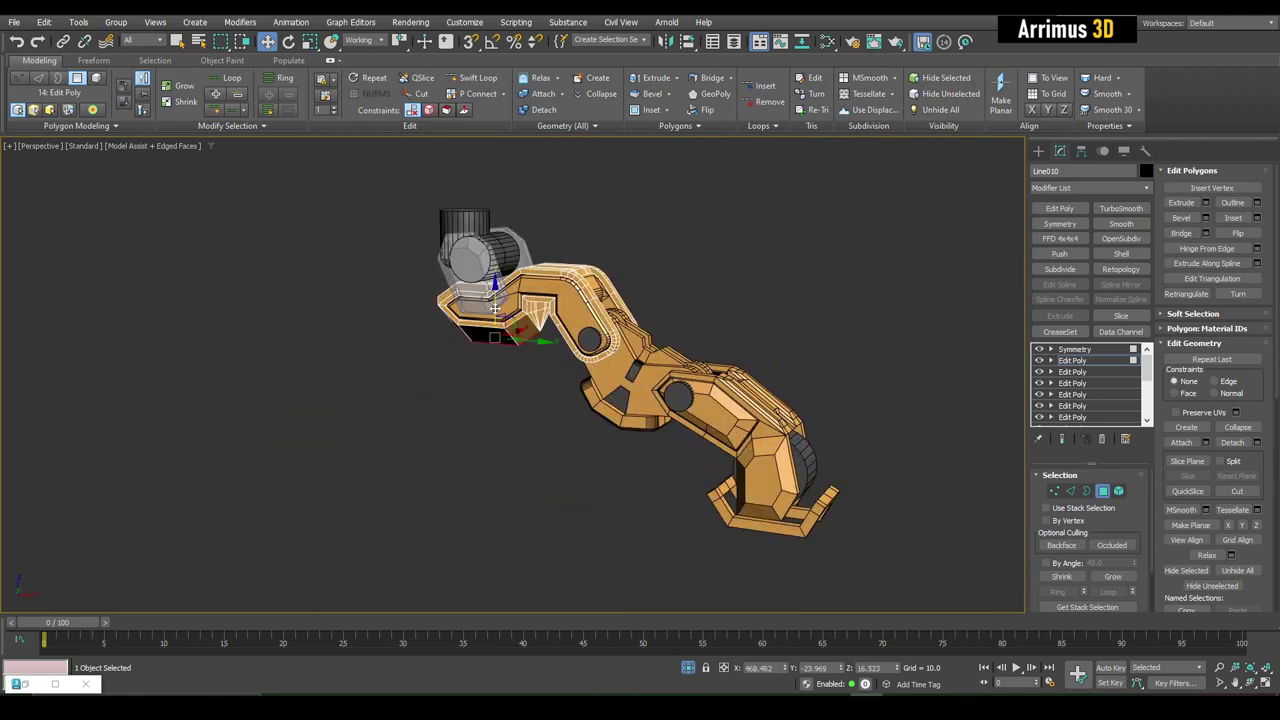
alt+middle_drag(495, 308, 505, 308)
scroll(493, 335, up, 3)
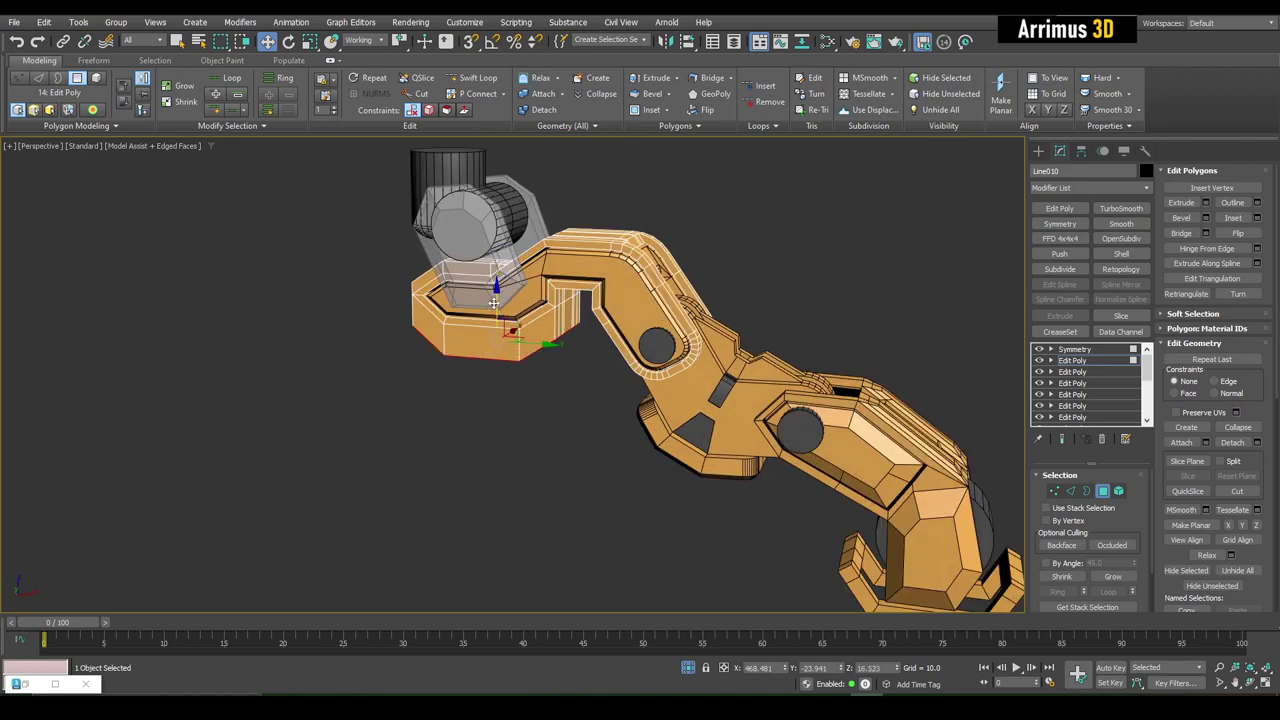
scroll(505, 372, down, 3)
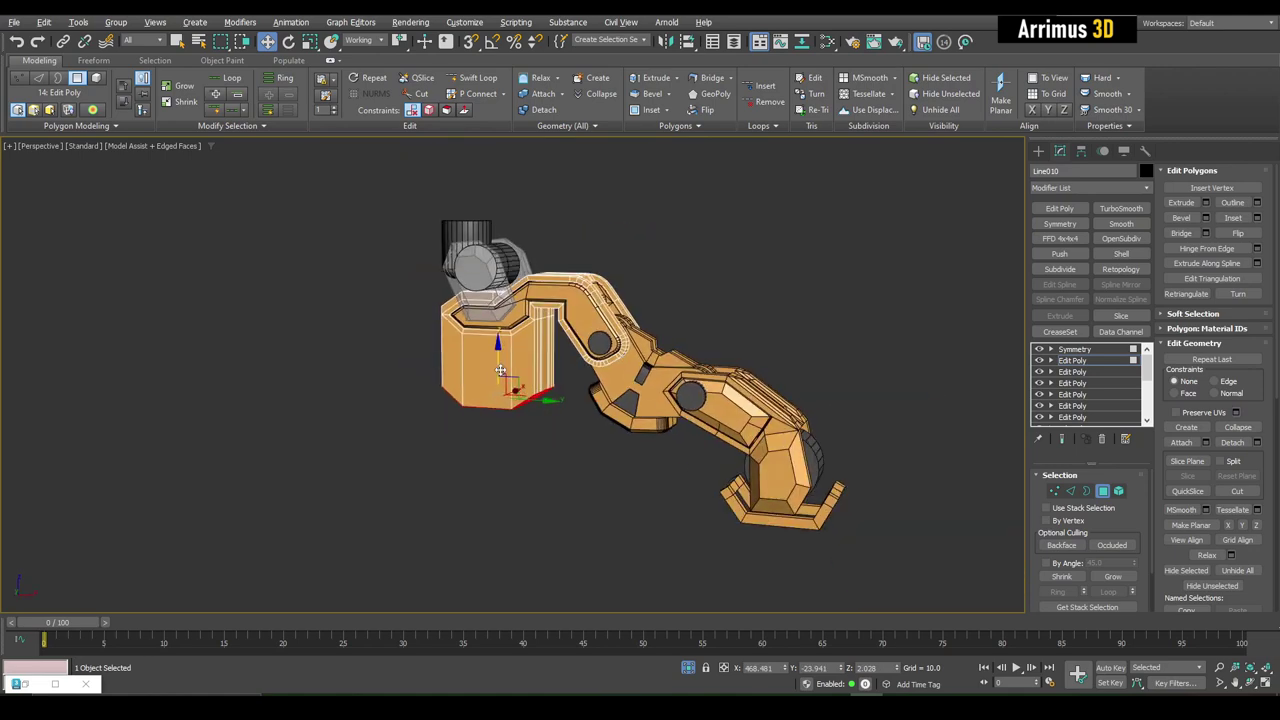
alt+middle_drag(505, 372, 509, 318)
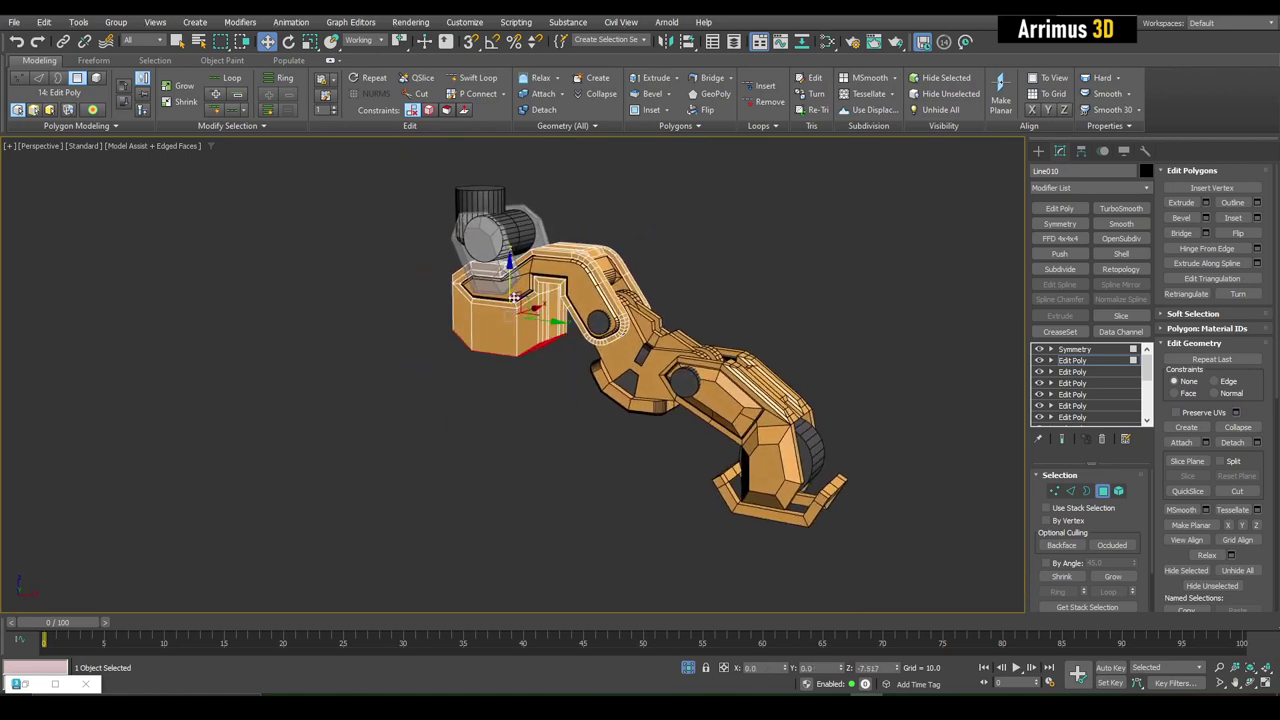
scroll(513, 297, up, 3)
key(ctrl+d)
Nudge the three upper joint parts slightly up and to the right.
scroll(760, 375, up, 2)
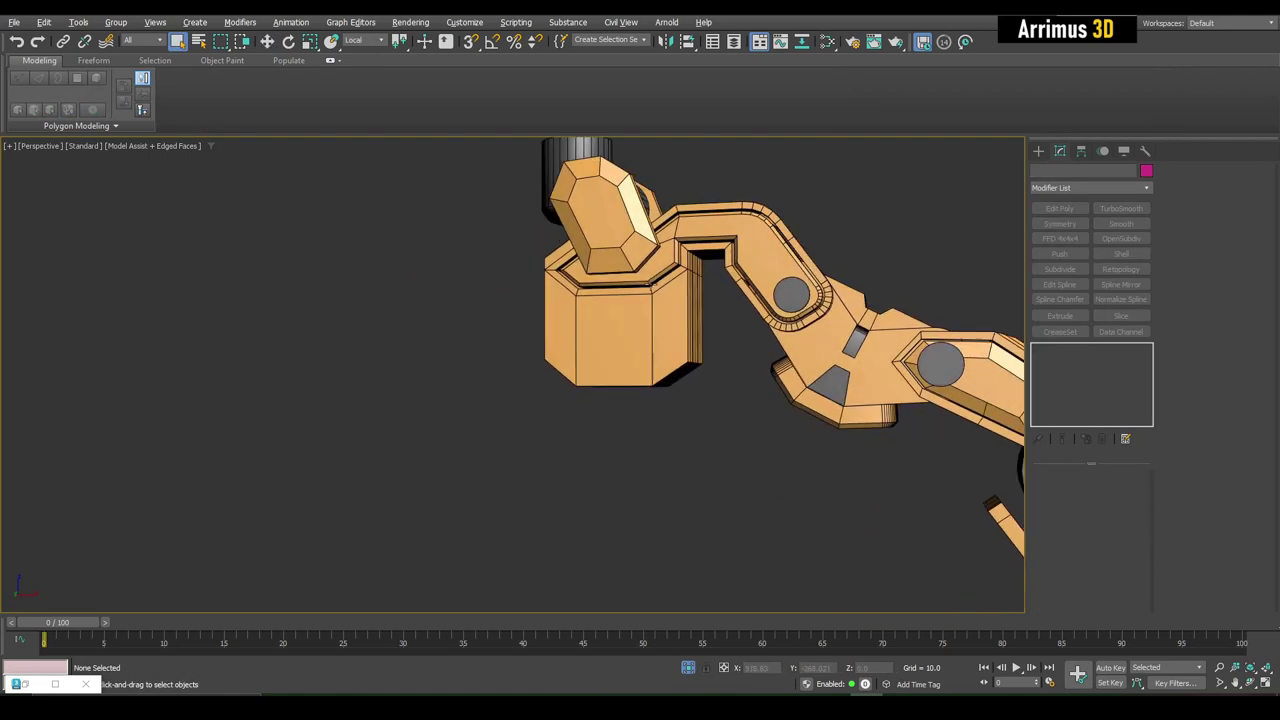
scroll(410, 297, down, 3)
key(w)
click(410, 297)
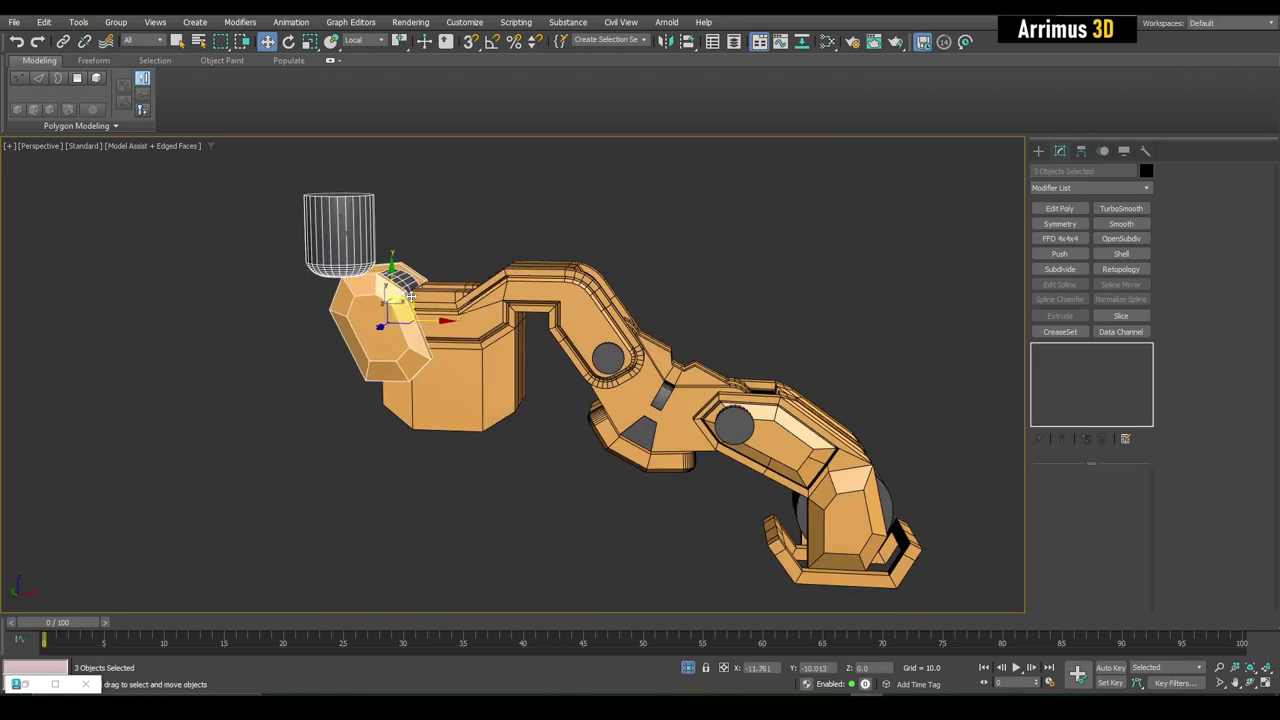
drag(395, 316, 409, 311)
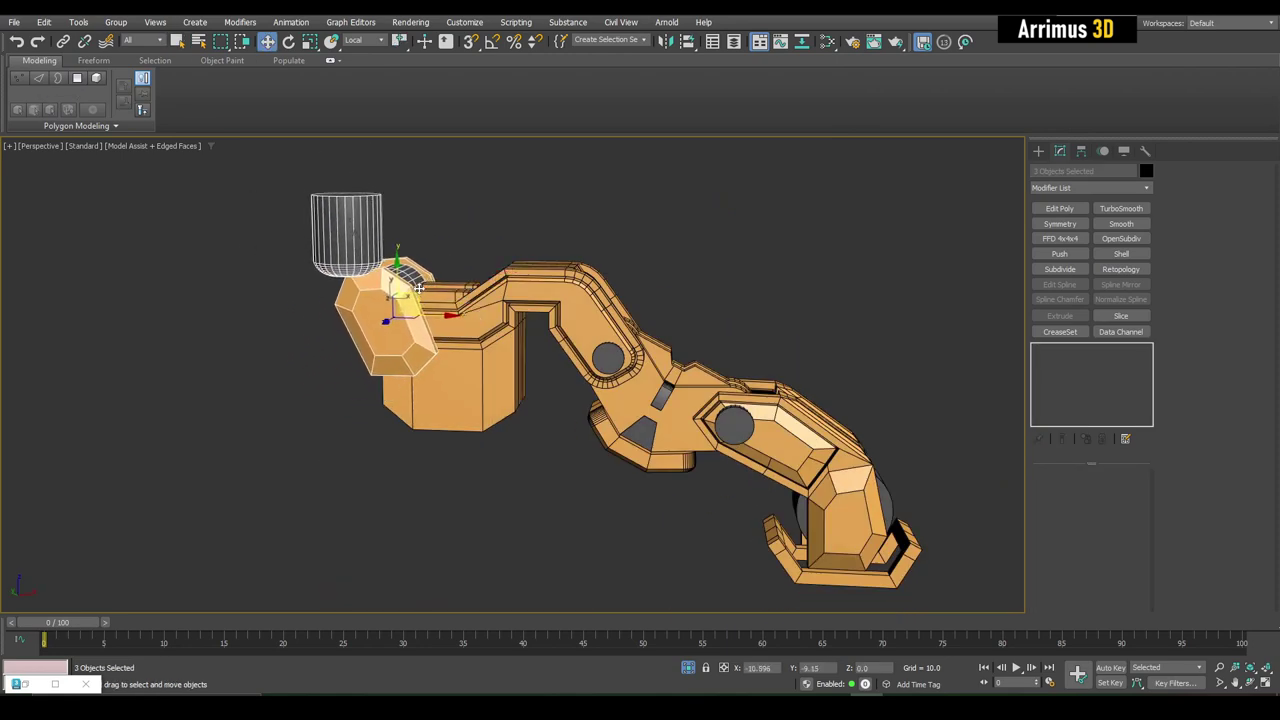
alt+middle_drag(409, 311, 532, 266)
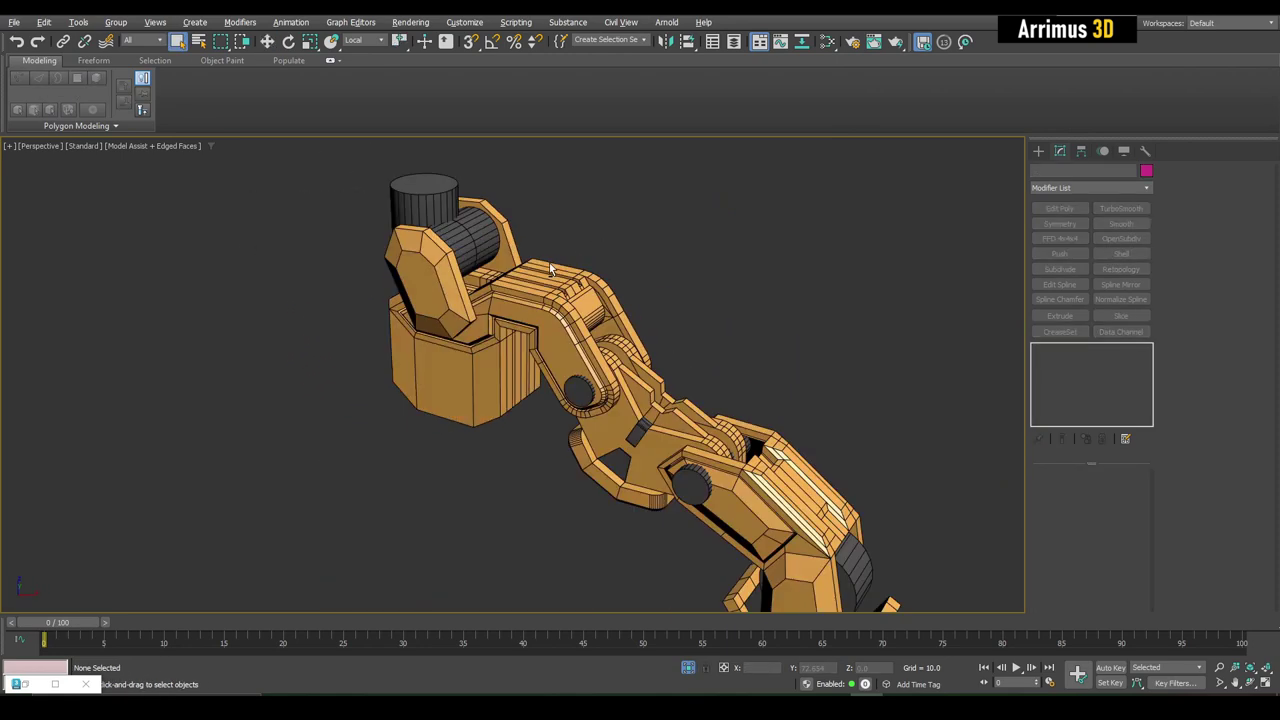
Assign the orange Material #21 to the black vertical and horizontal pin cylinders.
click(495, 240)
ctrl+click(503, 242)
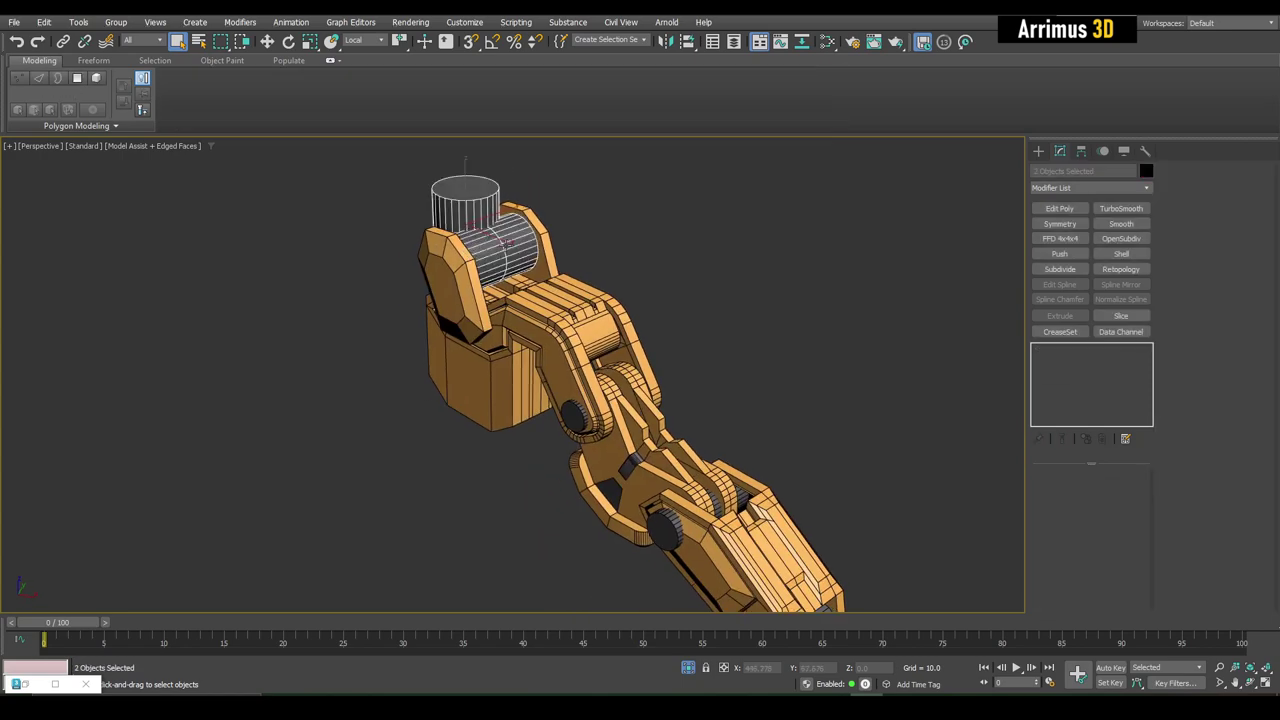
key(m)
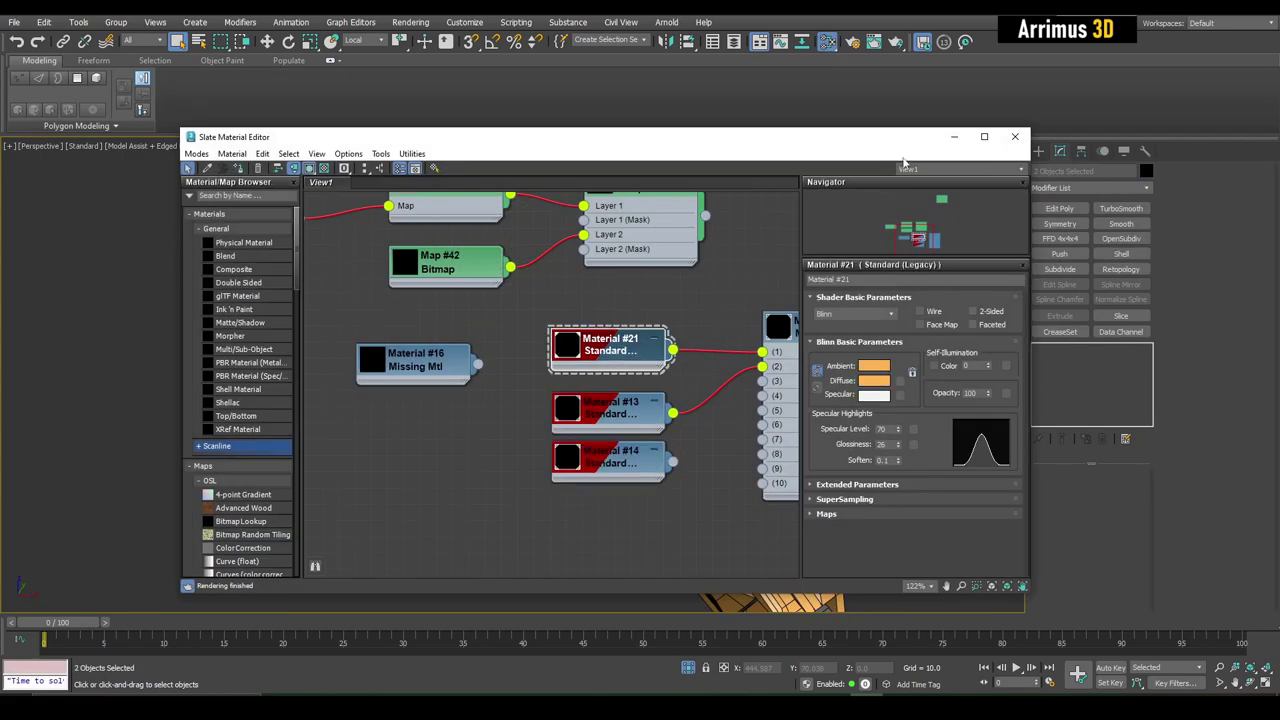
click(1015, 136)
Check the recoloured cylinders and select the orange vertical cylinder.
mouse_move(929, 159)
alt+middle_down()
mouse_move(600, 300)
mouse_move(540, 225)
alt+middle_up()
scroll(600, 300, up, 5)
scroll(567, 337, down, 5)
key(F4)
key(F4)
click(540, 225)
key(w)
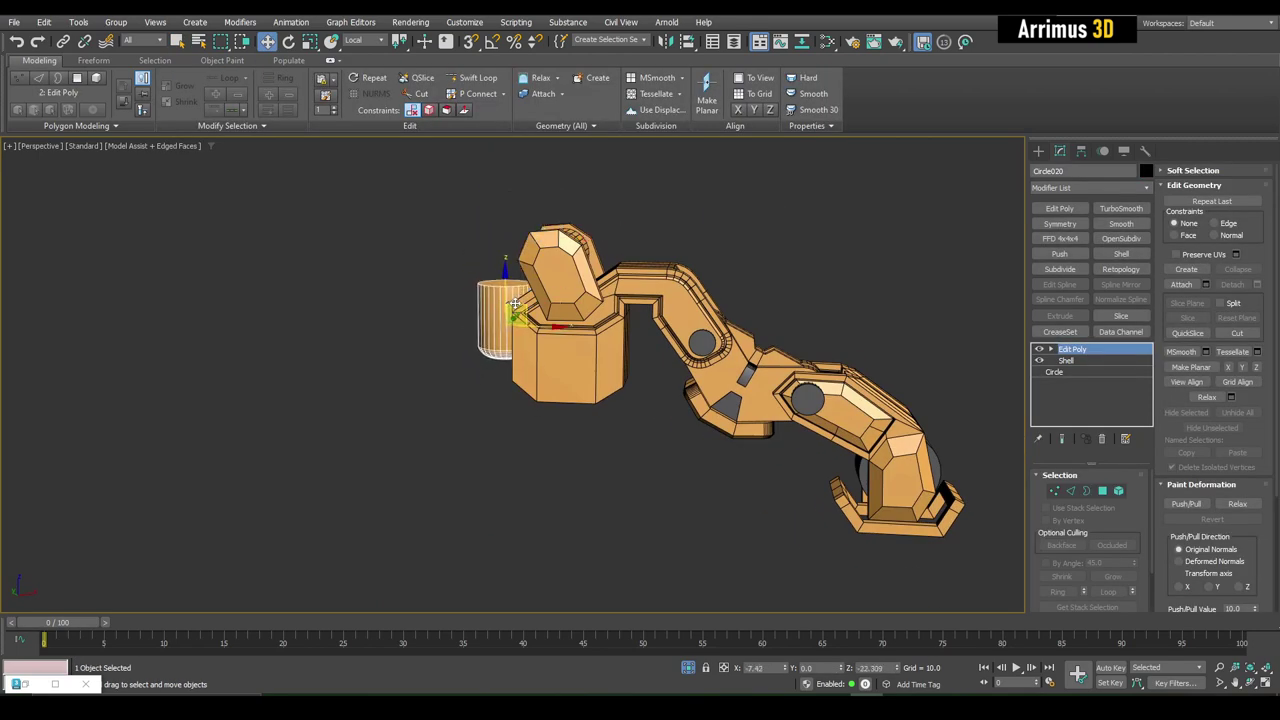
Scale the top vertices of cylinder Circle020 to reshape its top.
mouse_move(523, 302)
alt+middle_down()
mouse_move(543, 400)
mouse_move(480, 309)
mouse_move(522, 289)
alt+middle_up()
key(4)
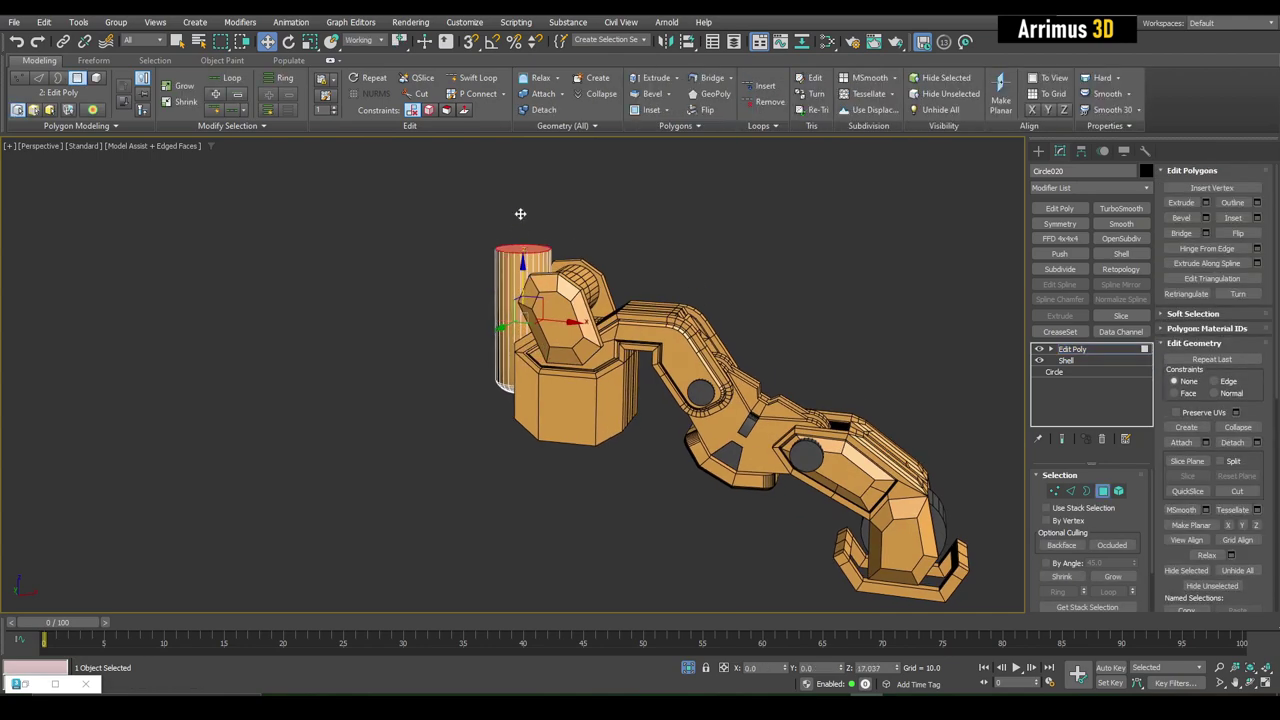
alt+middle_drag(520, 213, 514, 272)
key(4)
key(q)
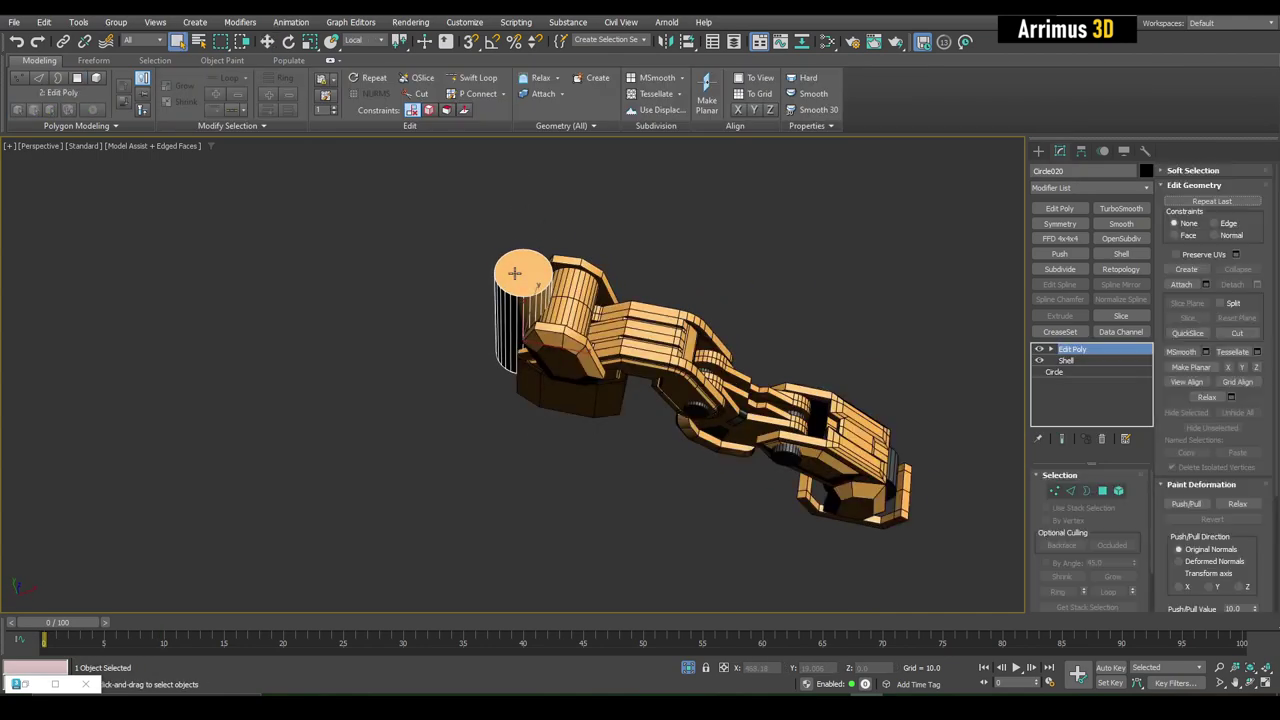
key(1)
key(r)
scroll(514, 272, up, 3)
scroll(537, 440, up, 2)
mouse_move(537, 440)
alt+middle_down()
mouse_move(548, 352)
mouse_move(436, 350)
alt+middle_up()
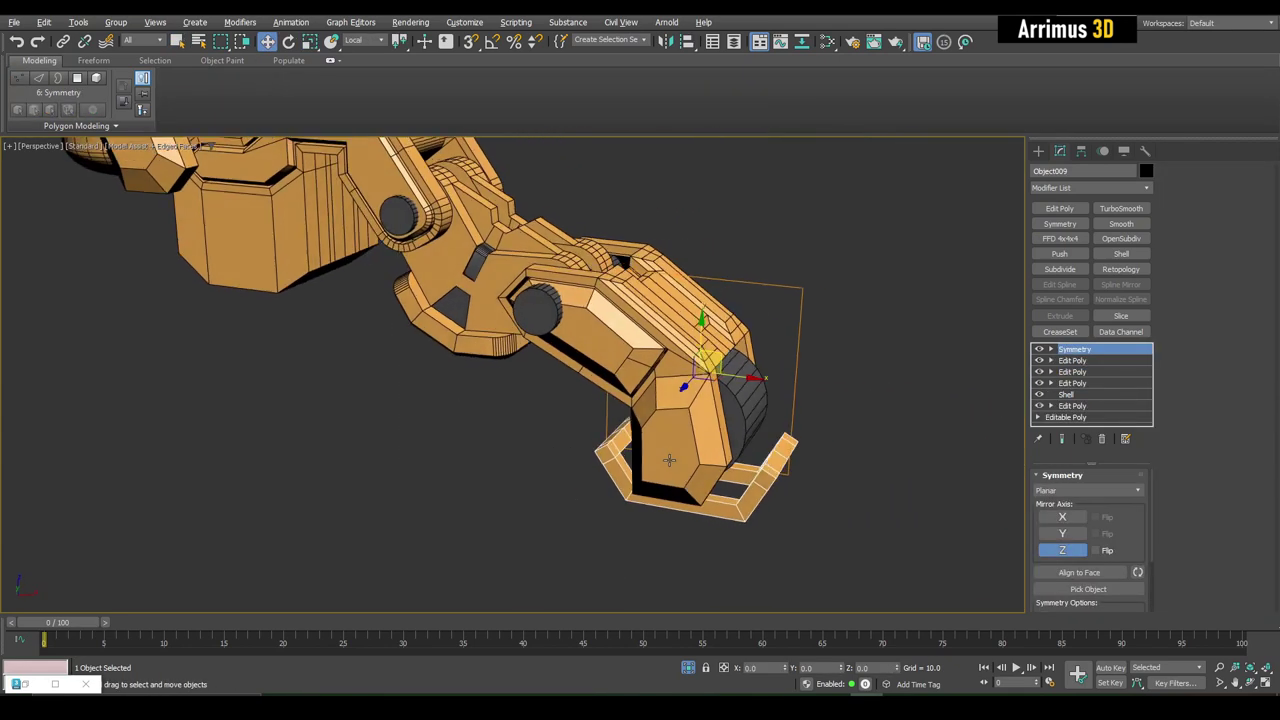
Bevel the claw's U-shaped foot polygons with Height 1.1 and Outline -1.12.
alt+middle_drag(669, 460, 800, 430)
click(1072, 360)
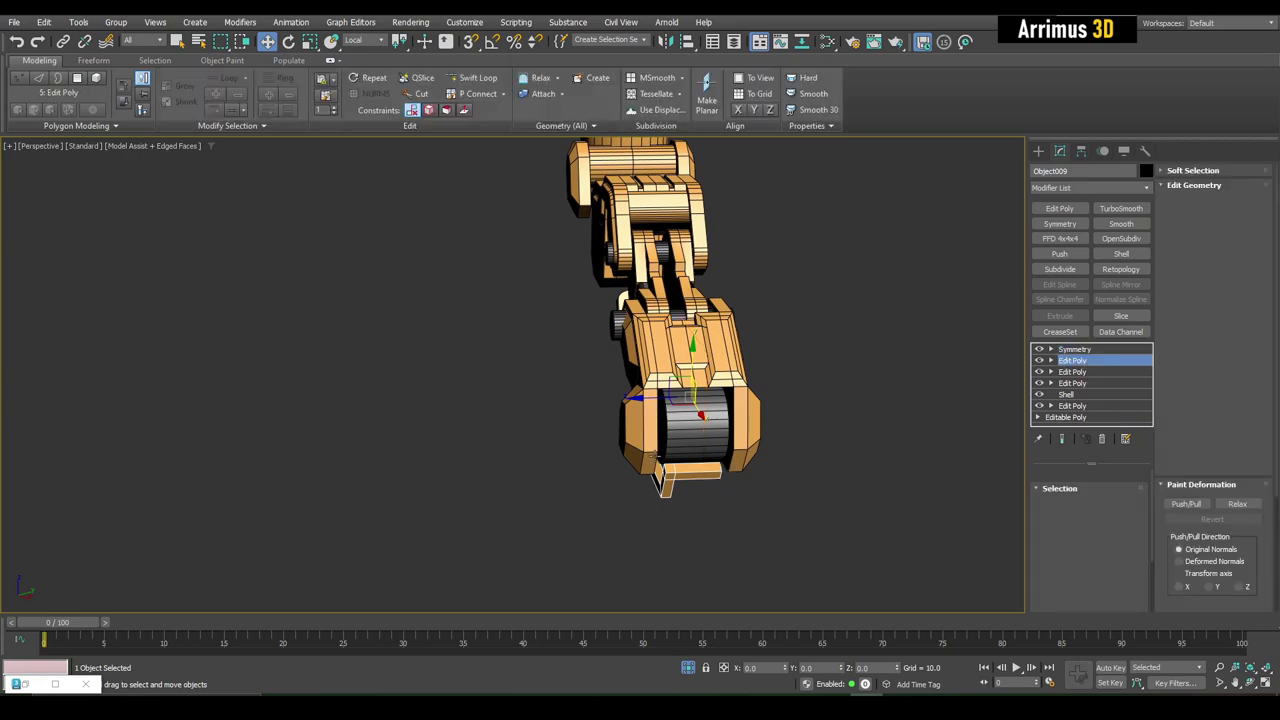
scroll(695, 449, up, 3)
key(1)
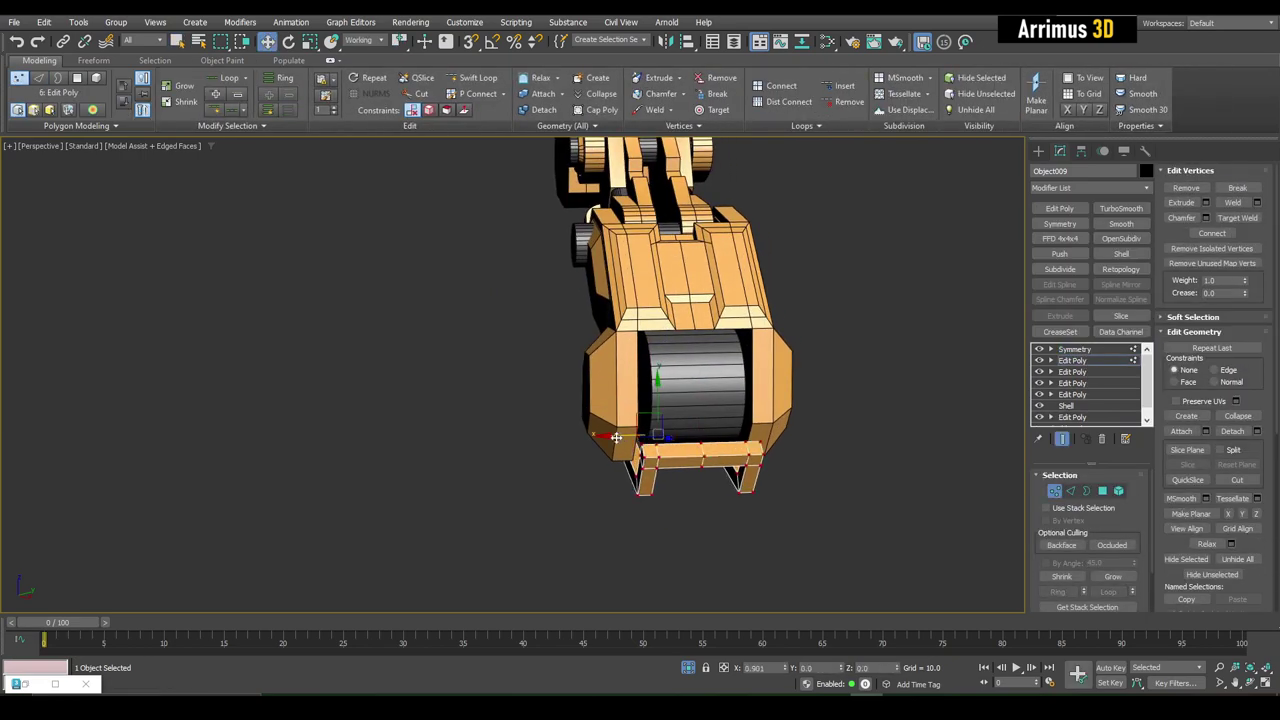
mouse_move(597, 437)
alt+middle_down()
mouse_move(586, 429)
mouse_move(680, 440)
mouse_move(572, 461)
mouse_move(711, 403)
mouse_move(692, 400)
alt+middle_up()
key(4)
click(700, 455)
key(q)
alt+middle_drag(463, 461, 892, 330)
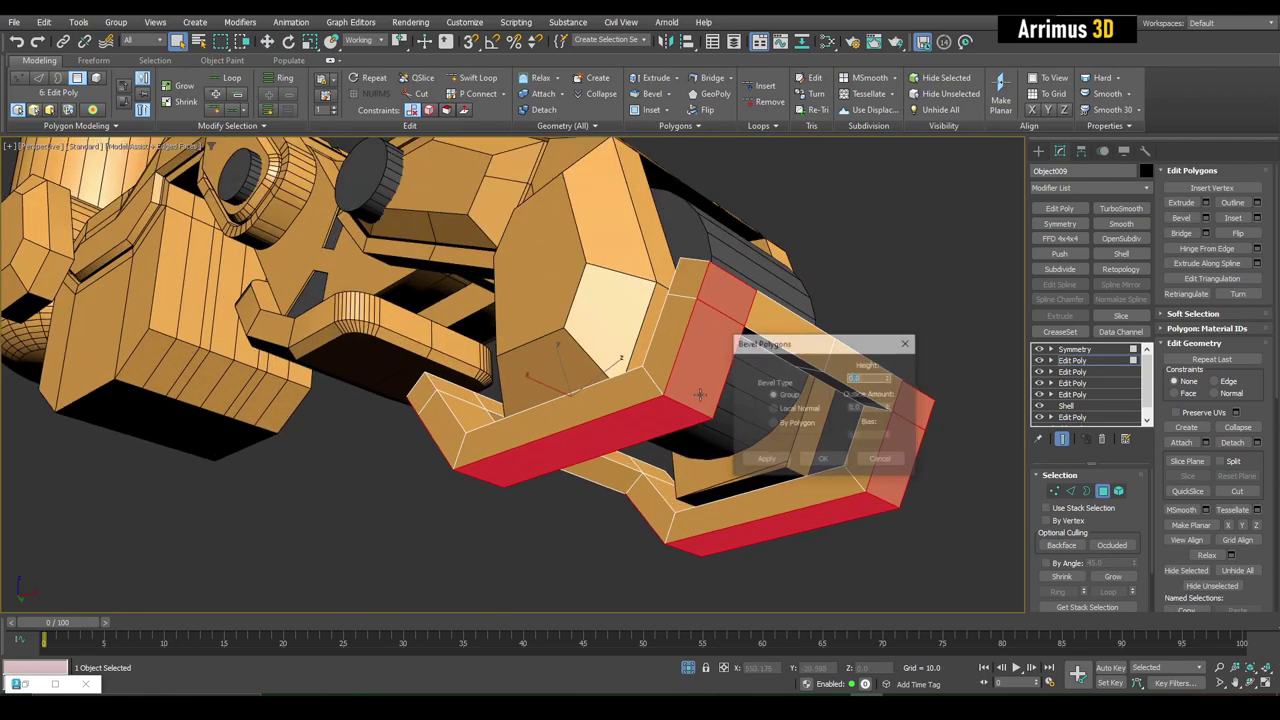
click(823, 459)
Select a group of the claw's vertices from below in vertex mode.
key(4)
mouse_move(823, 459)
alt+middle_down()
mouse_move(665, 550)
mouse_move(697, 553)
alt+middle_up()
scroll(698, 540, down, 1)
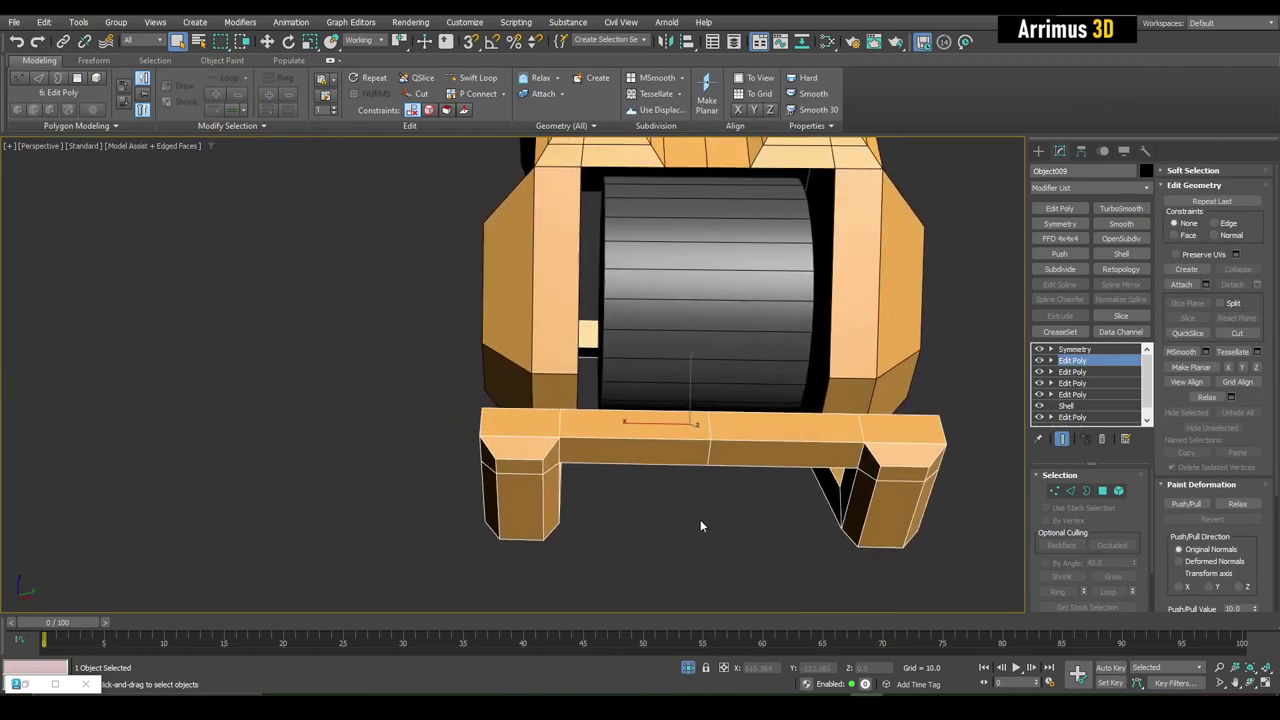
key(1)
scroll(700, 519, down, 2)
alt+middle_drag(505, 385, 501, 389)
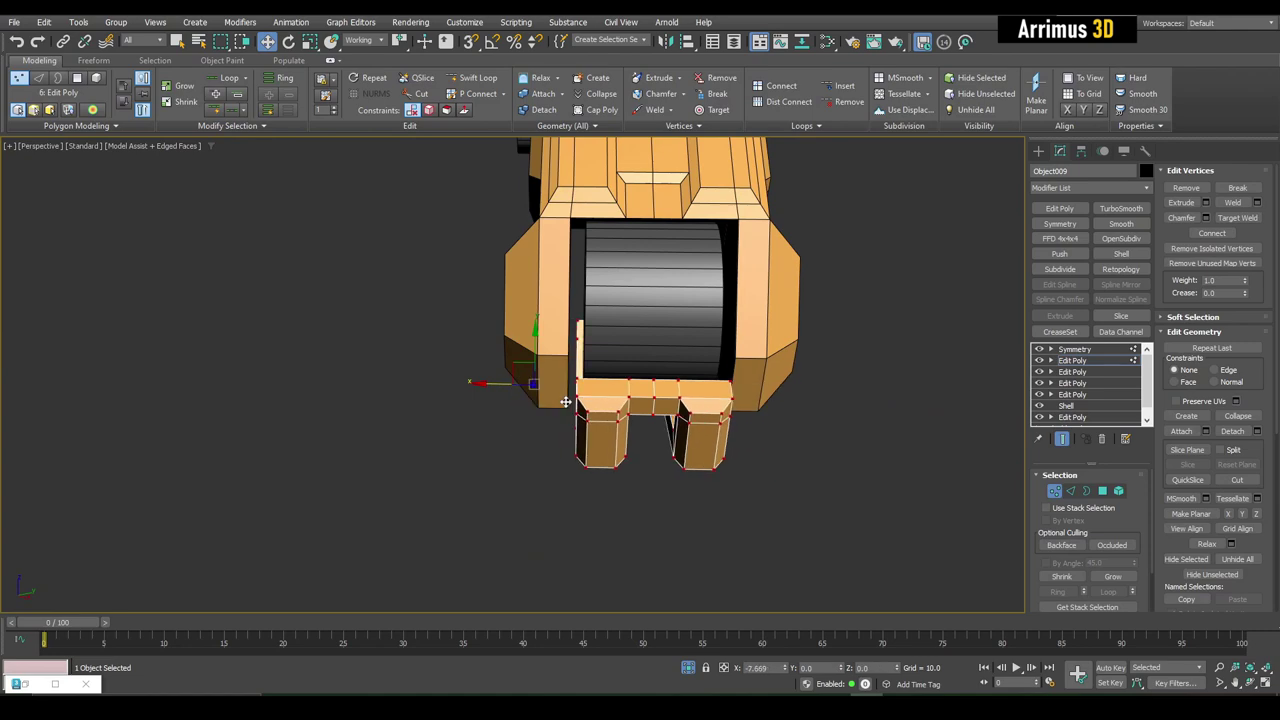
drag(800, 490, 489, 263)
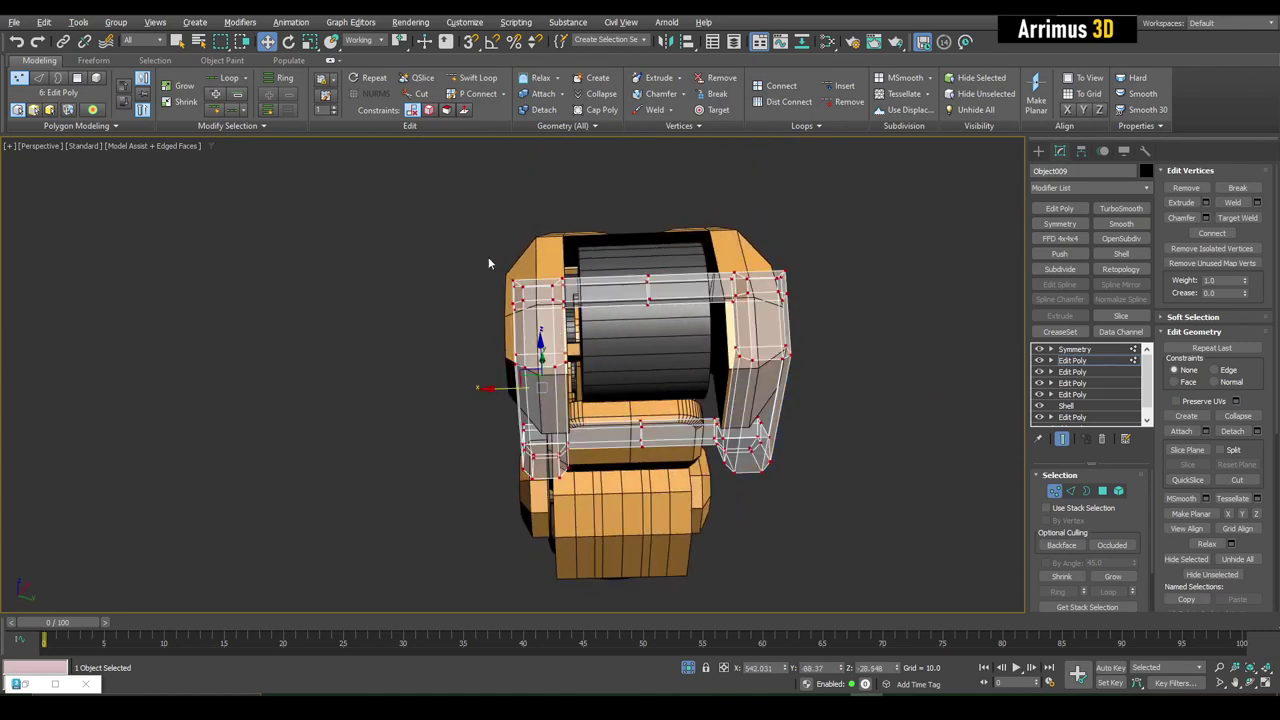
drag(540, 515, 541, 512)
mouse_move(489, 388)
alt+middle_down()
mouse_move(517, 454)
mouse_move(718, 443)
mouse_move(585, 440)
mouse_move(814, 443)
mouse_move(860, 425)
mouse_move(589, 443)
mouse_move(451, 477)
mouse_move(585, 457)
alt+middle_up()
key(1)
click(814, 443)
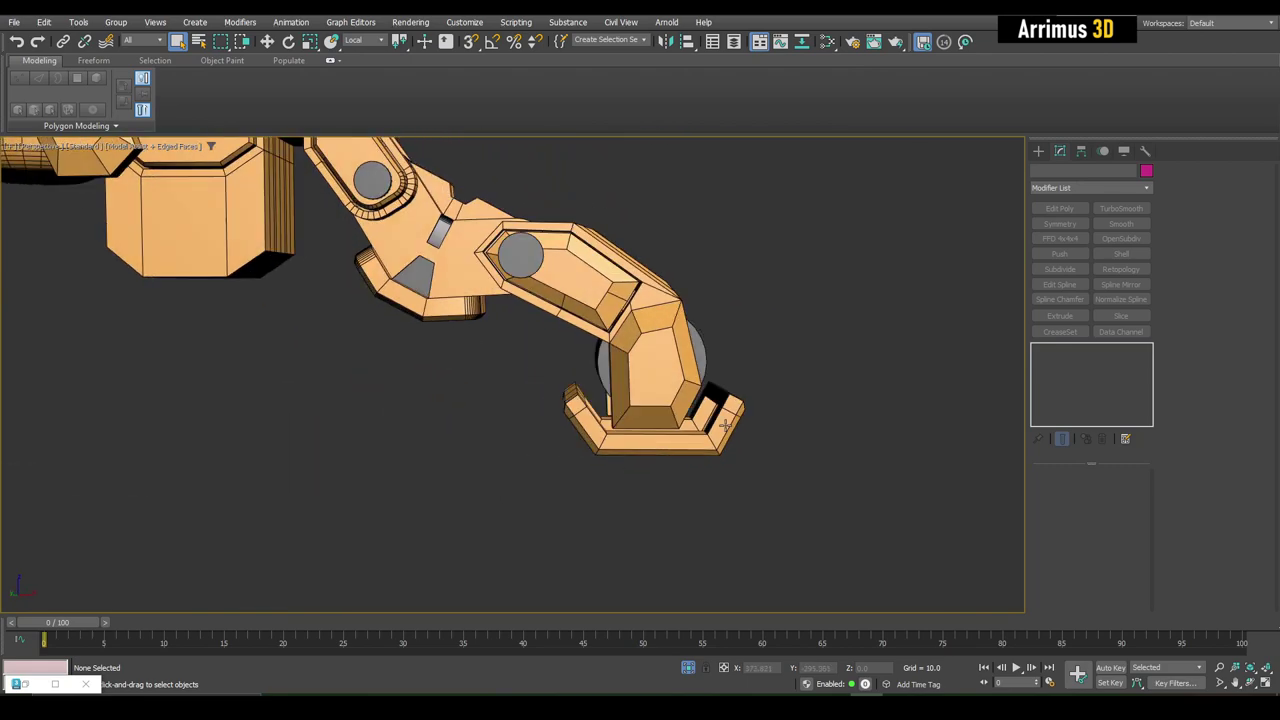
With X-ray toggled, select and move the vertices at the foot's left end.
click(628, 371)
click(1072, 360)
scroll(630, 430, up, 5)
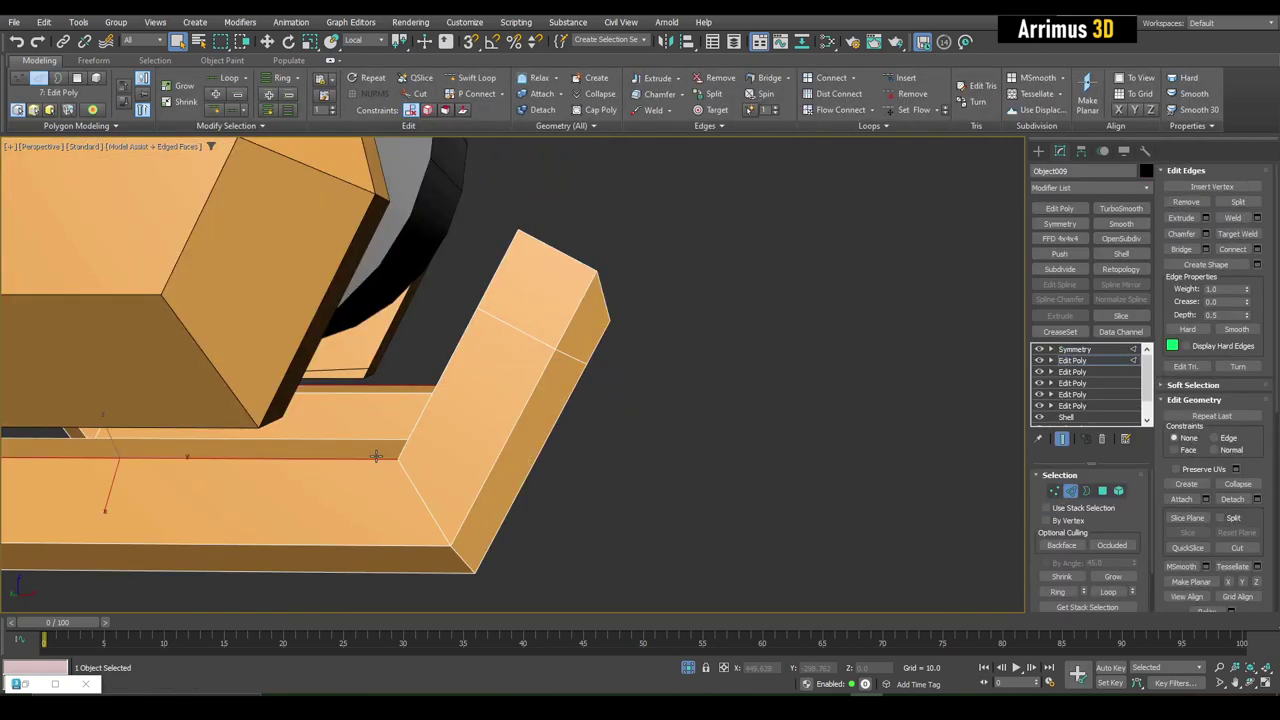
mouse_move(381, 451)
alt+middle_down()
mouse_move(560, 504)
mouse_move(544, 406)
alt+middle_up()
key(alt+x)
key(w)
key(alt+x)
alt+middle_drag(594, 444, 582, 398)
key(alt+x)
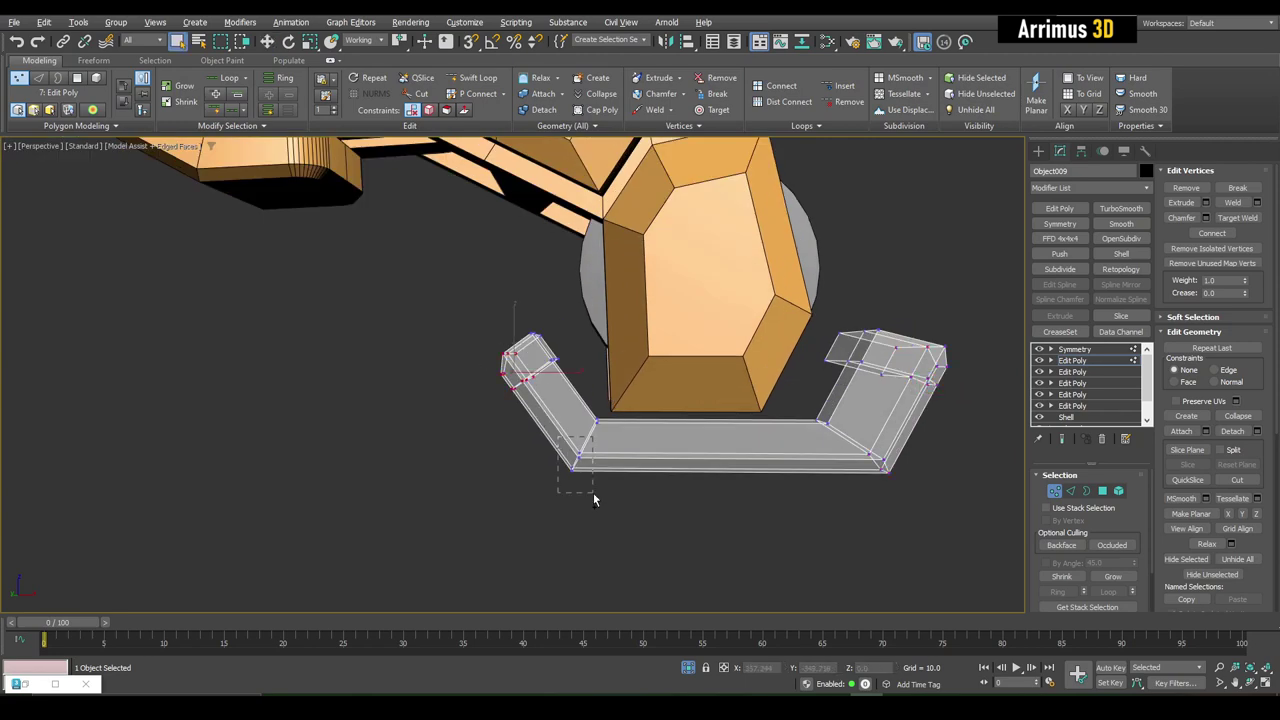
key(w)
key(alt+x)
mouse_move(594, 500)
alt+middle_down()
mouse_move(619, 450)
mouse_move(486, 449)
mouse_move(545, 456)
mouse_move(621, 423)
alt+middle_up()
key(ctrl+d)
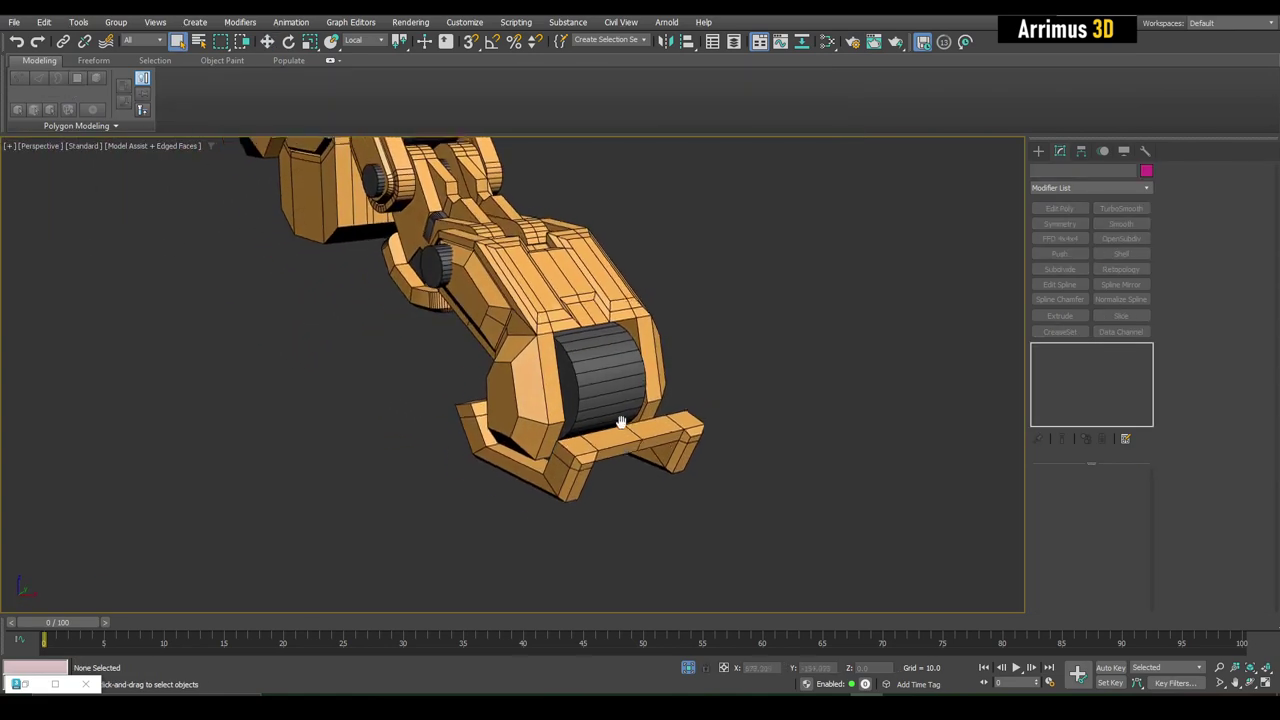
Select a polygon of the claw's foot and move it.
click(621, 423)
key(4)
scroll(636, 413, up, 2)
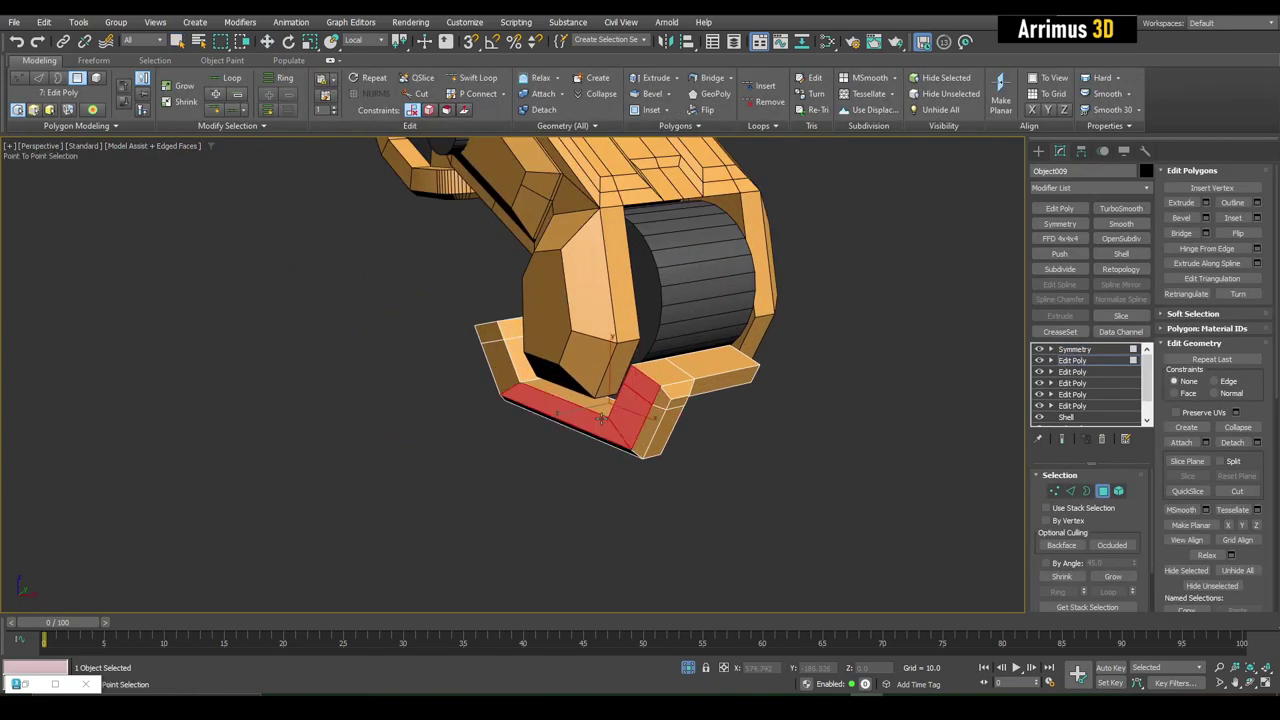
key(w)
mouse_move(495, 338)
alt+middle_down()
mouse_move(506, 380)
mouse_move(494, 400)
mouse_move(506, 380)
mouse_move(524, 381)
mouse_move(680, 449)
mouse_move(790, 400)
alt+middle_up()
key(ctrl+d)
click(680, 444)
click(1072, 360)
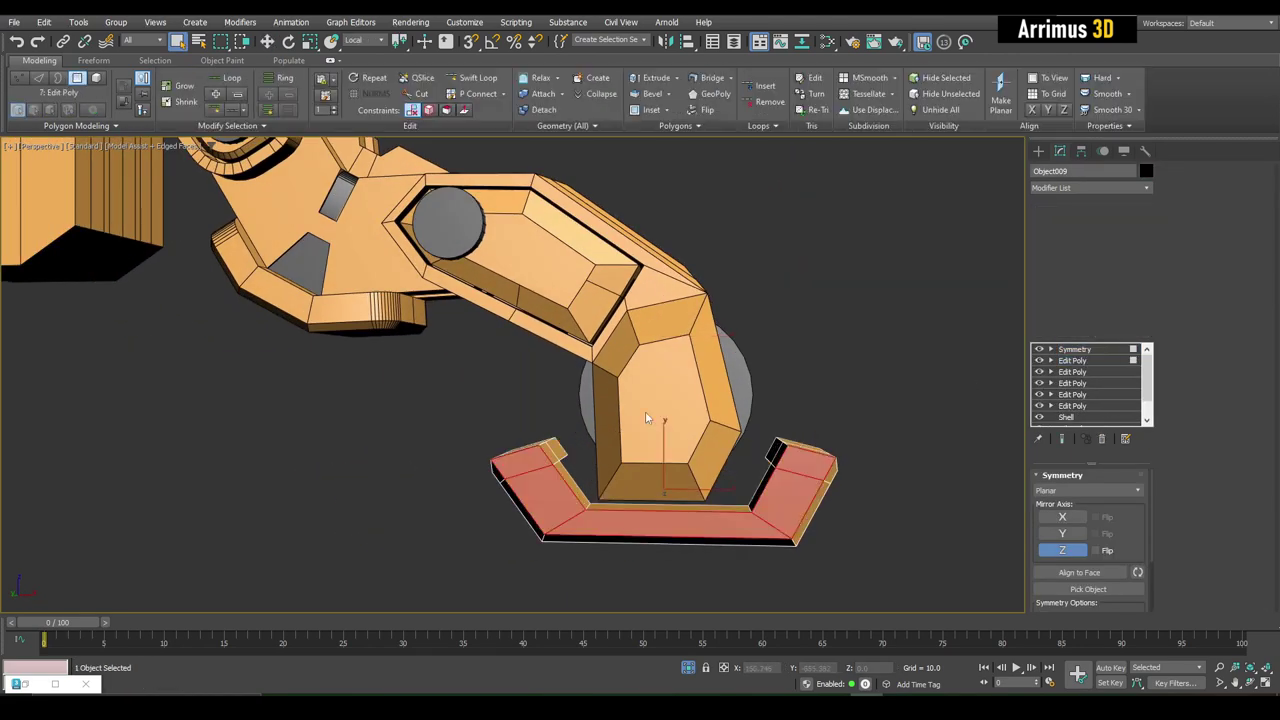
alt+middle_drag(600, 420, 520, 430)
click(508, 440)
key(w)
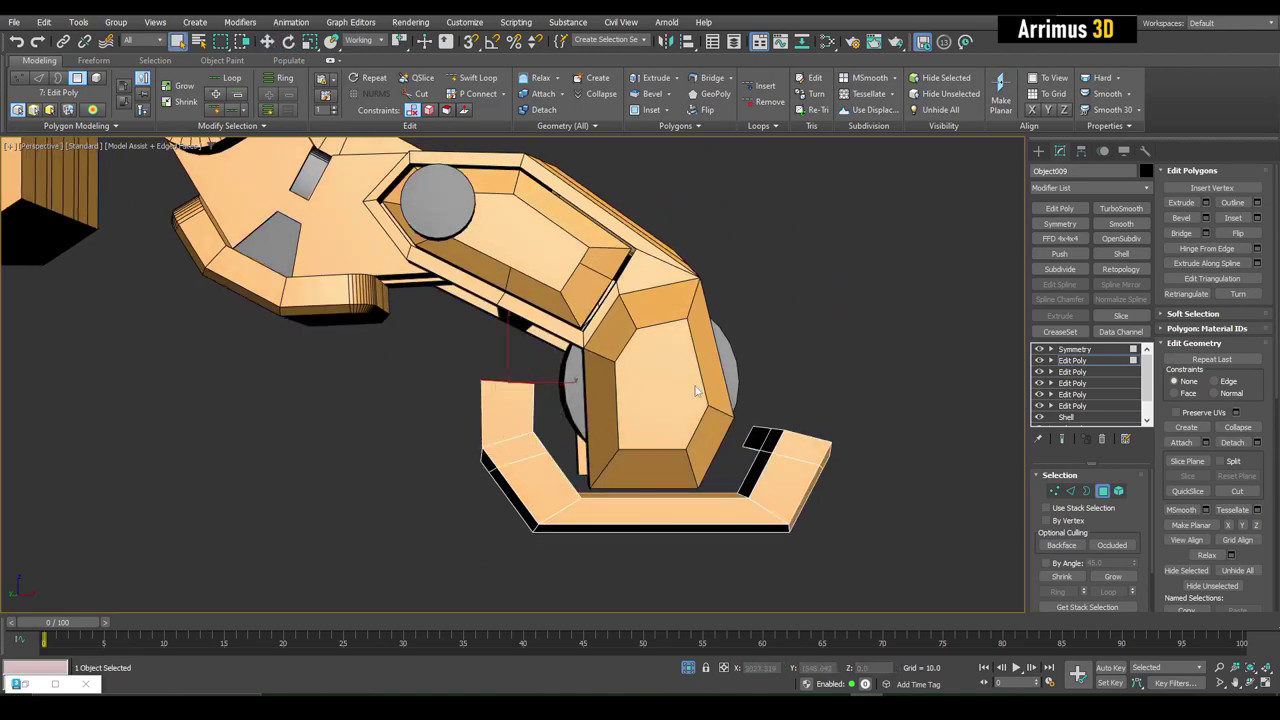
Adjust the top vertices at the foot's left end to curl the tip into a hook.
mouse_move(697, 391)
alt+middle_down()
mouse_move(805, 396)
mouse_move(600, 380)
alt+middle_up()
key(1)
drag(430, 295, 533, 344)
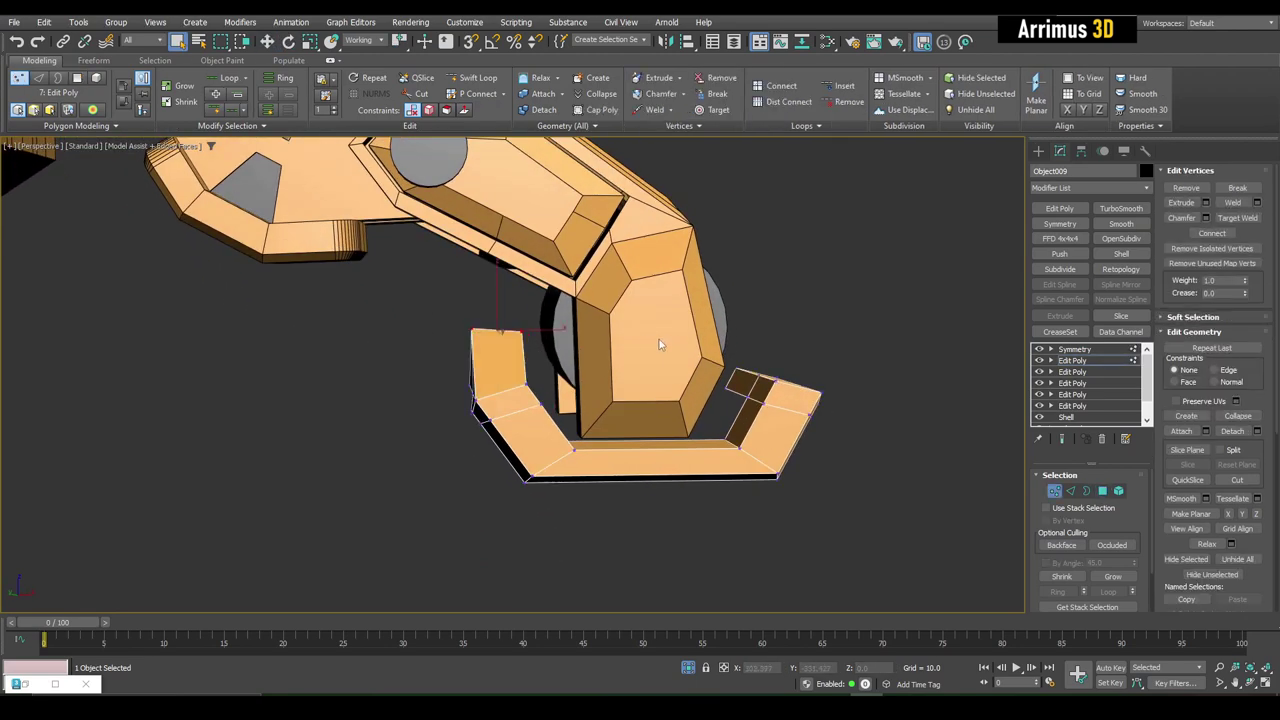
click(659, 344)
mouse_move(659, 344)
alt+middle_down()
mouse_move(689, 356)
mouse_move(741, 340)
alt+middle_up()
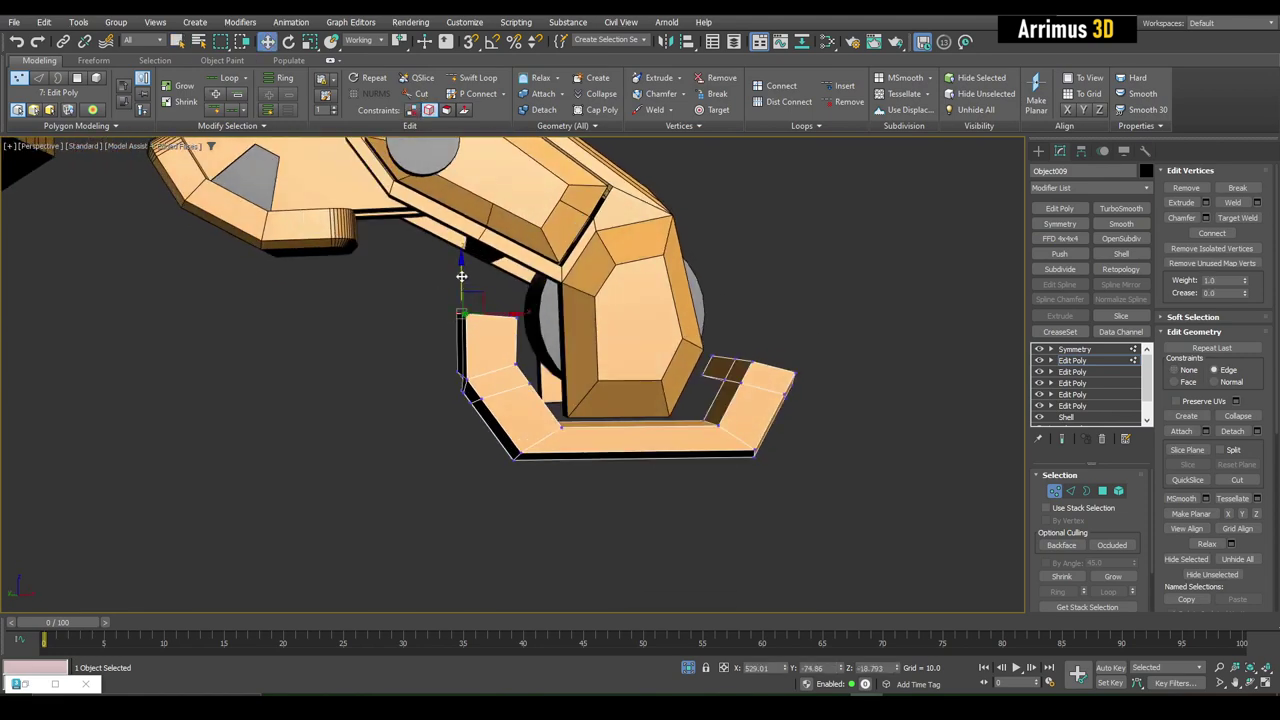
mouse_move(460, 280)
alt+middle_down()
mouse_move(500, 300)
mouse_move(550, 366)
alt+middle_up()
key(1)
scroll(500, 300, down, 5)
scroll(520, 330, up, 4)
Stretch the octagonal plate down and right, then select one of its corner vertices.
key(q)
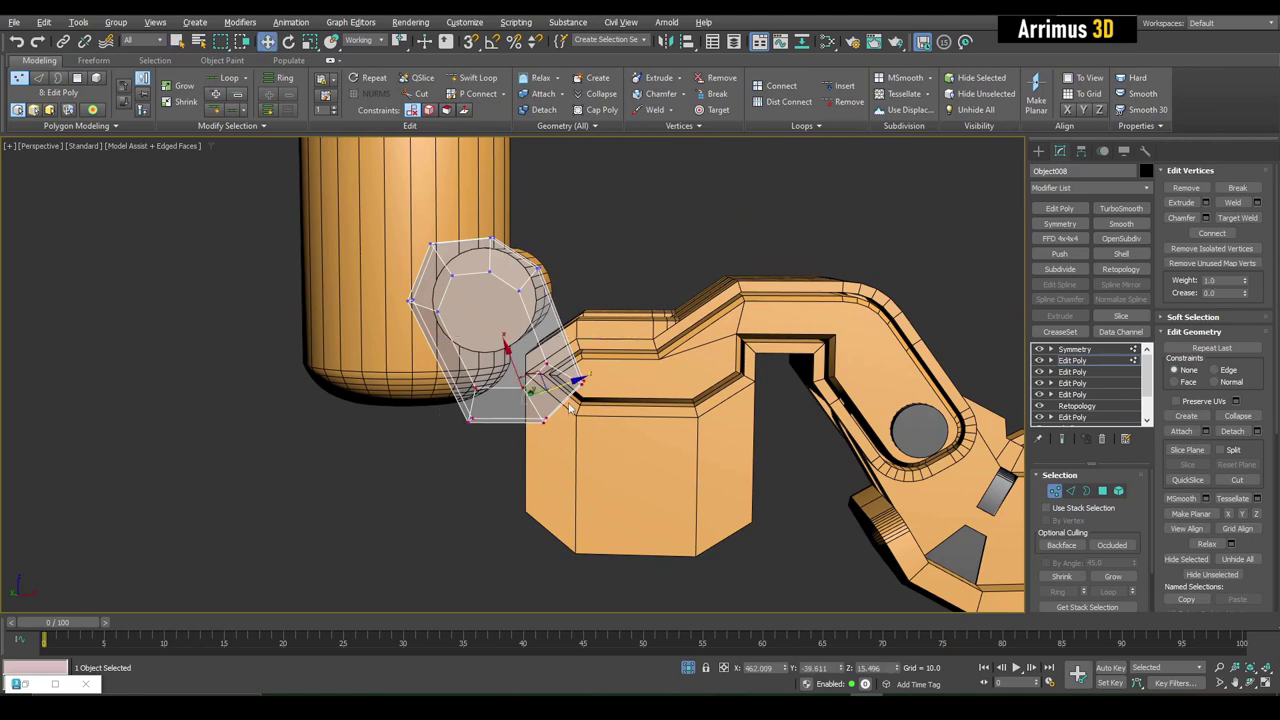
drag(570, 408, 531, 392)
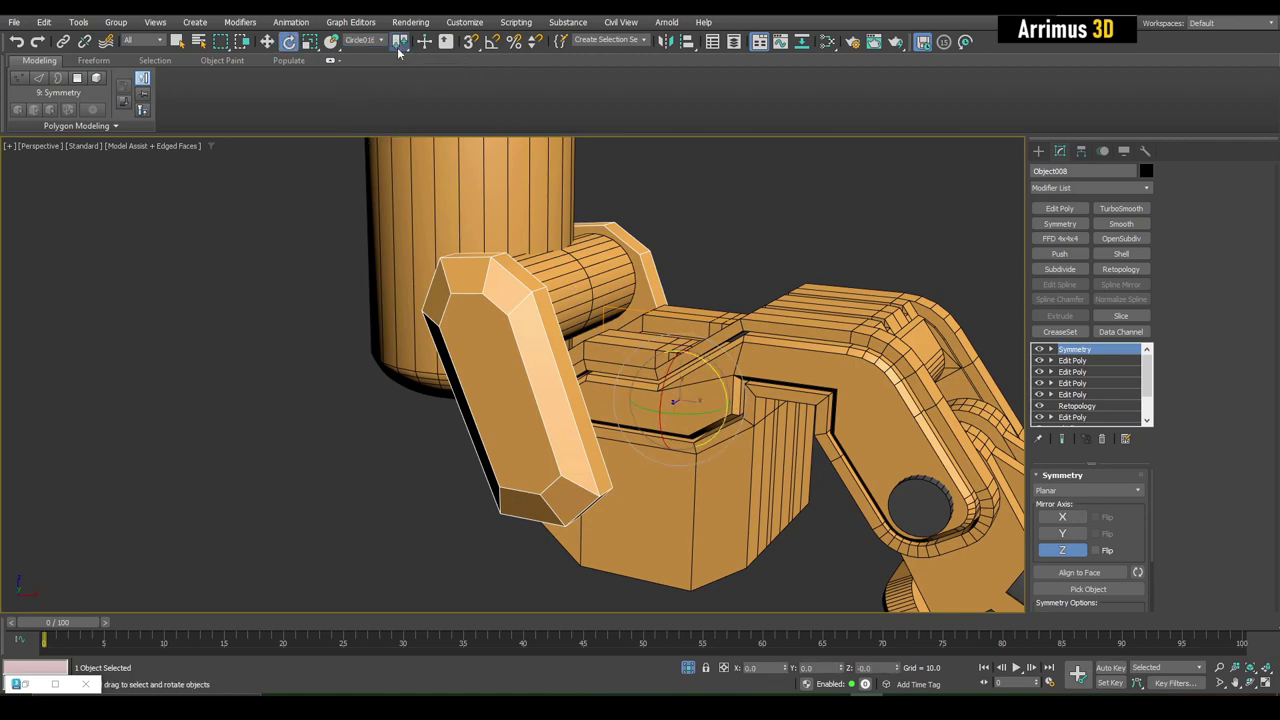
mouse_move(560, 250)
alt+middle_down()
mouse_move(580, 236)
mouse_move(576, 300)
alt+middle_up()
key(1)
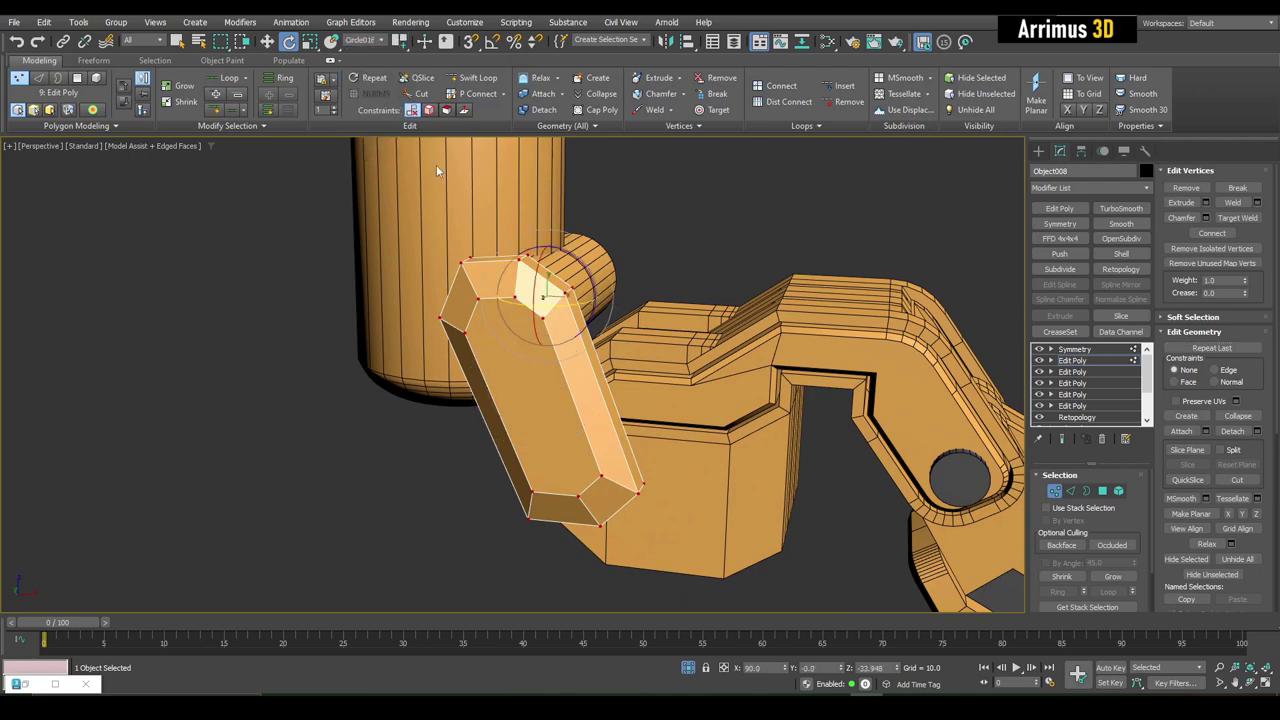
key(1)
key(q)
alt+middle_drag(563, 251, 556, 300)
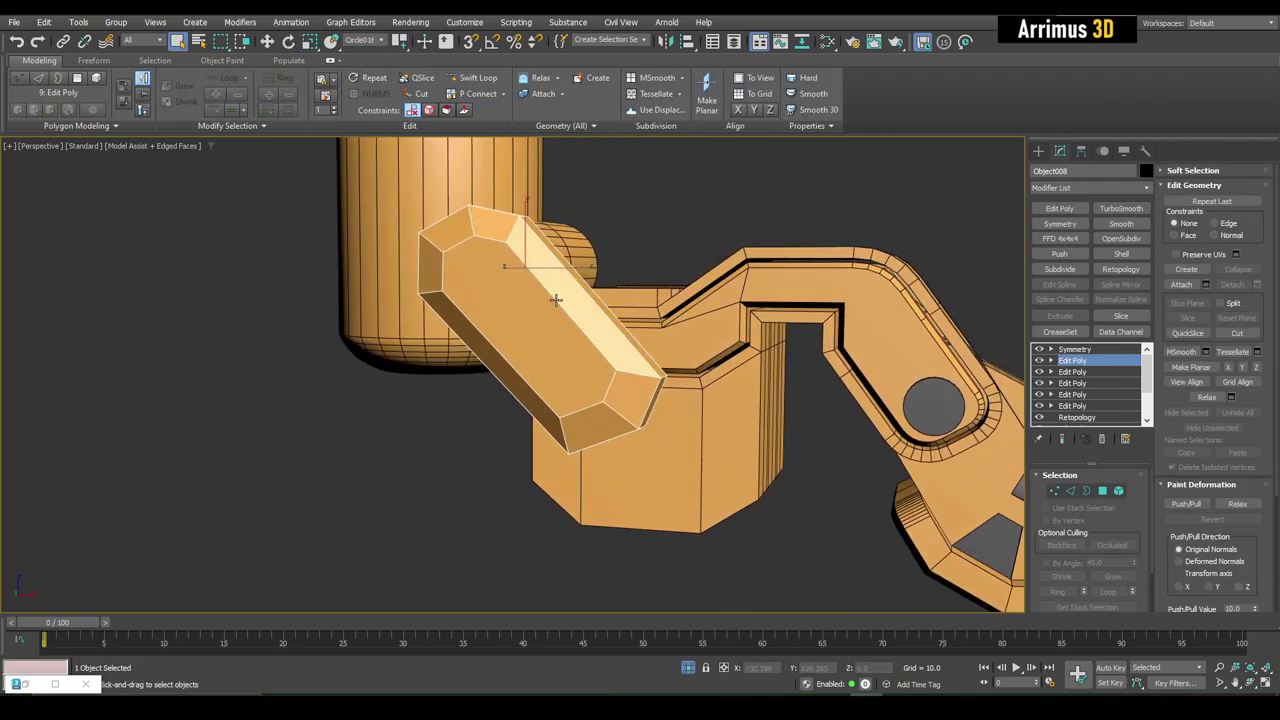
key(1)
key(w)
click(611, 410)
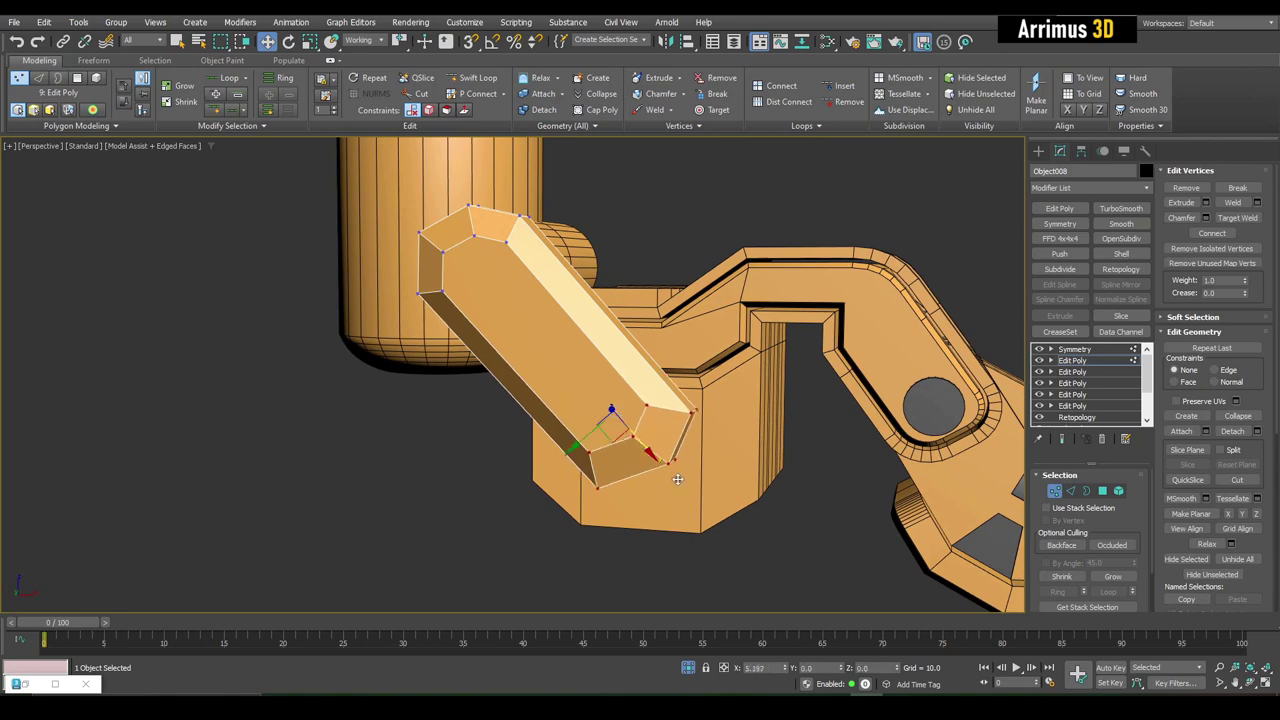
Connect the plate's long edges with 4 segments and Pinch 12.
key(2)
key(q)
alt+middle_drag(685, 486, 490, 383)
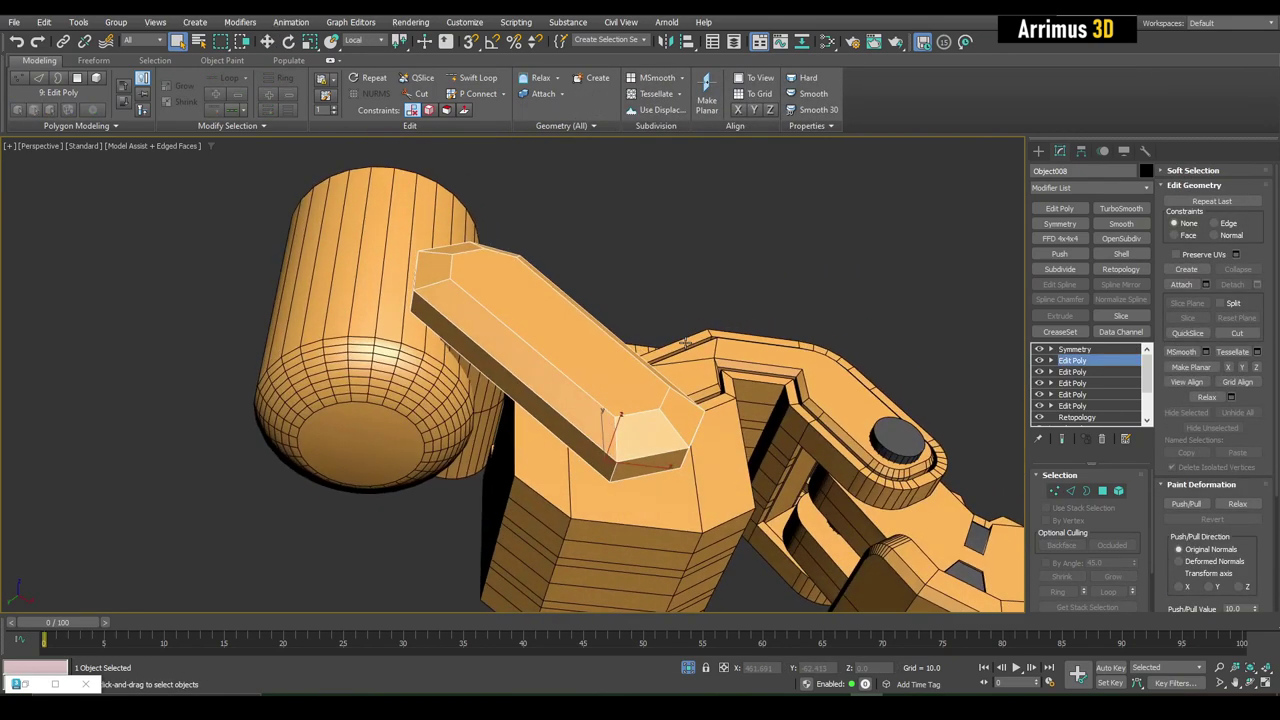
alt+middle_drag(556, 347, 525, 372)
key(alt+x)
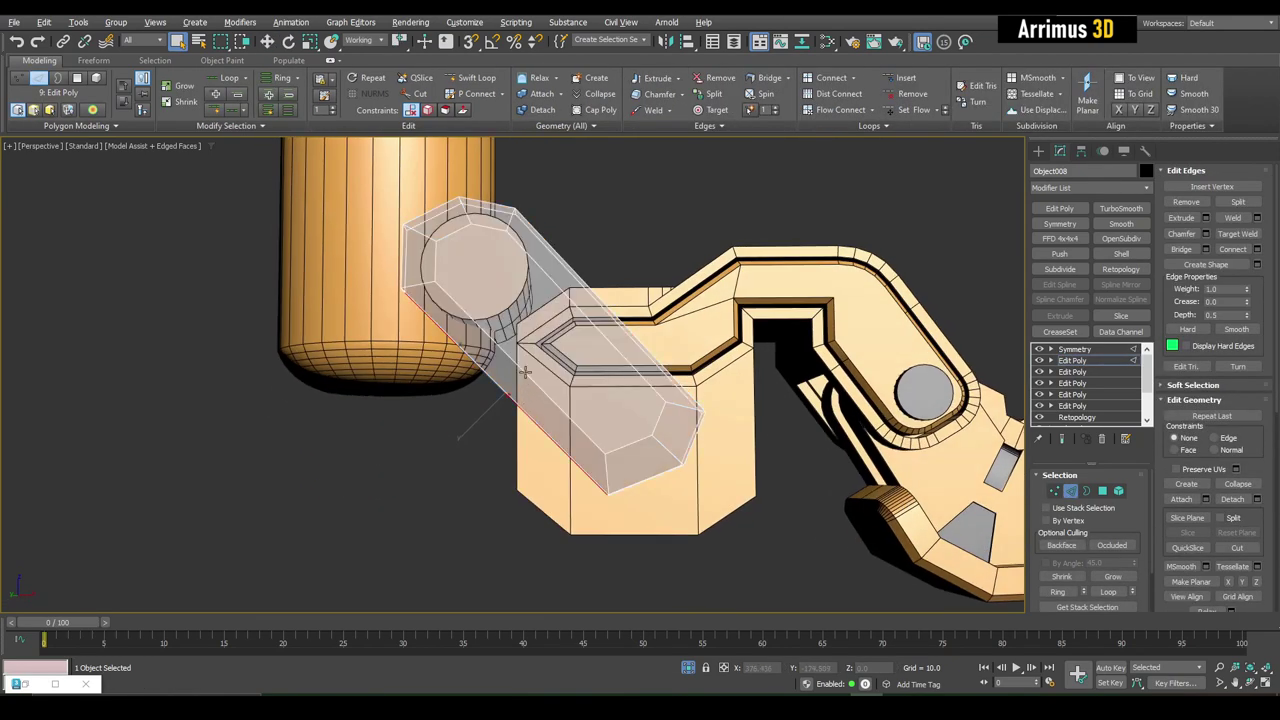
key(ctrl+shift+e)
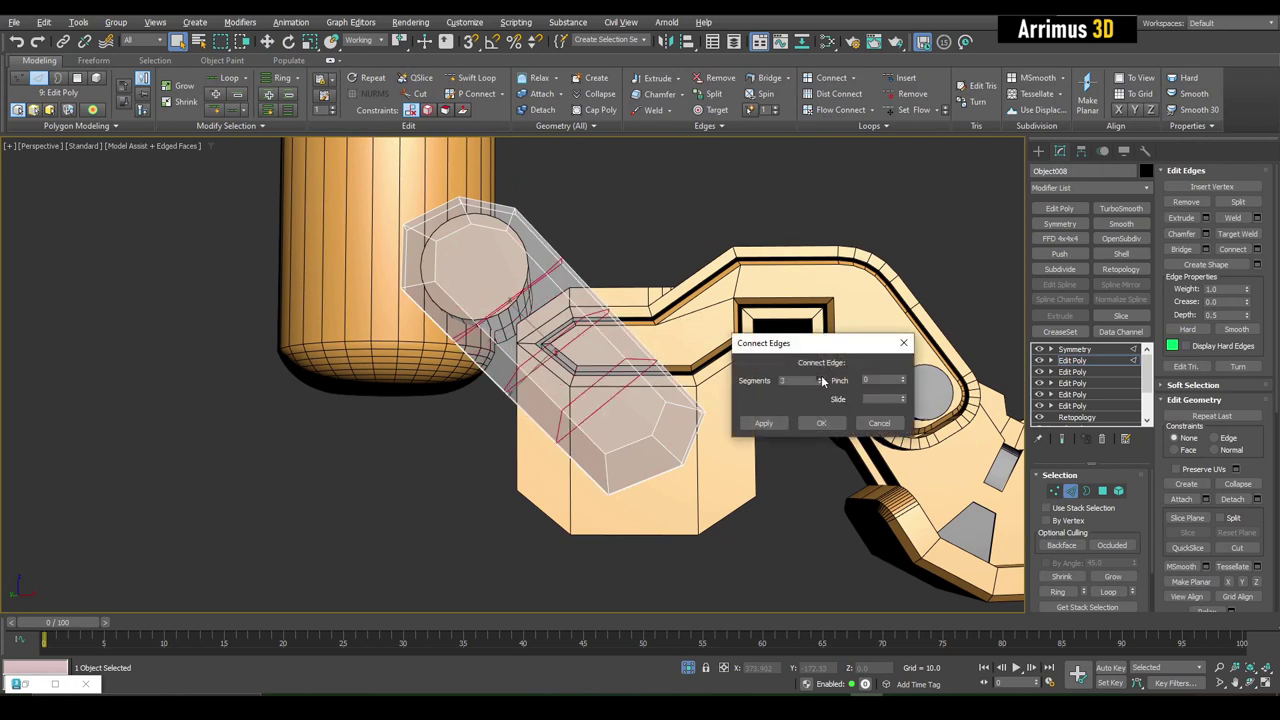
click(820, 383)
drag(902, 382, 895, 368)
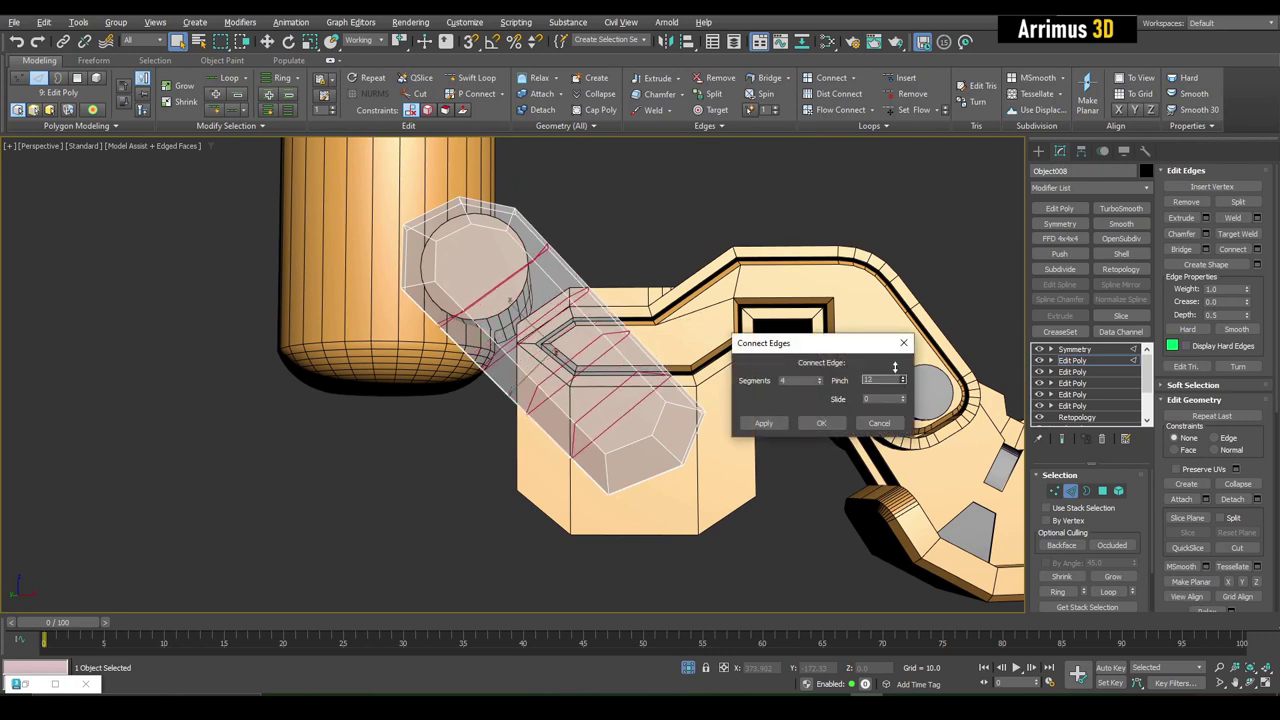
click(840, 424)
Move a vertex on the plate's edge with X-ray toggled, then deselect the plate.
key(1)
key(w)
click(496, 400)
key(alt+x)
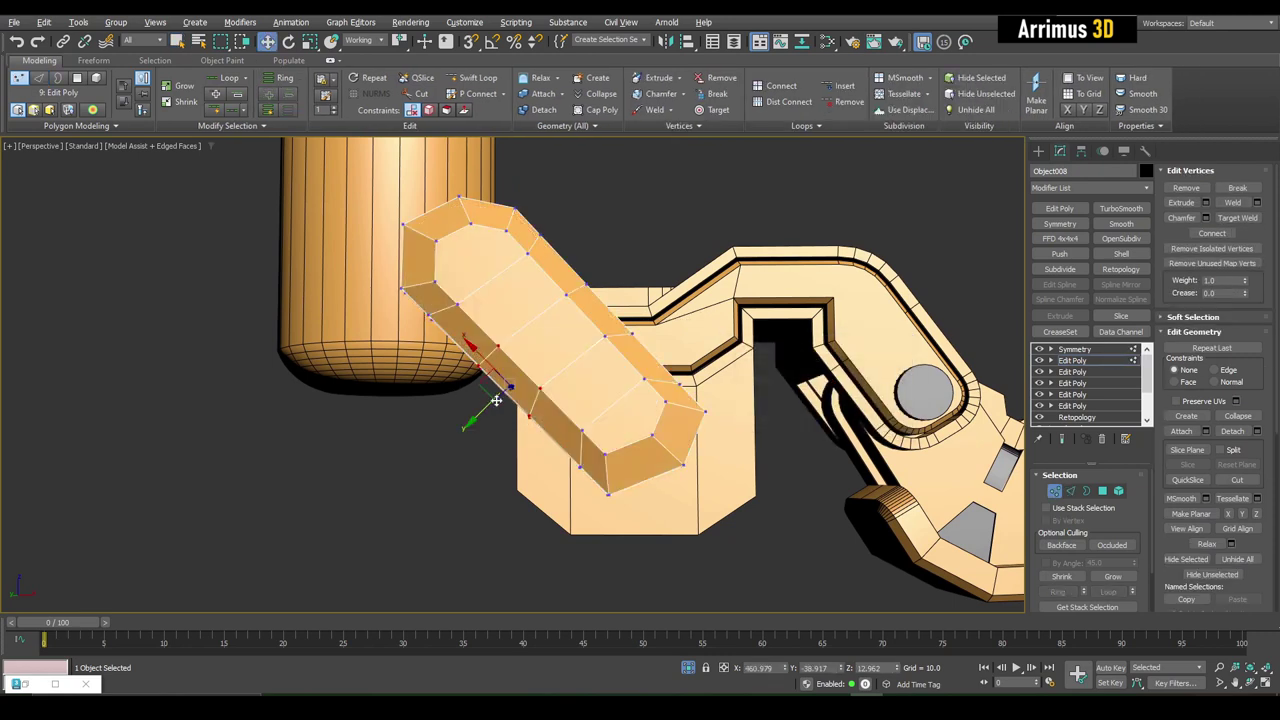
key(alt+x)
scroll(531, 360, up, 3)
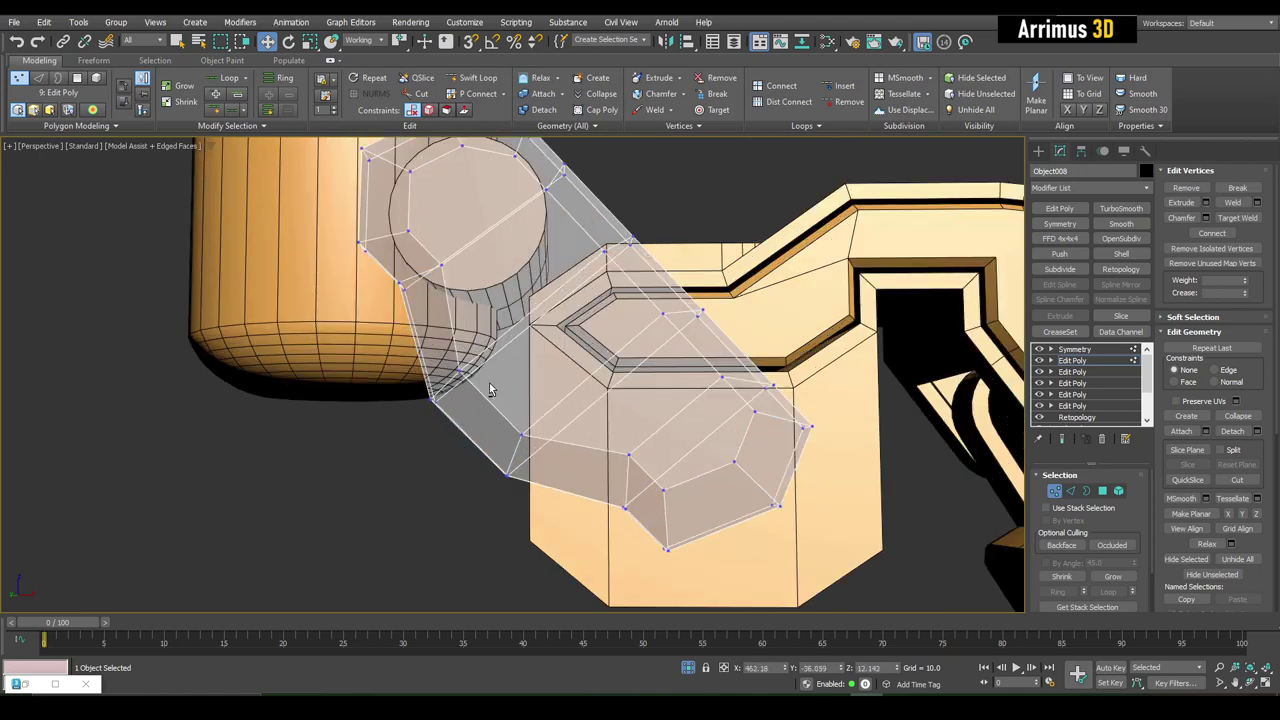
key(2)
key(alt+x)
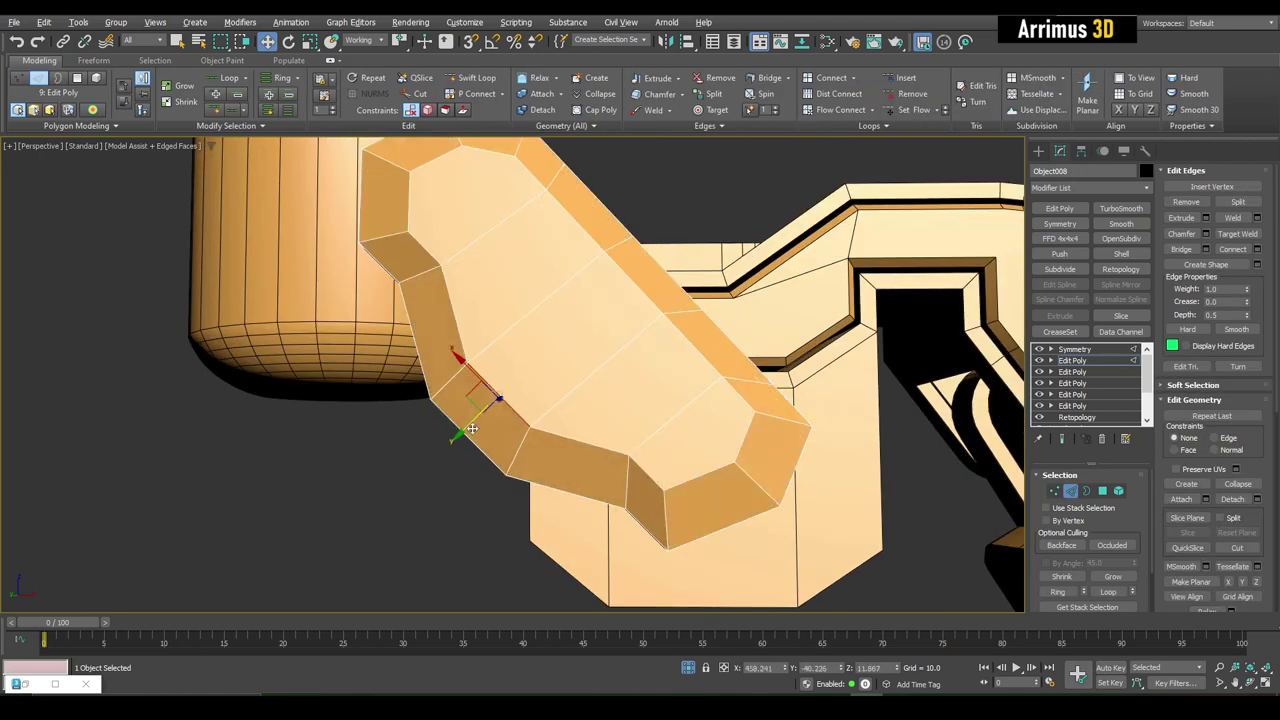
scroll(471, 428, down, 3)
scroll(471, 428, down, 4)
click(440, 360)
mouse_move(440, 360)
alt+middle_down()
mouse_move(432, 345)
mouse_move(482, 377)
mouse_move(608, 277)
alt+middle_up()
click(608, 277)
Lower the large upright Circle020 cylinder along its Z axis.
key(1)
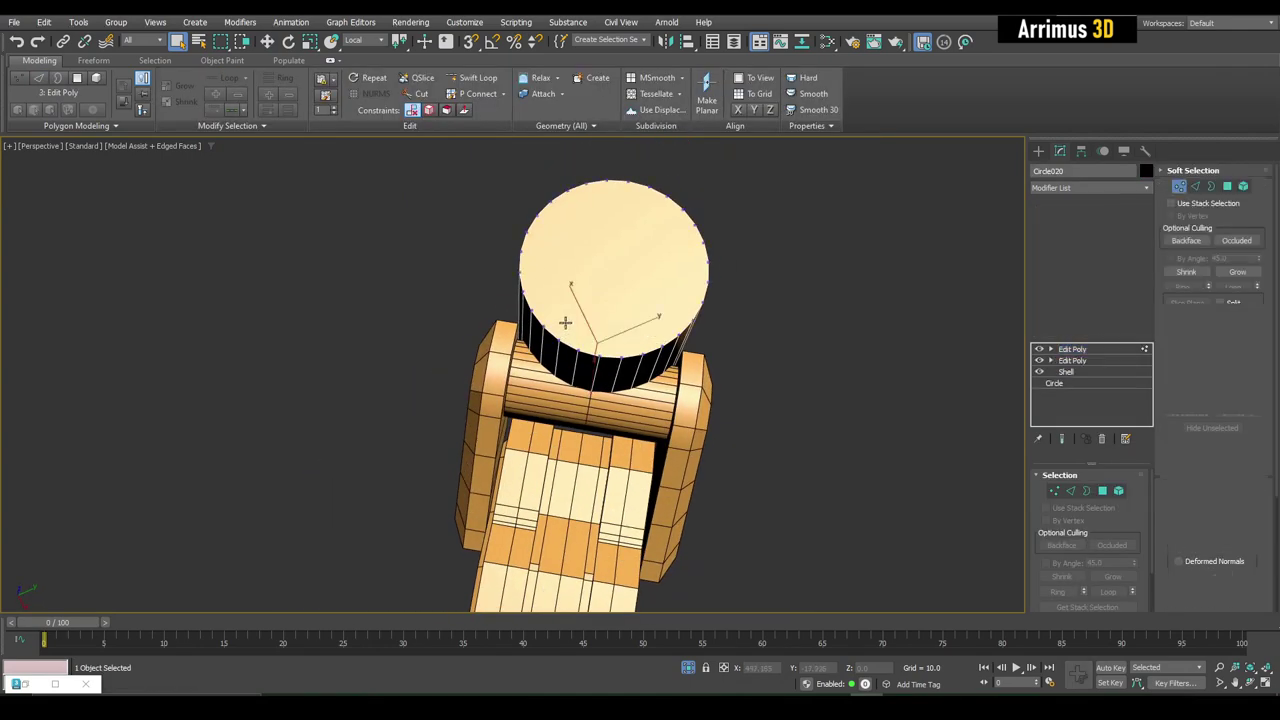
key(4)
click(604, 290)
key(1)
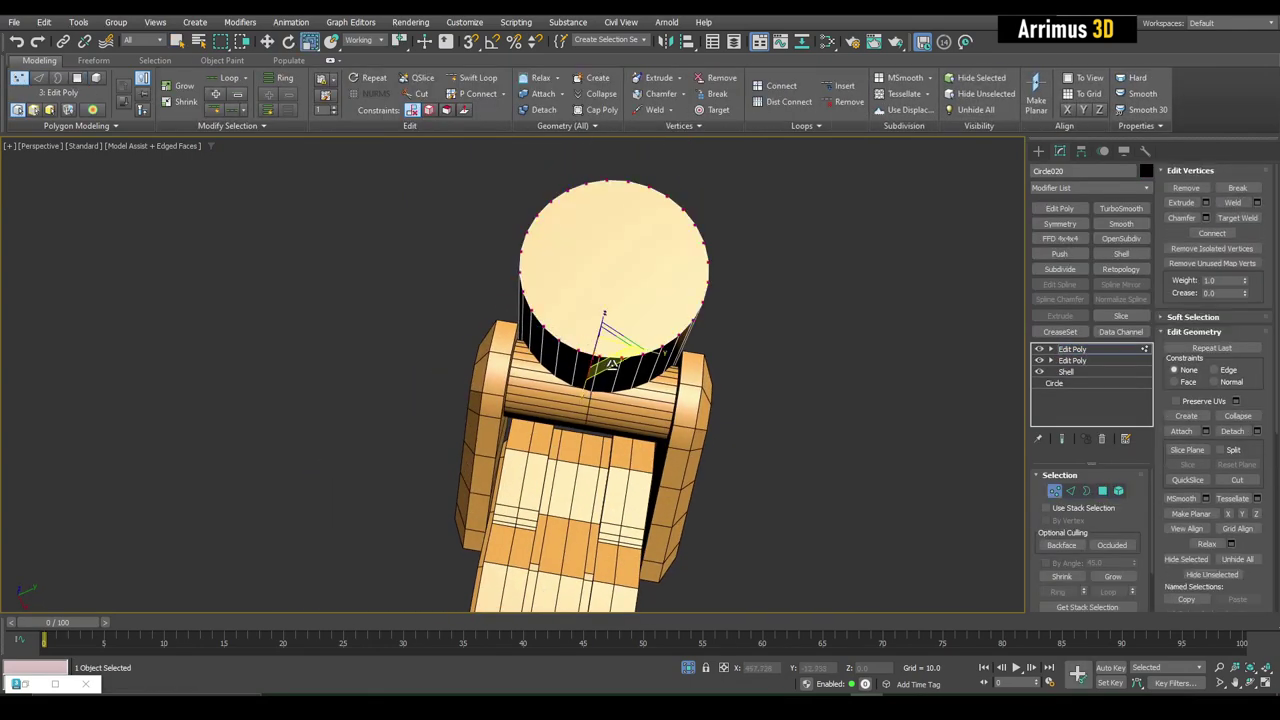
key(1)
key(w)
alt+middle_drag(600, 356, 584, 361)
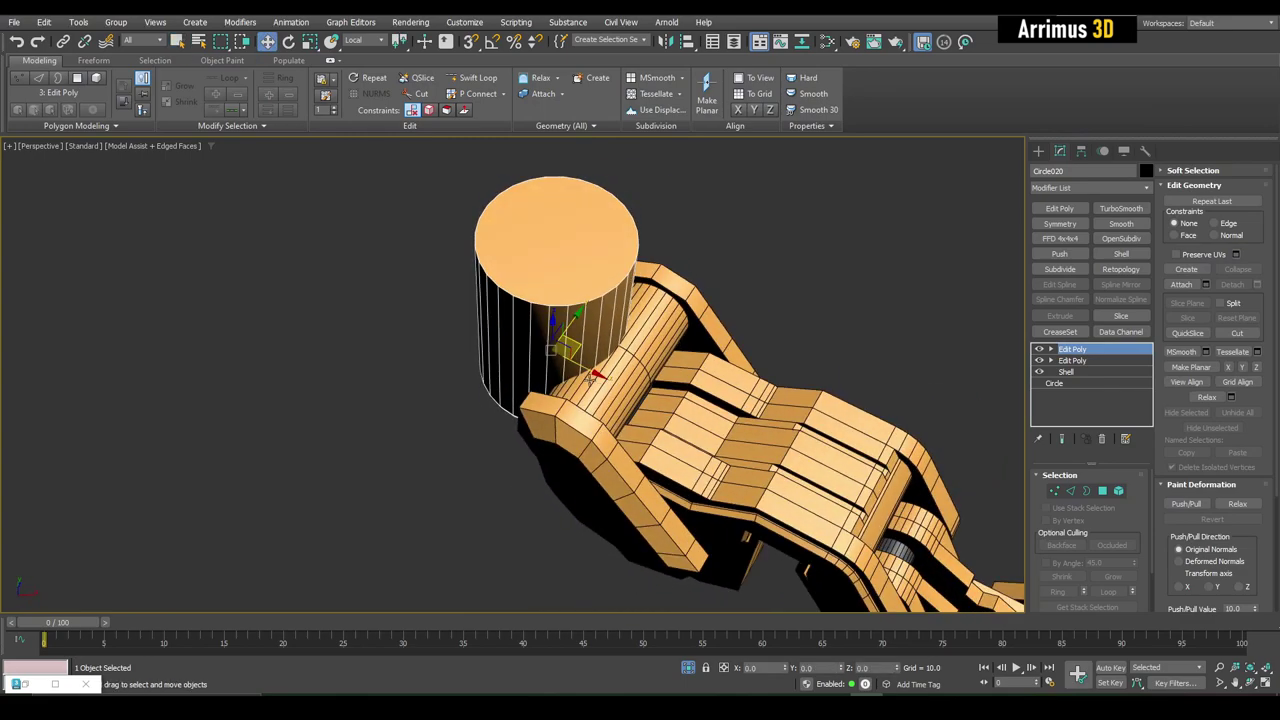
drag(584, 361, 624, 381)
alt+middle_drag(624, 381, 659, 300)
drag(557, 347, 572, 375)
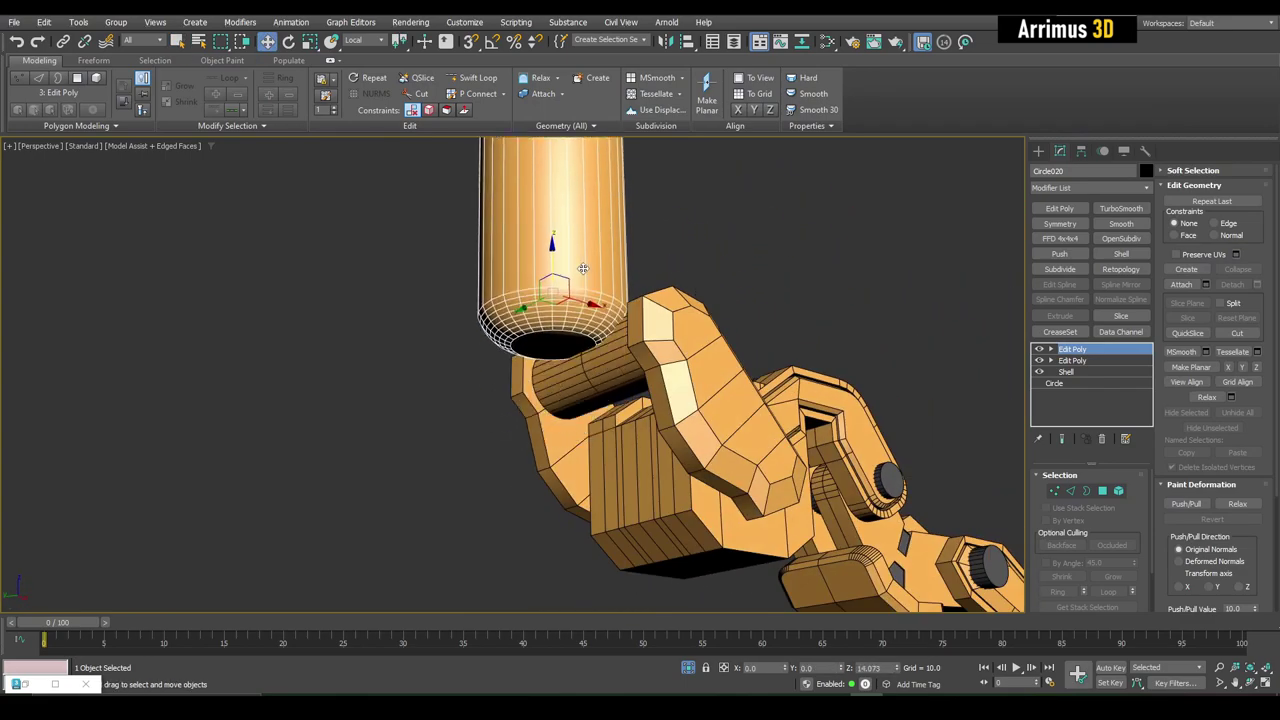
Select a full edge loop around the cylinder's lower section.
key(q)
click(778, 290)
mouse_move(778, 290)
alt+middle_down()
mouse_move(693, 363)
mouse_move(562, 318)
alt+middle_up()
click(562, 318)
scroll(562, 318, up, 3)
key(2)
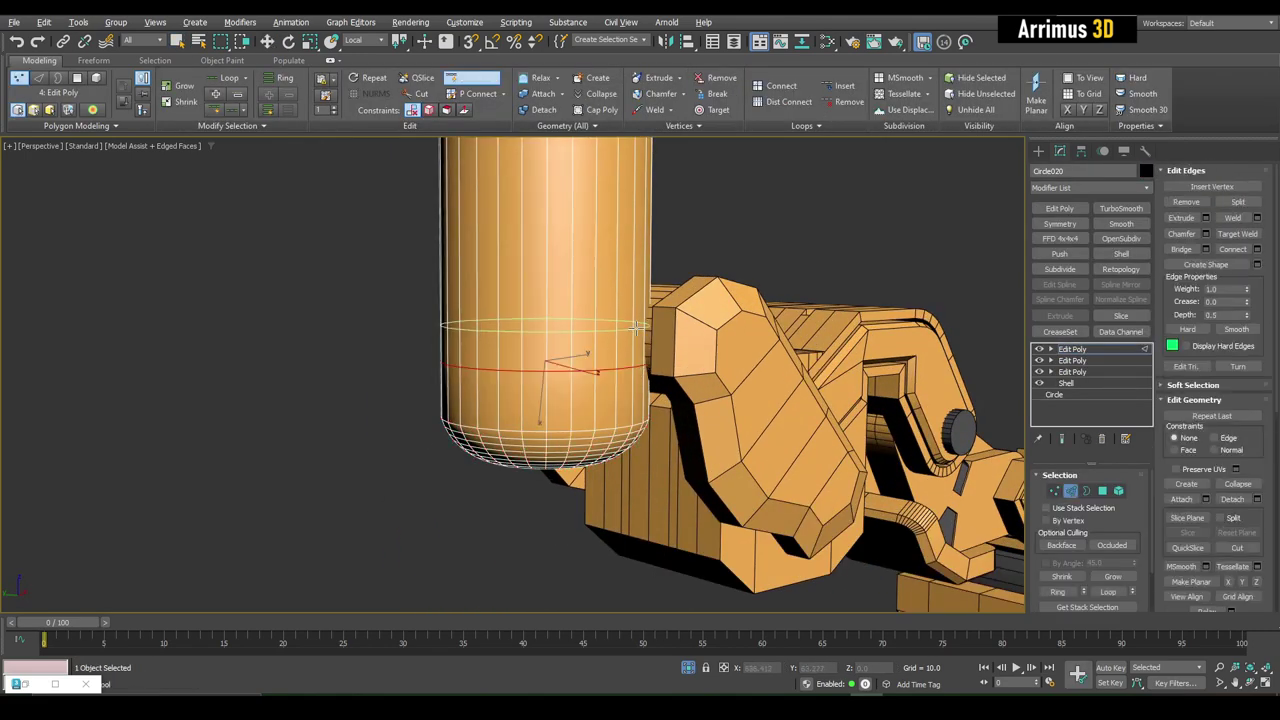
key(w)
double_click(620, 326)
Bevel and scale the lower polygon ring outward into a raised collar band.
key(4)
key(q)
alt+middle_drag(629, 348, 560, 360)
click(558, 357)
shift+click(487, 371)
click(1205, 217)
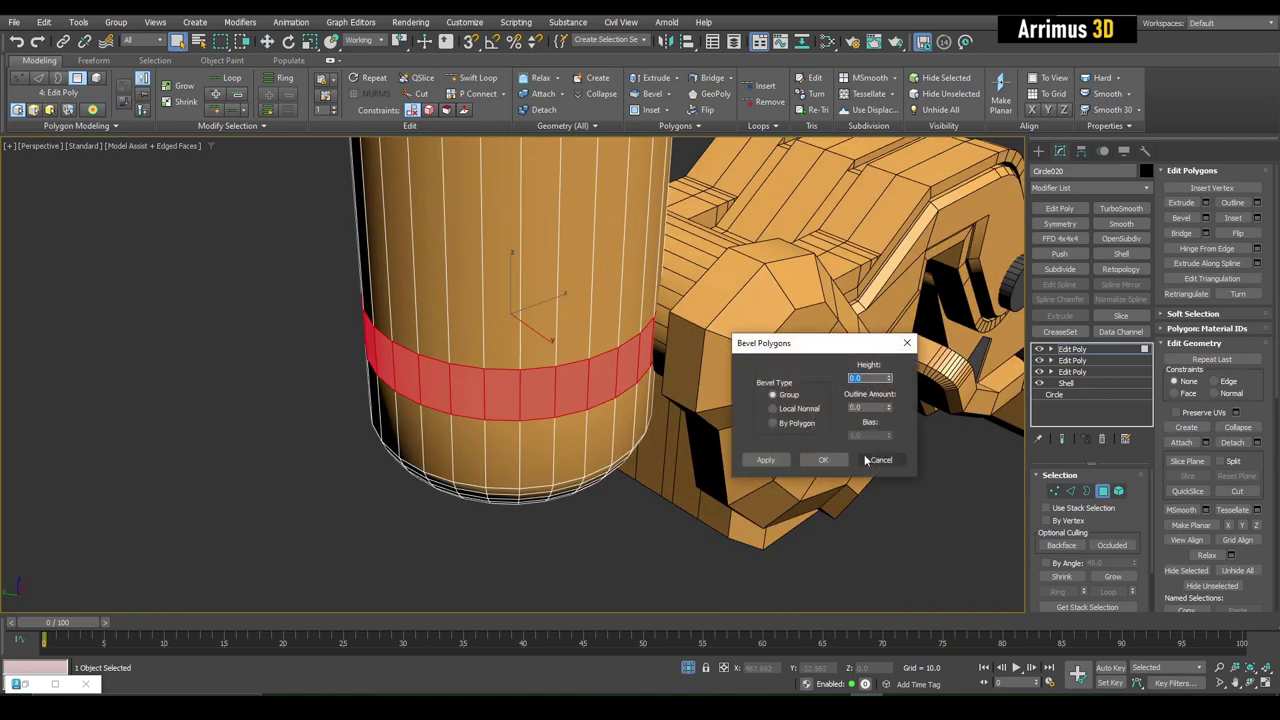
click(866, 459)
key(w)
alt+middle_drag(516, 300, 516, 338)
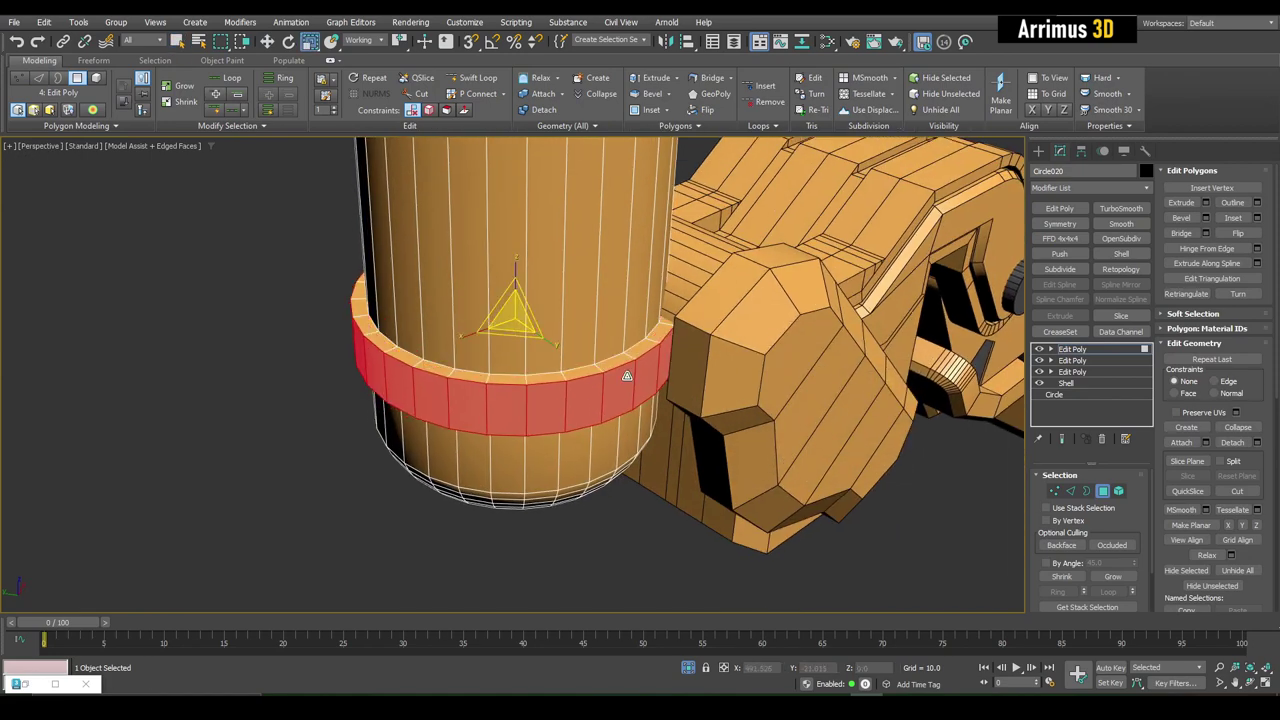
key(4)
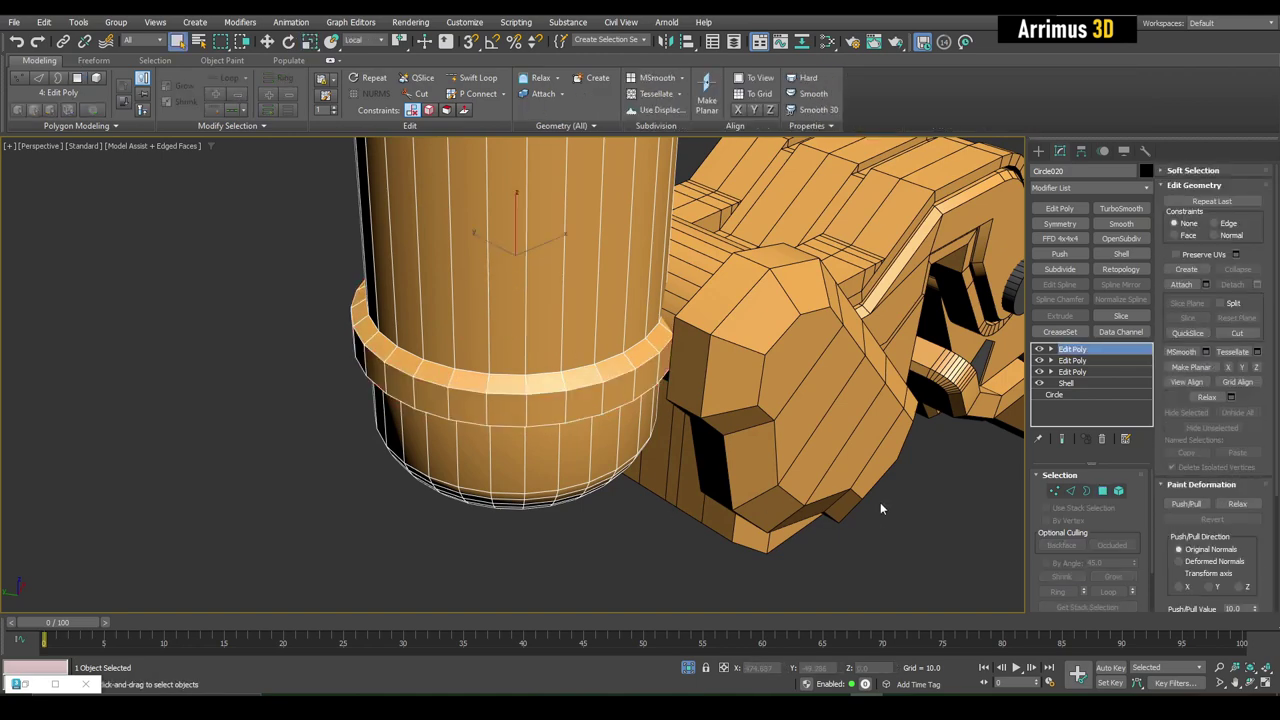
click(880, 505)
mouse_move(880, 505)
alt+middle_down()
mouse_move(686, 428)
mouse_move(665, 362)
alt+middle_up()
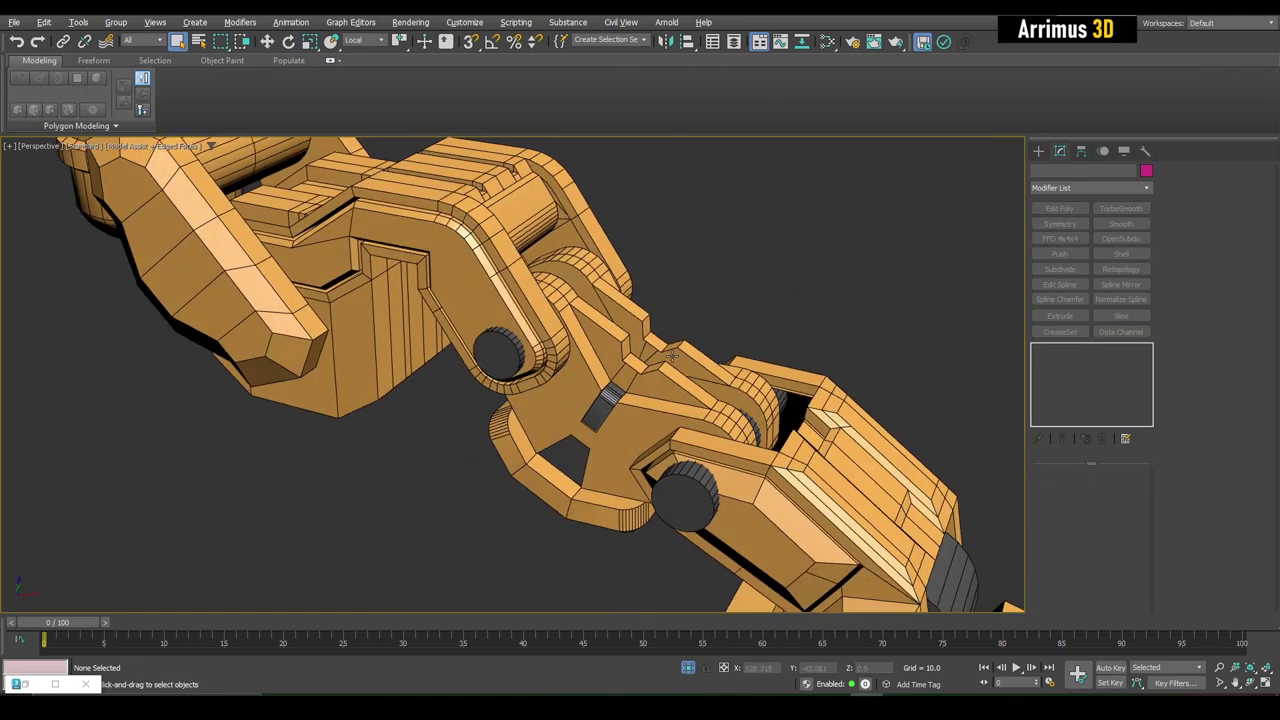
Select the angled link piece Line008 near the claw and enter edge editing.
alt+middle_drag(651, 429, 692, 375)
click(692, 375)
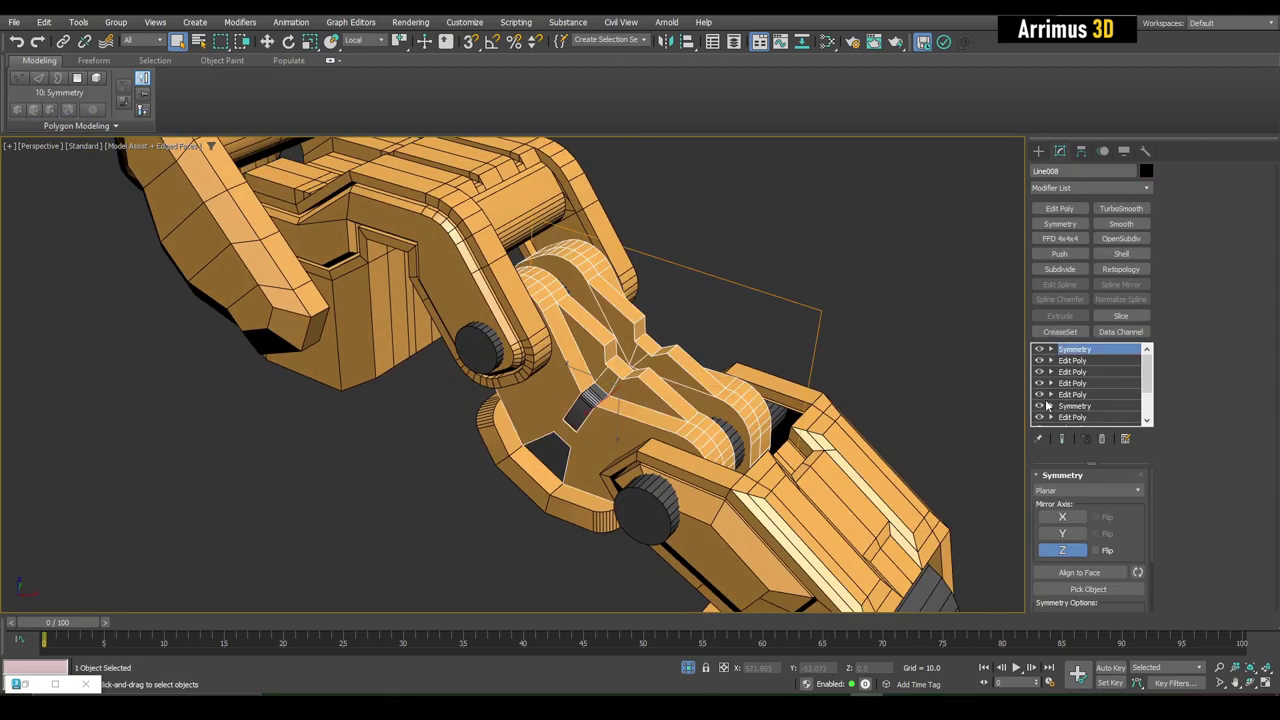
key(2)
scroll(551, 365, up, 5)
key(1)
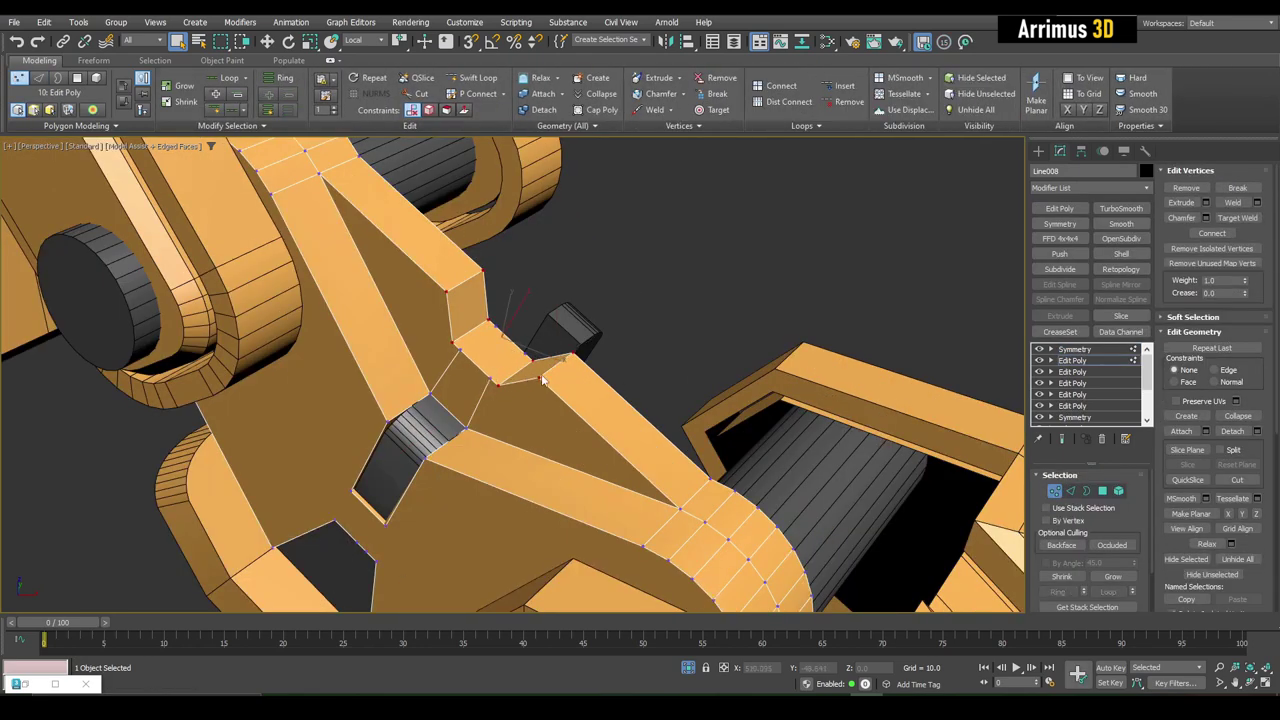
key(2)
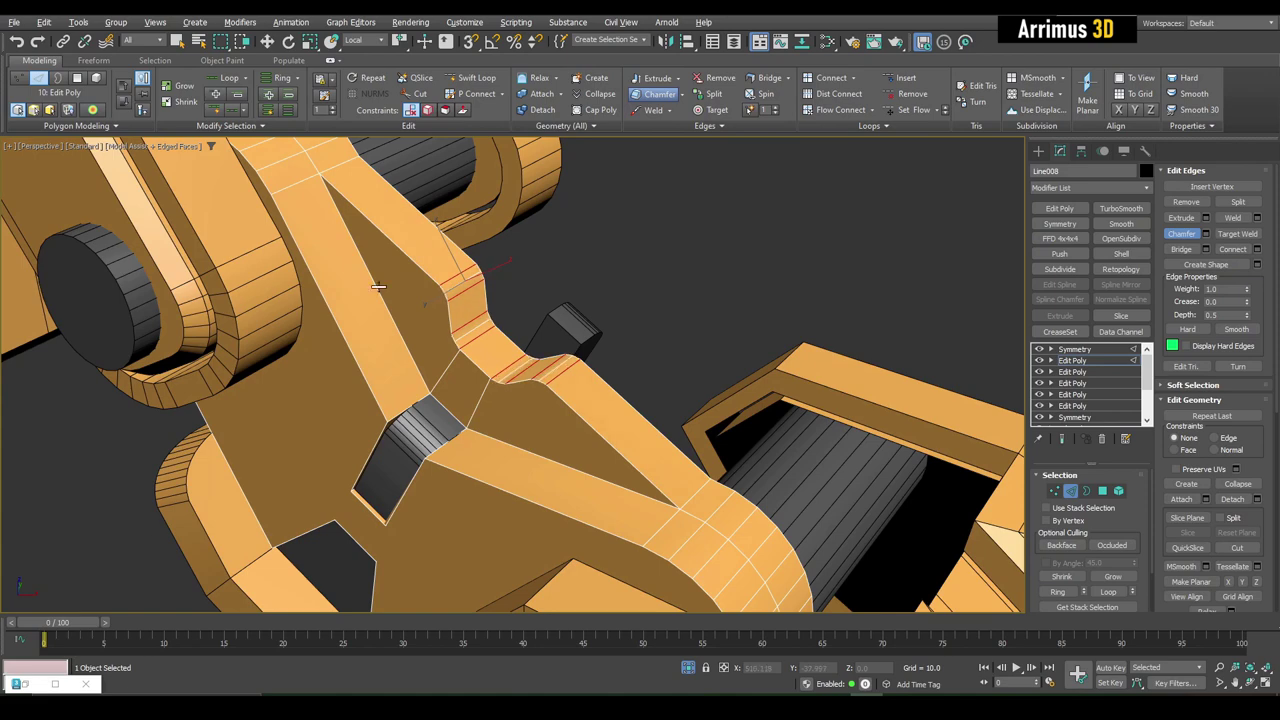
scroll(520, 279, down, 10)
Select the piece near the claw joint with the Move tool active.
click(520, 279)
mouse_move(520, 279)
alt+middle_down()
mouse_move(519, 362)
mouse_move(528, 338)
mouse_move(564, 344)
mouse_move(530, 420)
mouse_move(560, 330)
mouse_move(754, 289)
mouse_move(544, 318)
mouse_move(543, 290)
mouse_move(831, 461)
alt+middle_up()
scroll(525, 350, up, 5)
click(525, 350)
key(w)
key(q)
key(w)
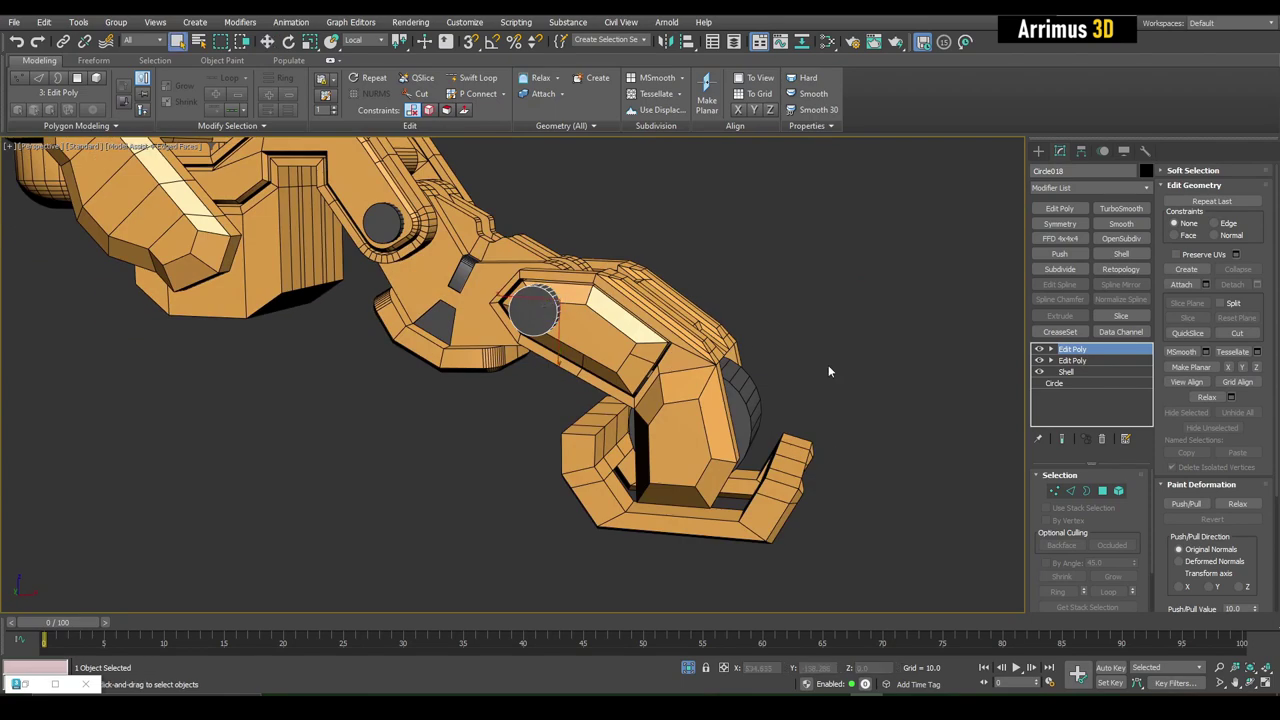
Reposition the Circle018 joint pin so it spans both claw link plates.
click(831, 461)
key(q)
click(704, 522)
click(540, 310)
key(w)
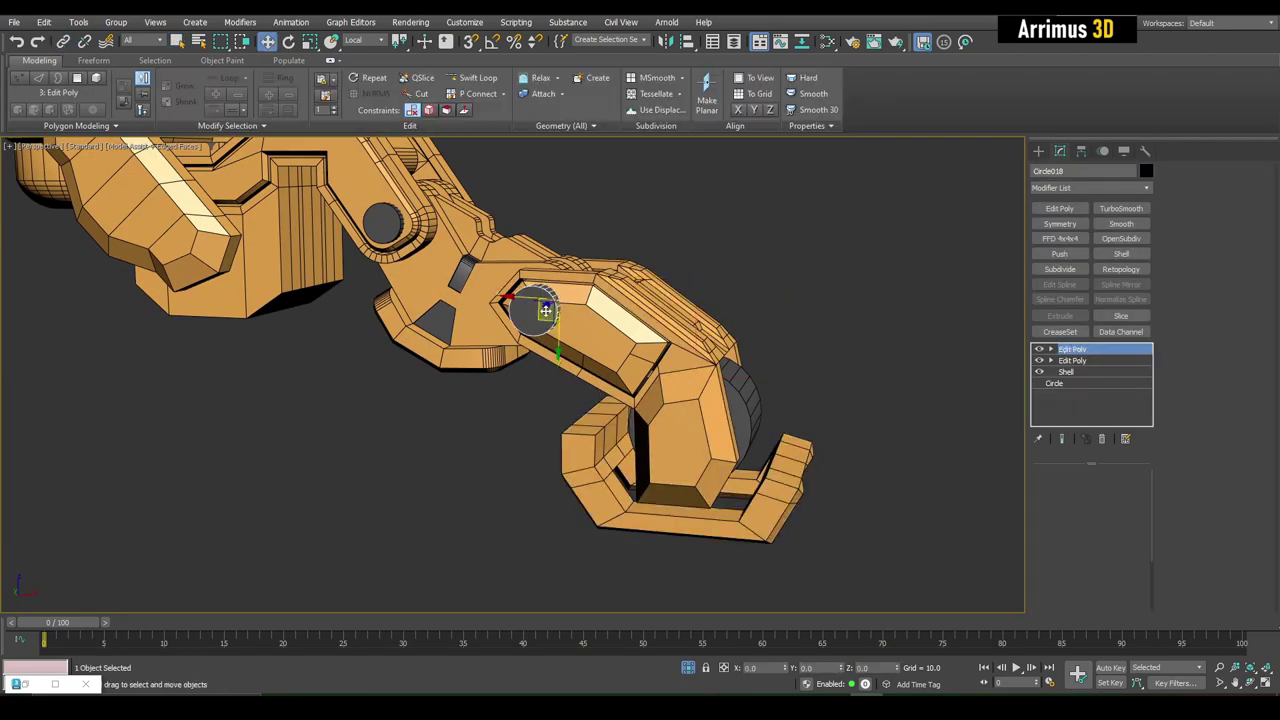
alt+middle_drag(540, 310, 541, 425)
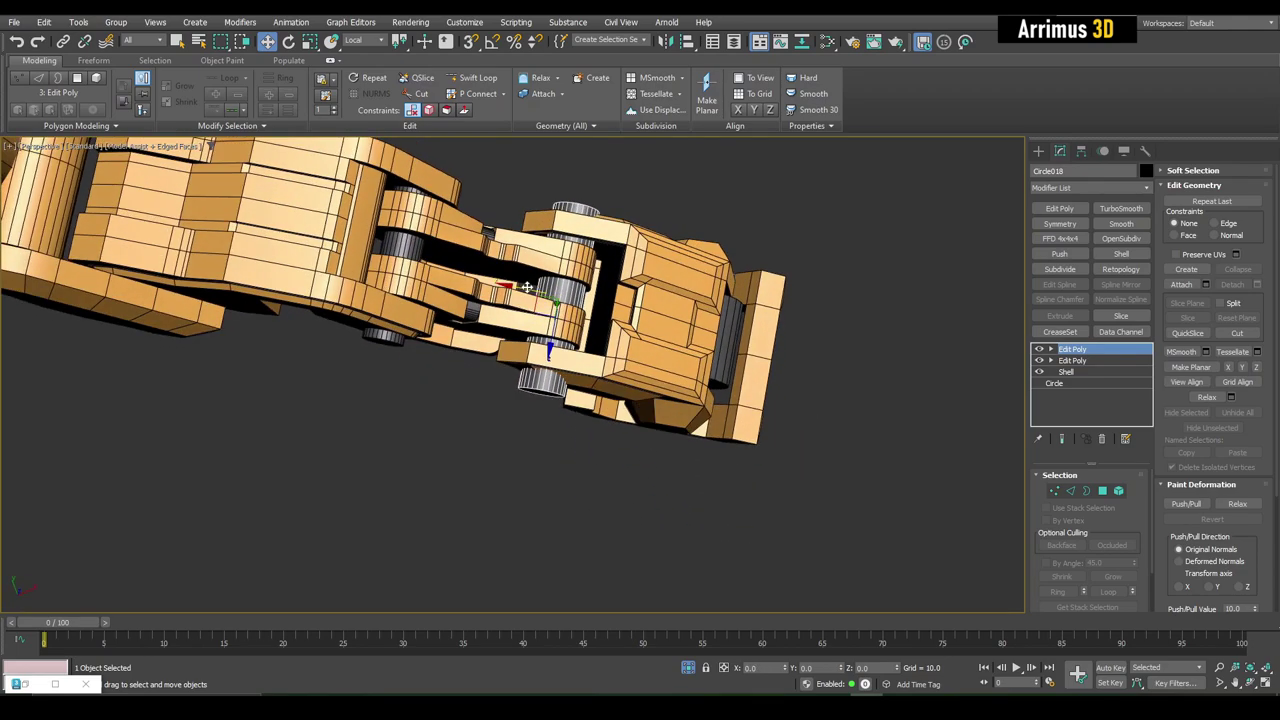
scroll(527, 287, up, 5)
mouse_move(537, 331)
alt+middle_down()
mouse_move(598, 241)
mouse_move(610, 321)
mouse_move(489, 365)
alt+middle_up()
scroll(598, 241, down, 5)
click(604, 280)
Select the side pin cylinder's end face for moving.
click(471, 360)
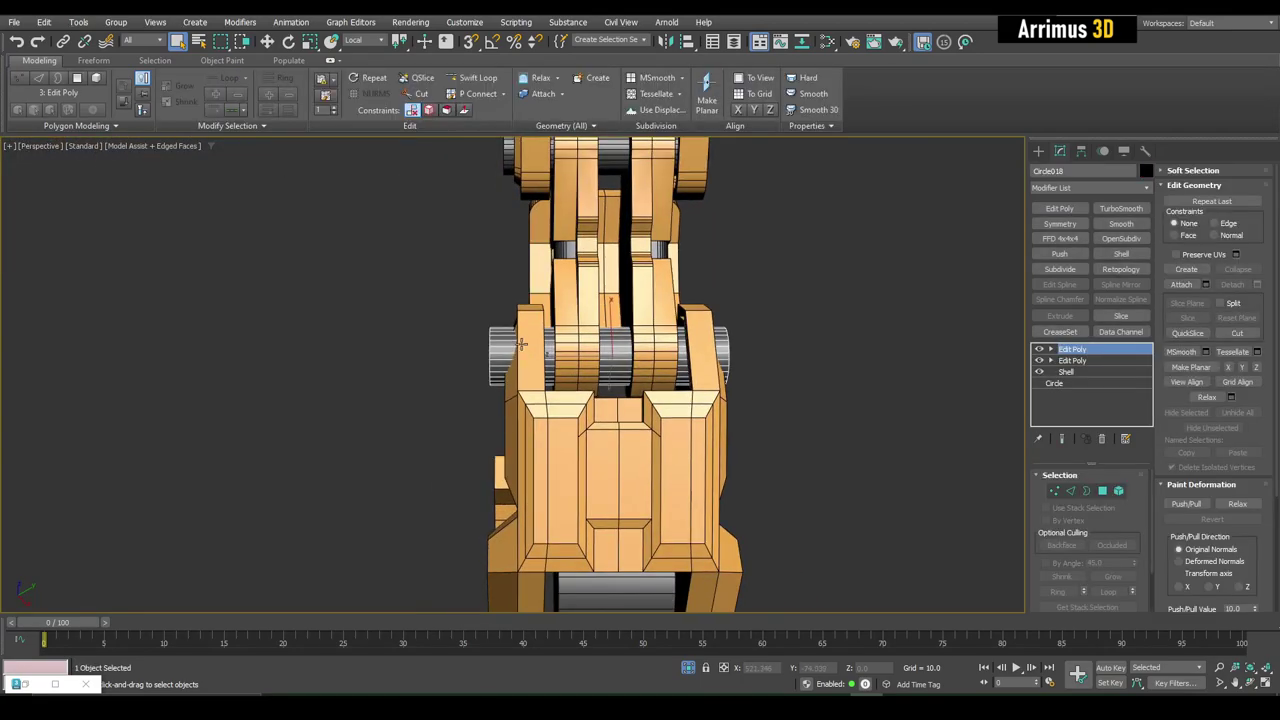
key(4)
scroll(480, 366, up, 5)
scroll(358, 319, down, 2)
click(490, 342)
mouse_move(358, 319)
alt+middle_down()
mouse_move(490, 342)
mouse_move(467, 372)
alt+middle_up()
key(w)
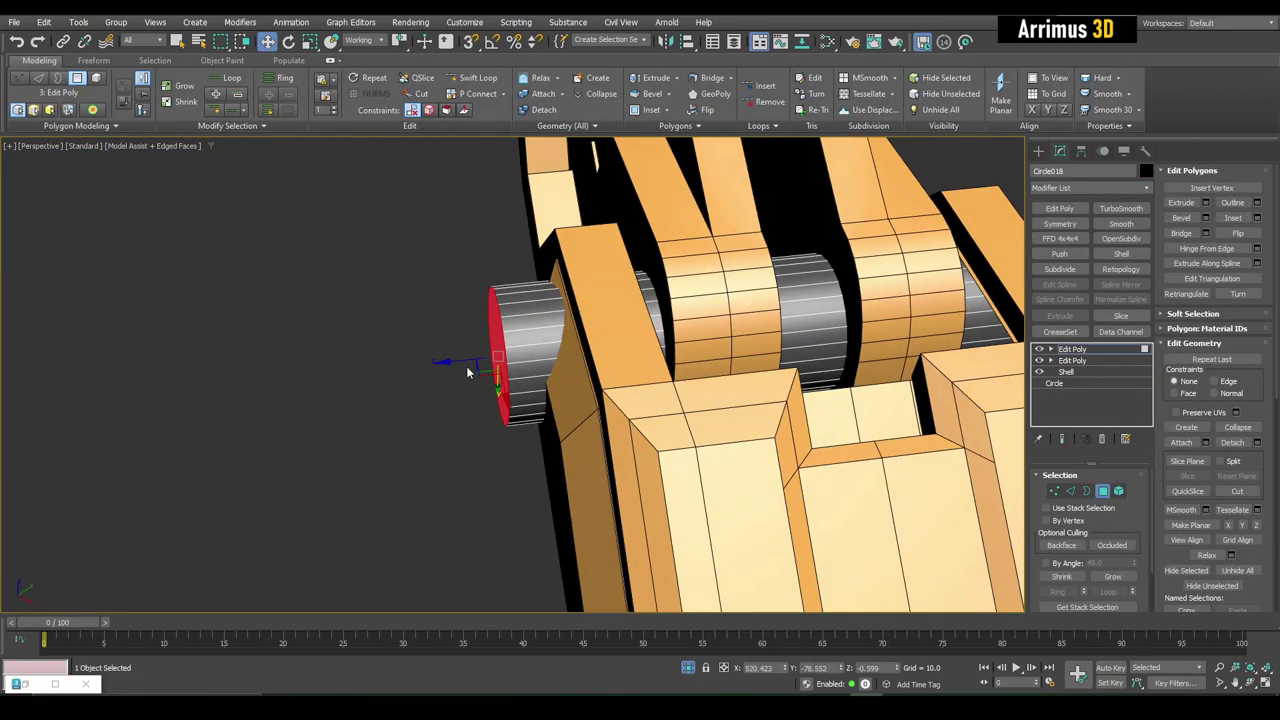